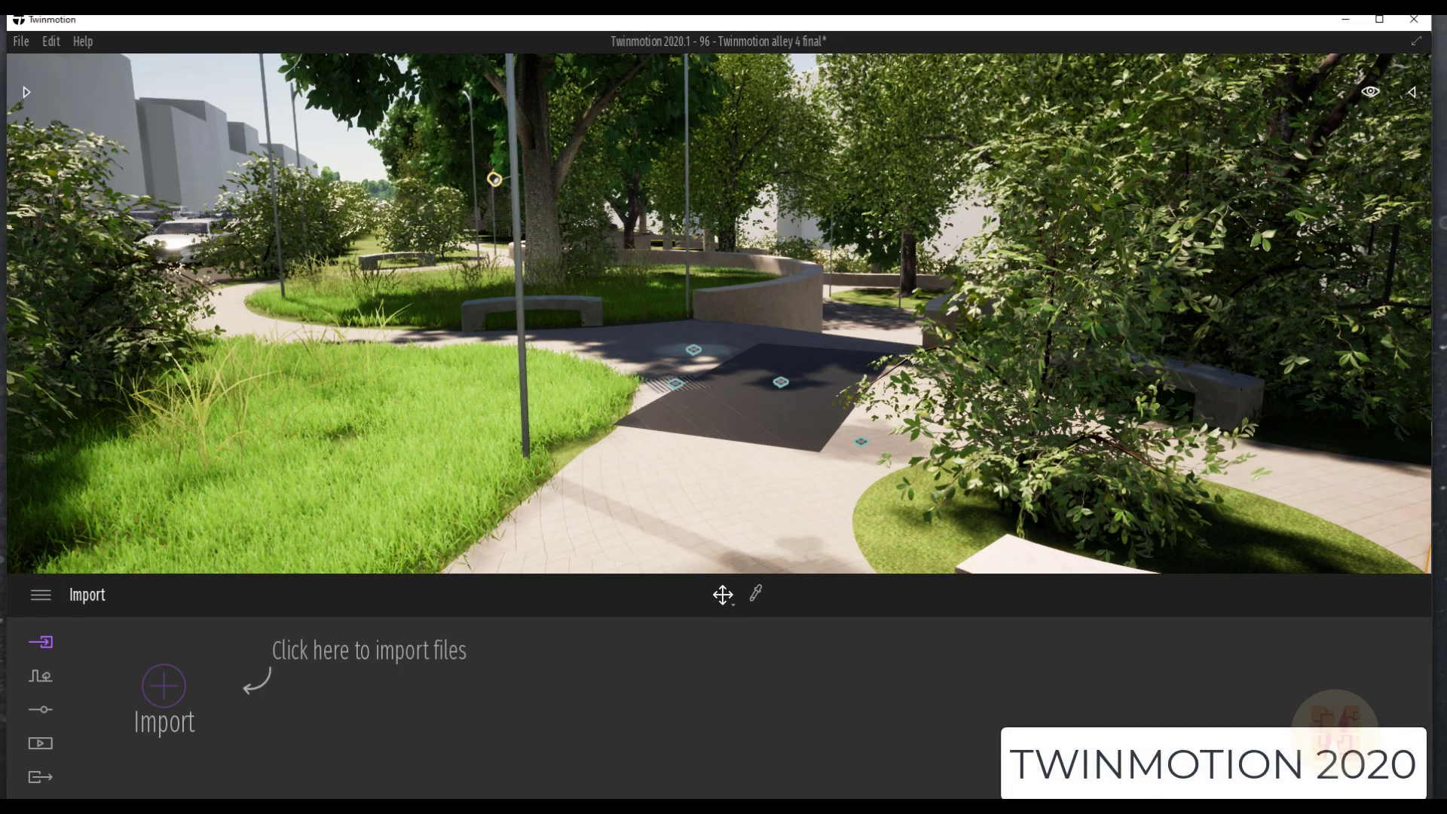
# Open the saved images list of the media section in Twinmotion 2019 and in Twinmotion 2020.
pyautogui.press('s')
pyautogui.press('w')
pyautogui.moveTo(622, 249); pyautogui.dragTo(635, 346, button='right')
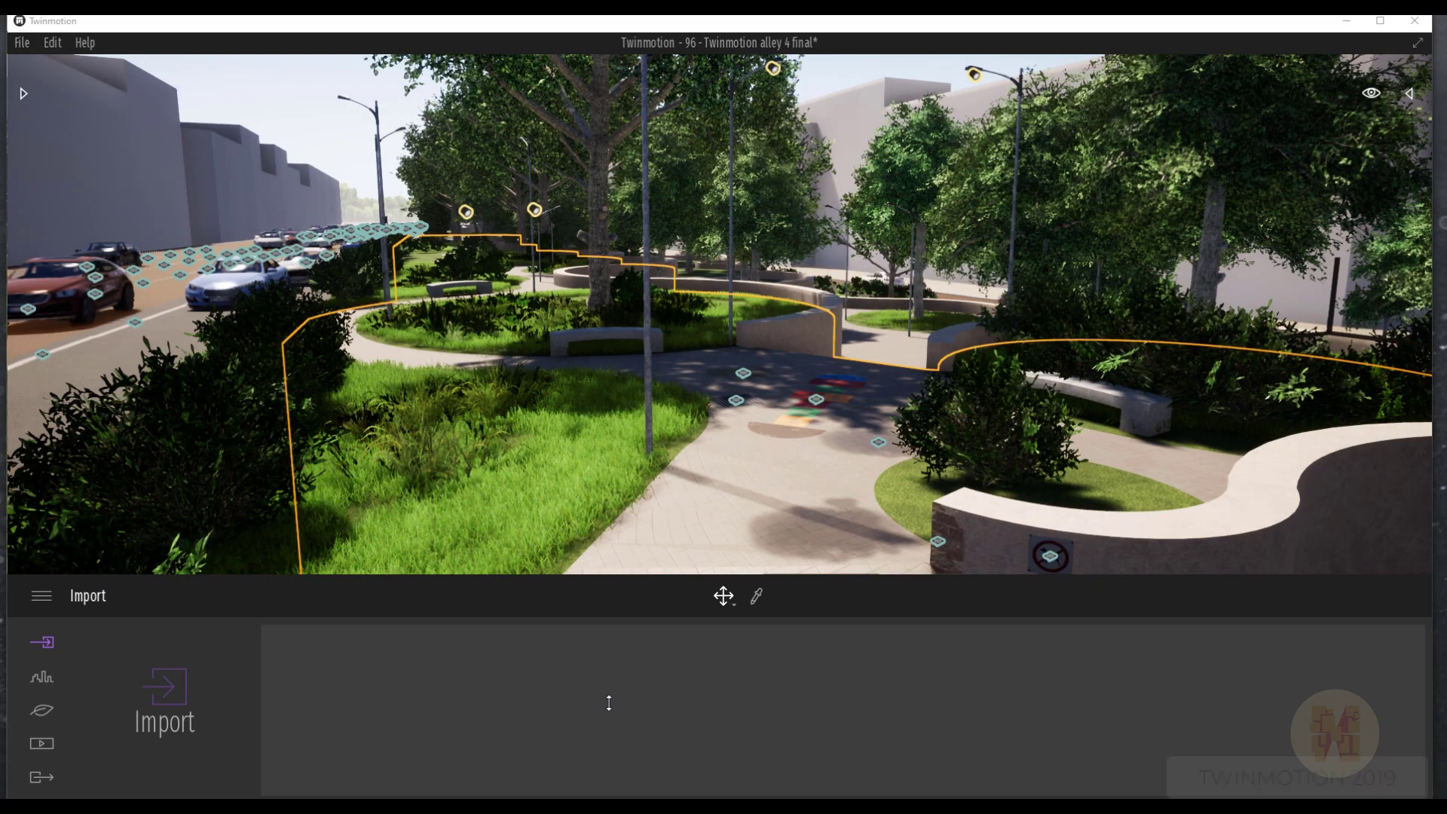
pyautogui.click(43, 743)
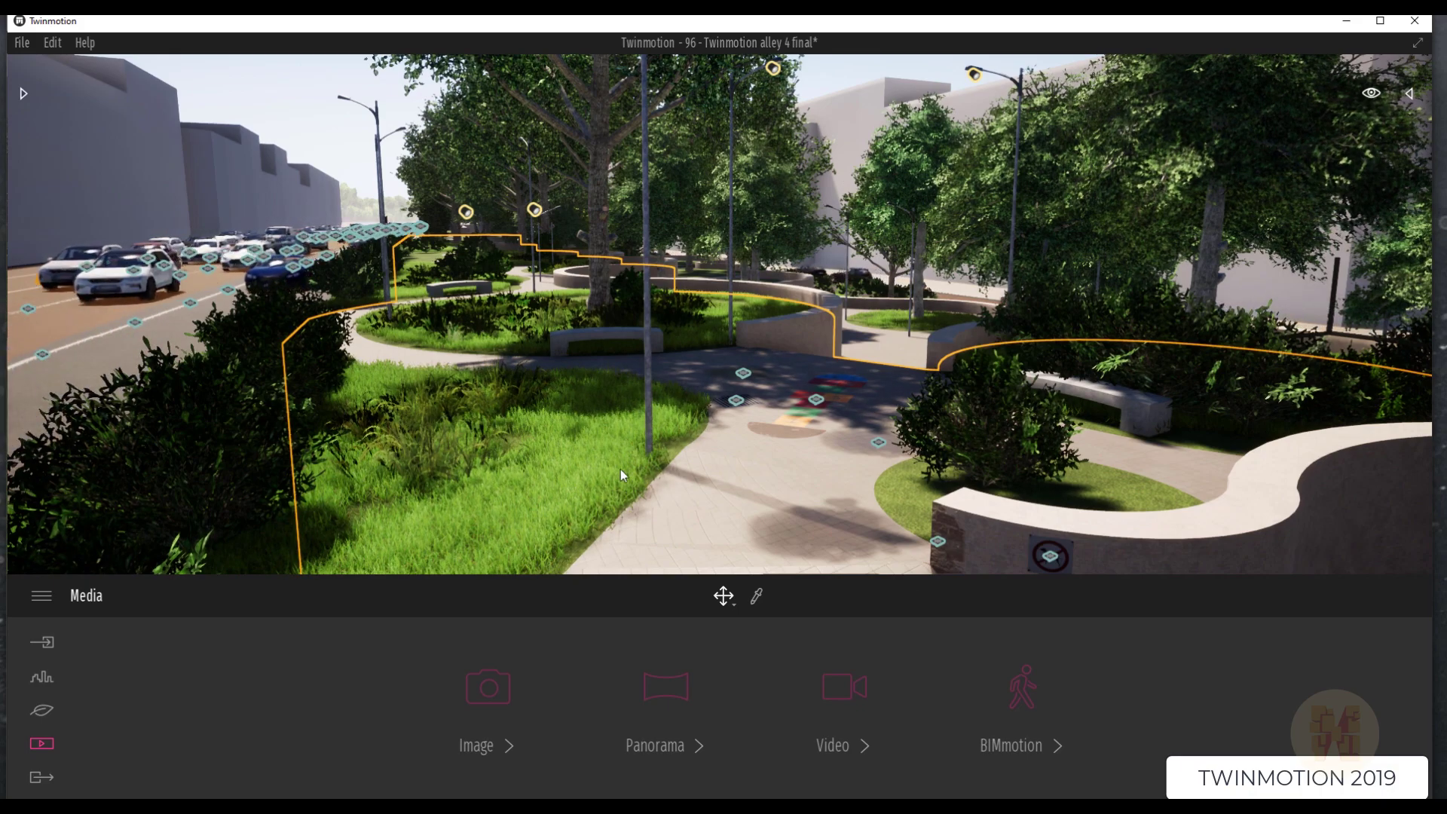
pyautogui.click(486, 688)
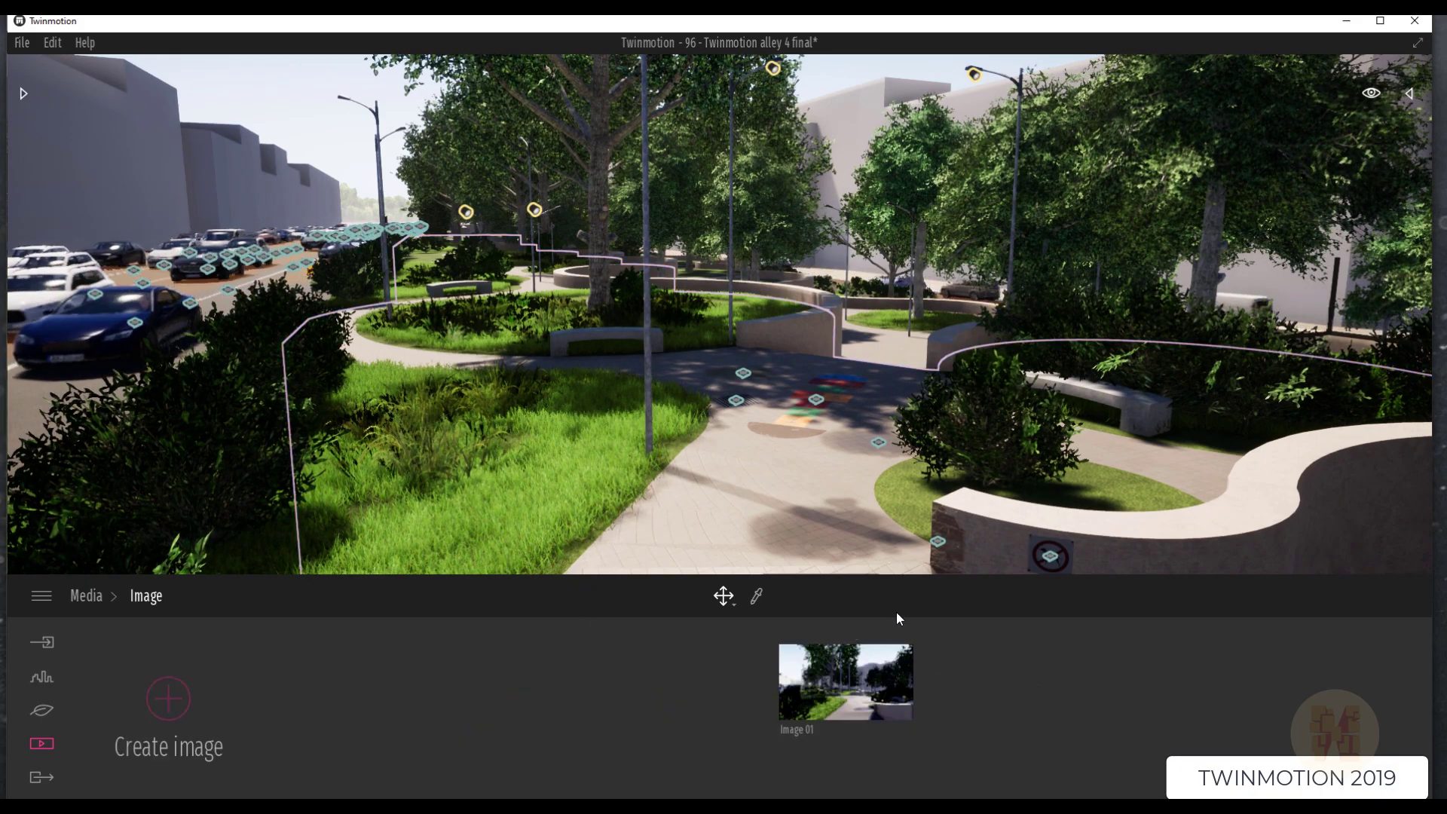
pyautogui.moveTo(846, 698)
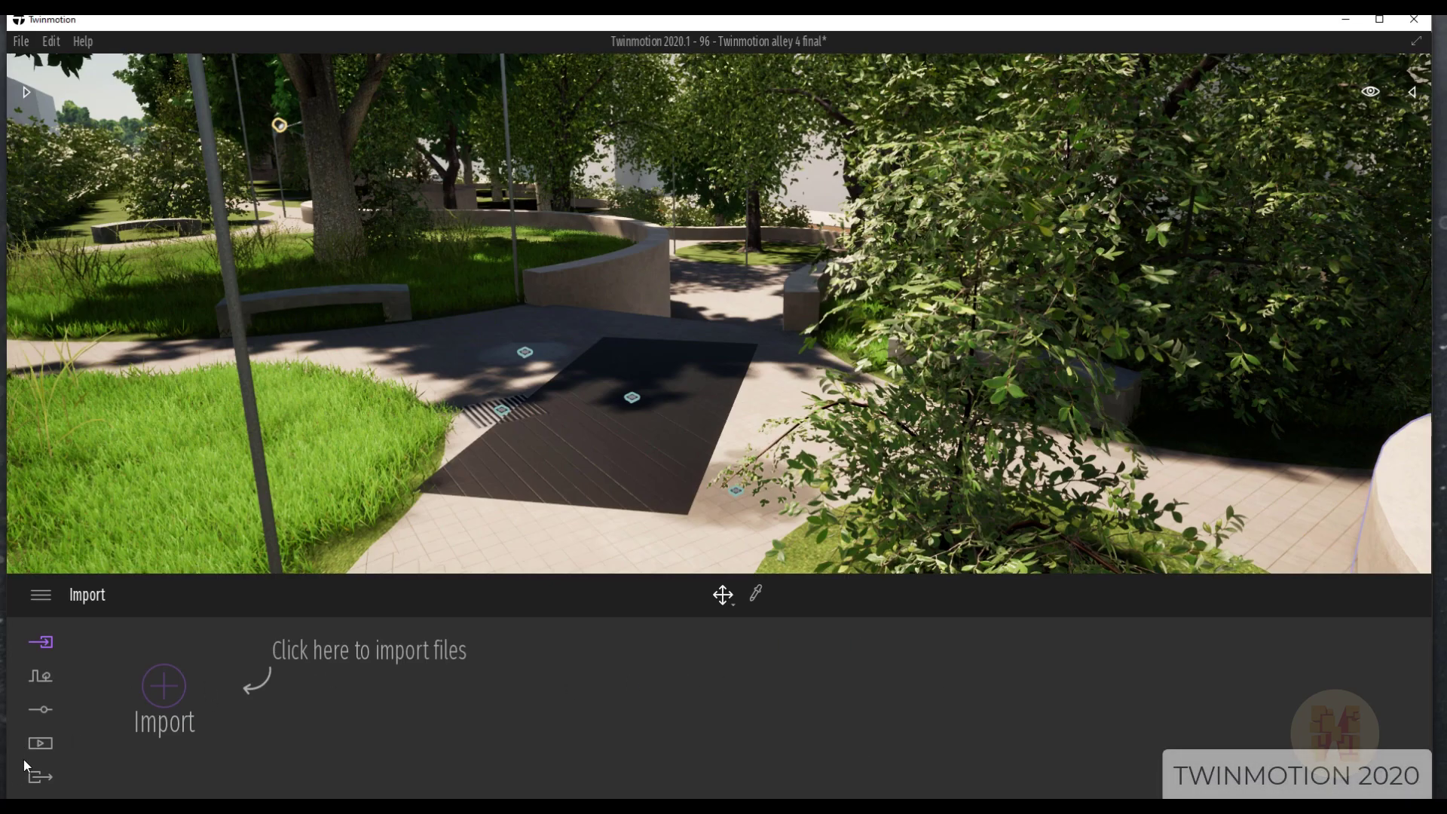
pyautogui.click(39, 744)
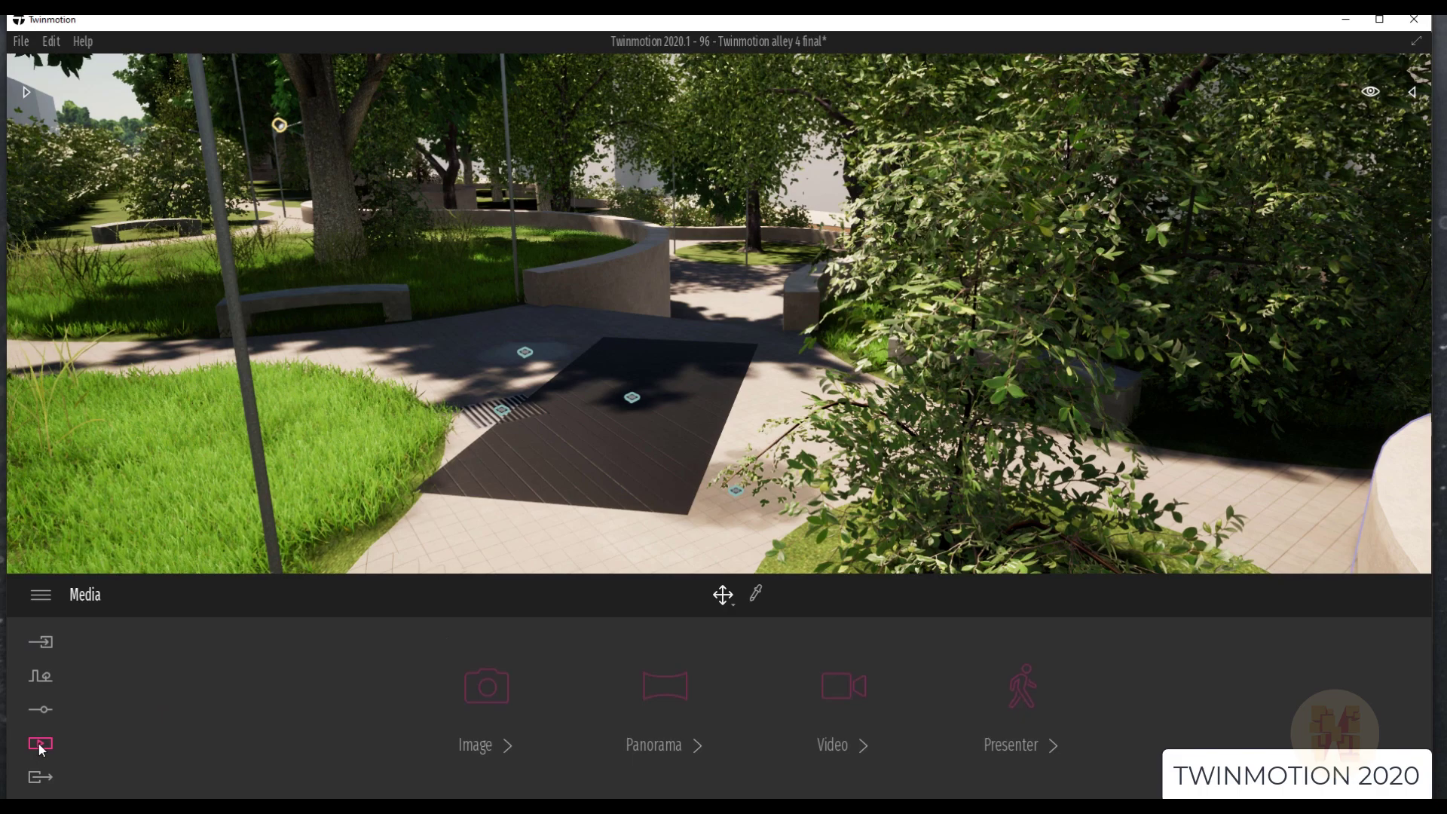
pyautogui.click(487, 680)
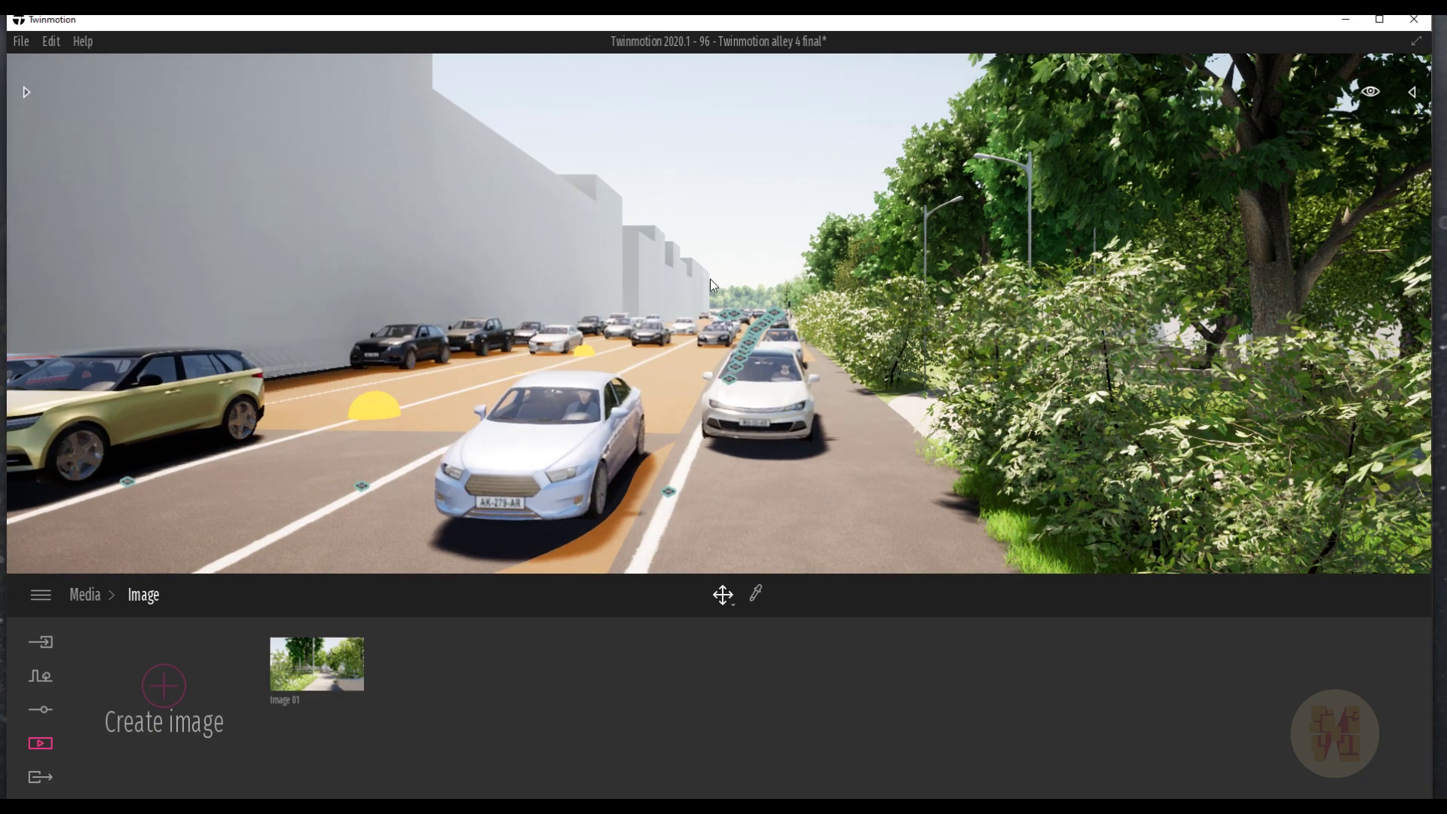
# Examine the street traffic, paved park entrance and curved wall in Twinmotion 2020 and Twinmotion 2019.
pyautogui.moveTo(720, 274); pyautogui.dragTo(846, 277, button='right')
pyautogui.press('d')
pyautogui.press('a')
pyautogui.press('s')
pyautogui.press('s')
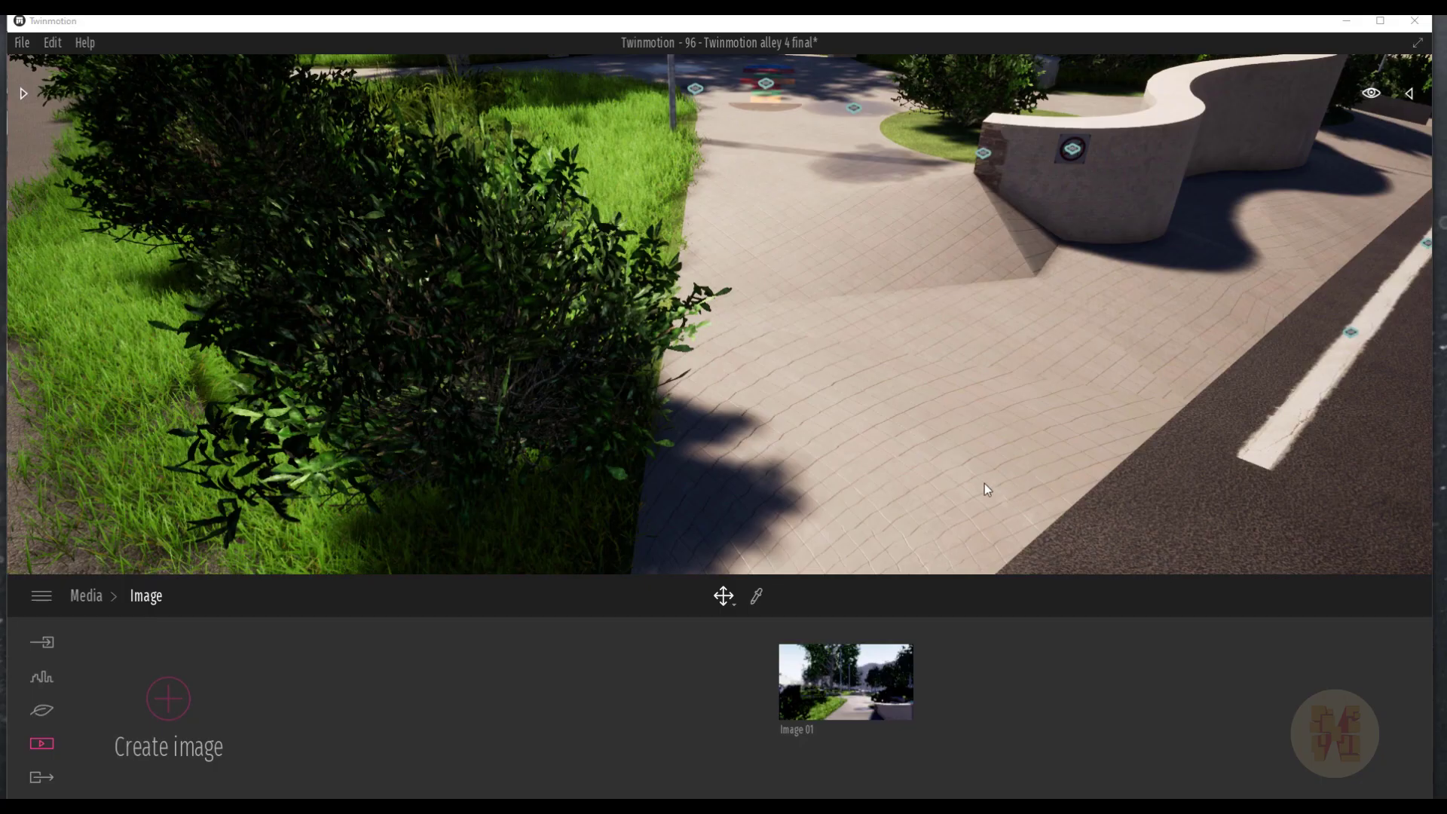
pyautogui.moveTo(826, 461); pyautogui.dragTo(755, 362, button='right')
pyautogui.press('d')
pyautogui.press('a')
pyautogui.press('d')
pyautogui.press('w')
pyautogui.press('Left')
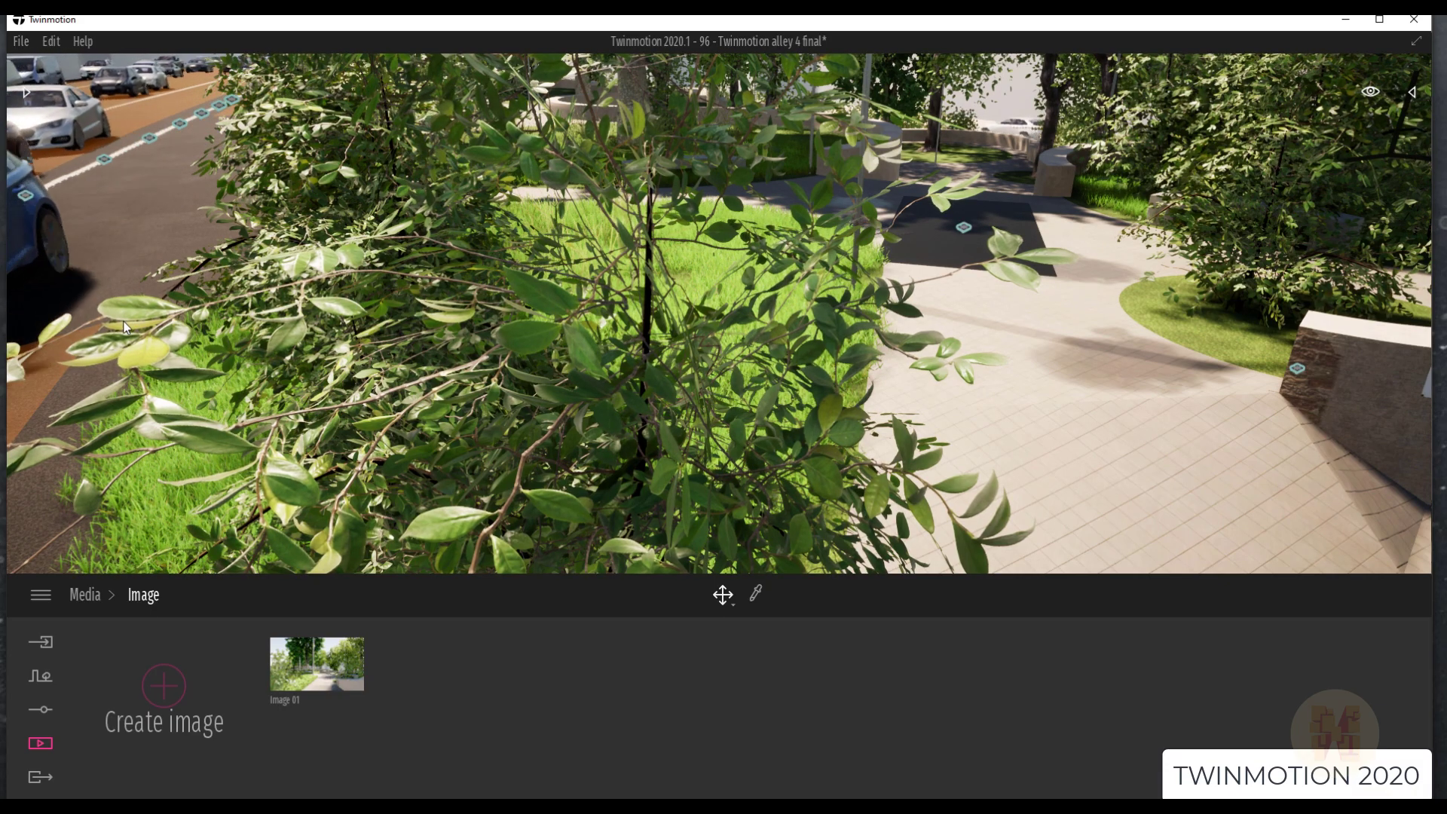
# Examine the roadside shrubs, paved path and tree foliage up close in Twinmotion 2020.
pyautogui.press('s')
pyautogui.moveTo(534, 400); pyautogui.dragTo(654, 469, button='right')
pyautogui.press('a')
pyautogui.press('d')
pyautogui.moveTo(654, 400); pyautogui.dragTo(680, 380, button='right')
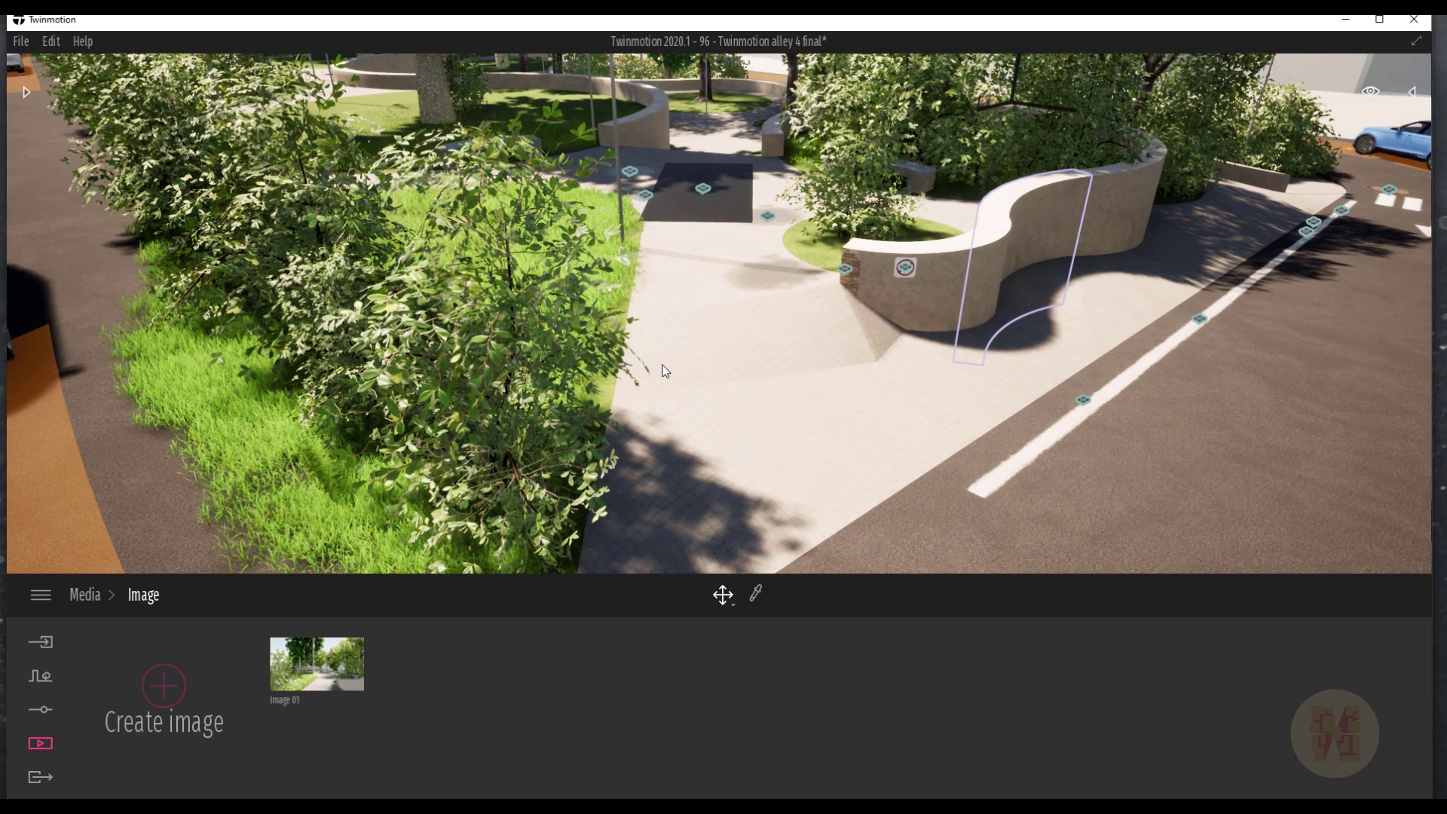
pyautogui.moveTo(632, 379); pyautogui.dragTo(537, 340, button='right')
pyautogui.press('a')
pyautogui.press('w')
pyautogui.moveTo(614, 377); pyautogui.dragTo(571, 365, button='right')
pyautogui.press('s')
pyautogui.press('w')
pyautogui.press('w')
pyautogui.press('d')
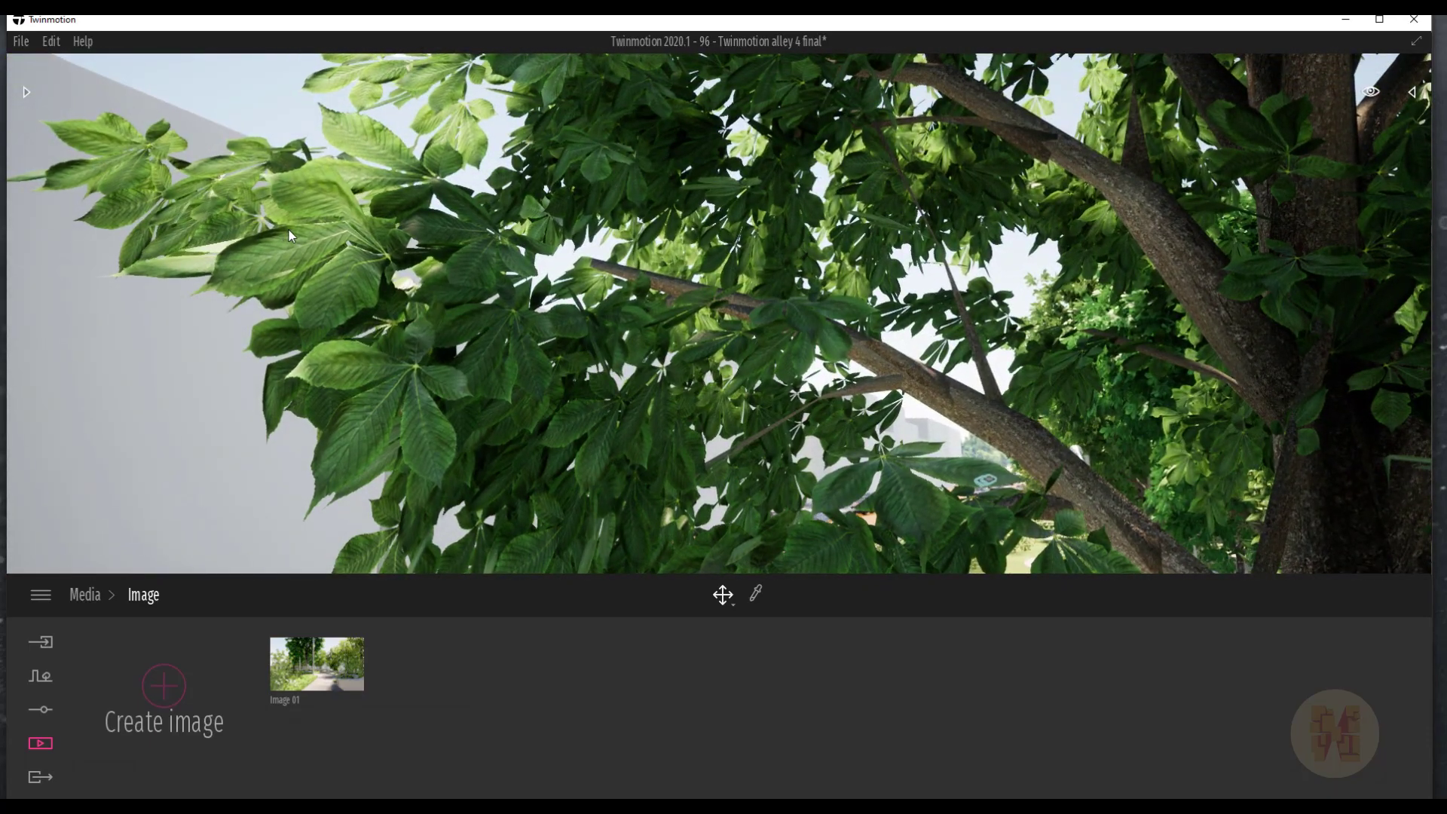
pyautogui.moveTo(987, 480); pyautogui.dragTo(1078, 522, button='middle')
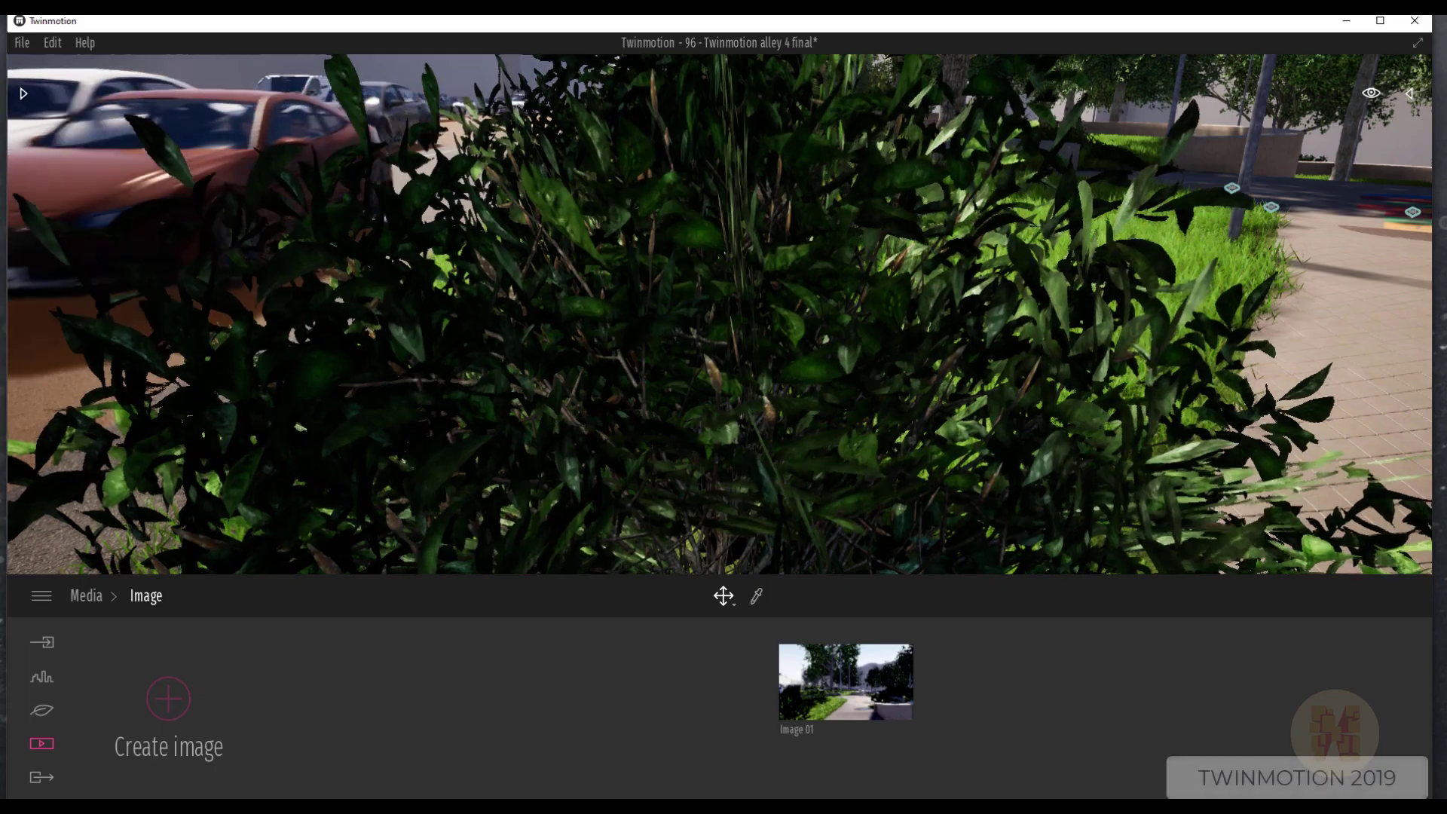
# Examine the shrub, tree leaf and grass detail up close in Twinmotion 2019.
pyautogui.press('w')
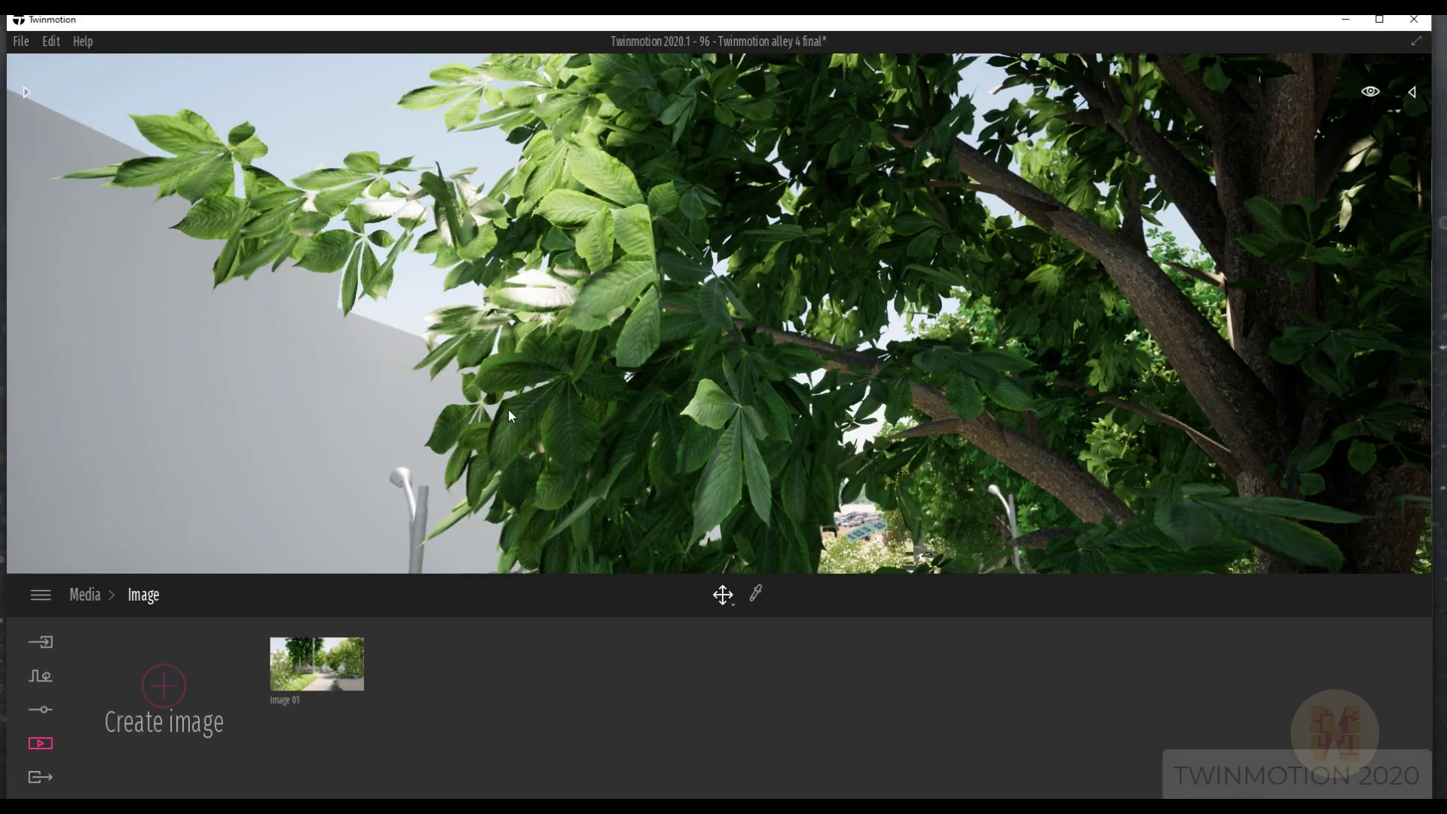
pyautogui.press('w')
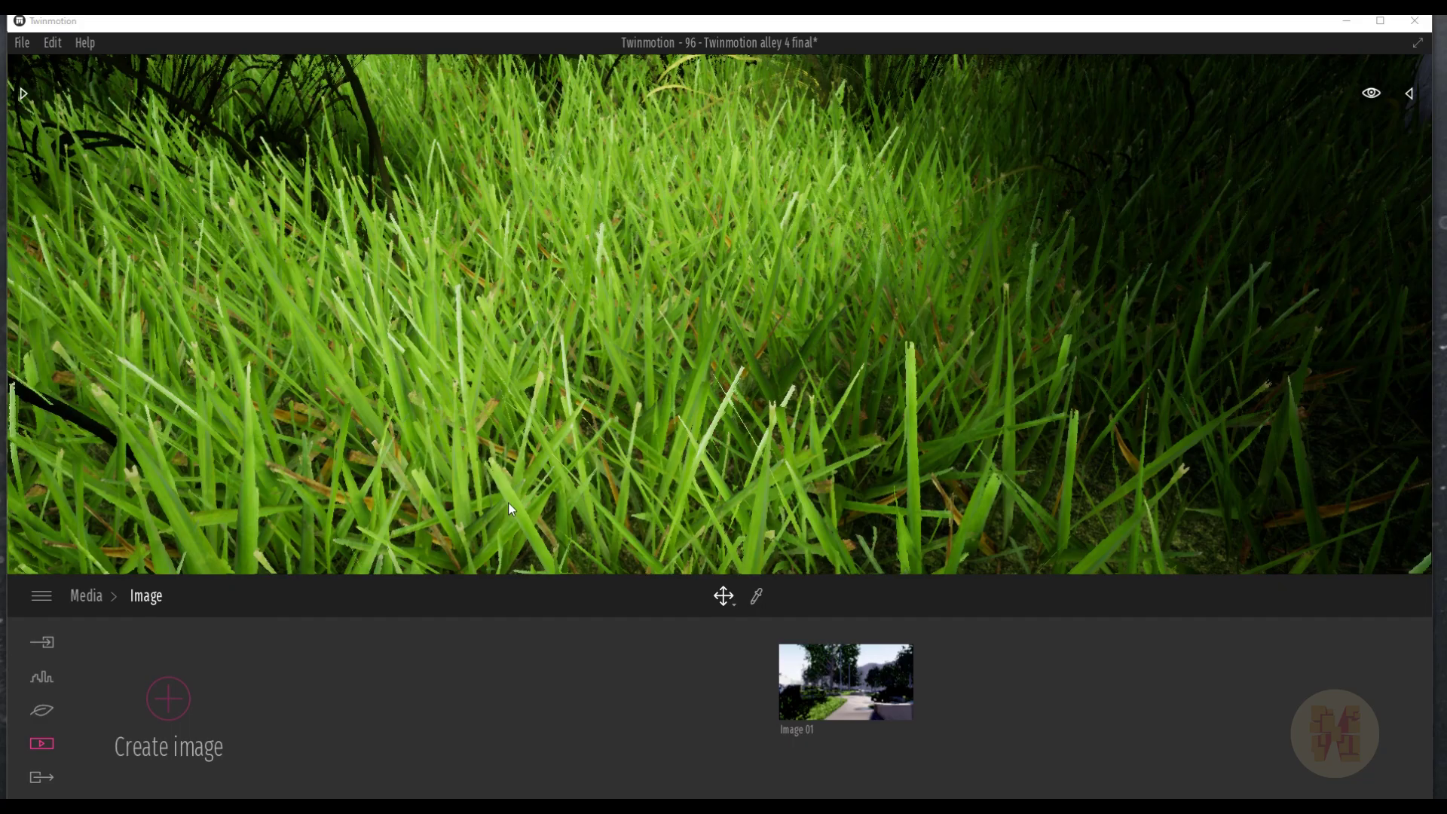
pyautogui.moveTo(673, 354)
pyautogui.mouseDown(button='right')
pyautogui.moveTo(651, 339)
pyautogui.moveTo(656, 357)
pyautogui.mouseUp(button='right')
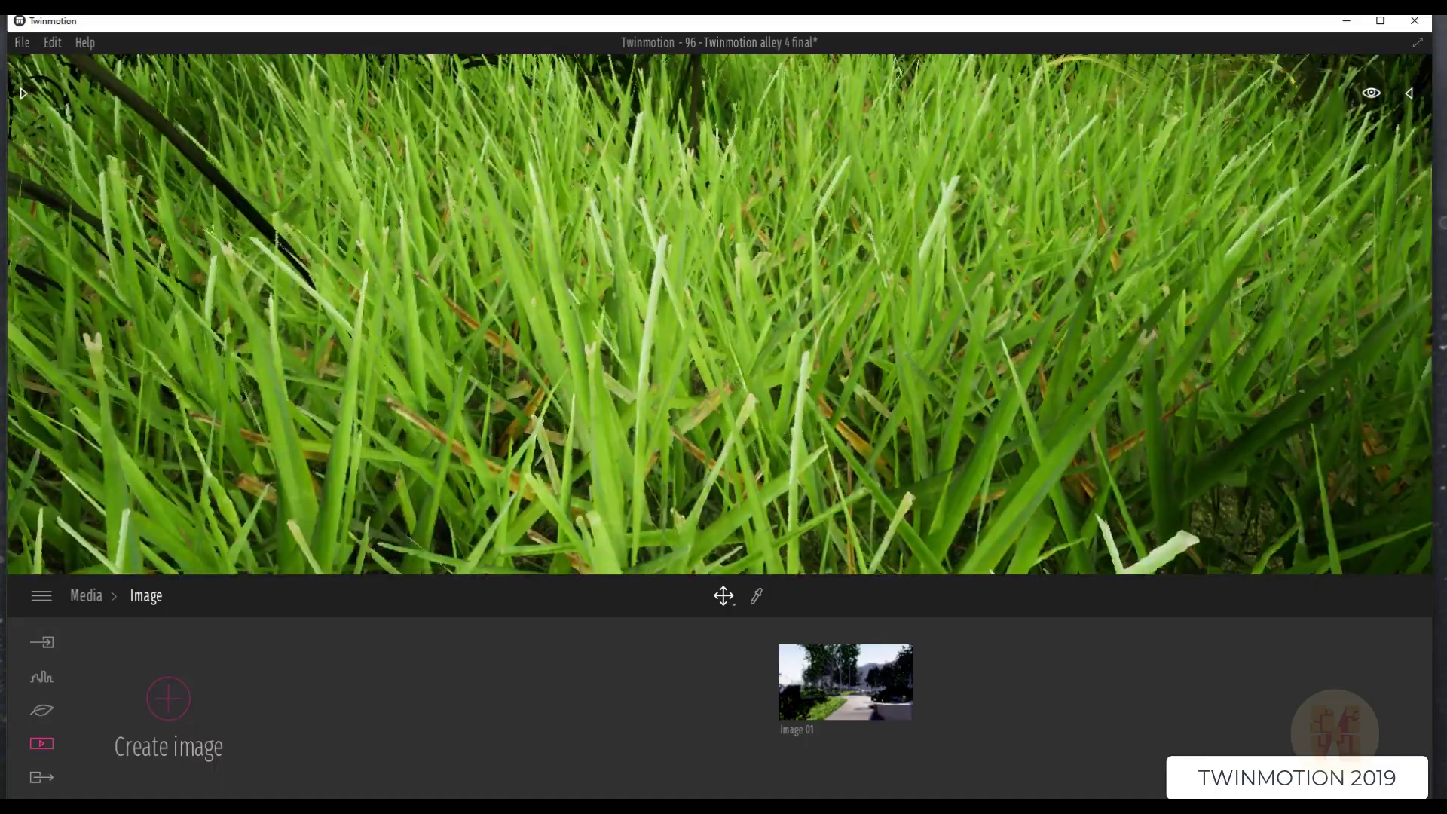
pyautogui.press('s')
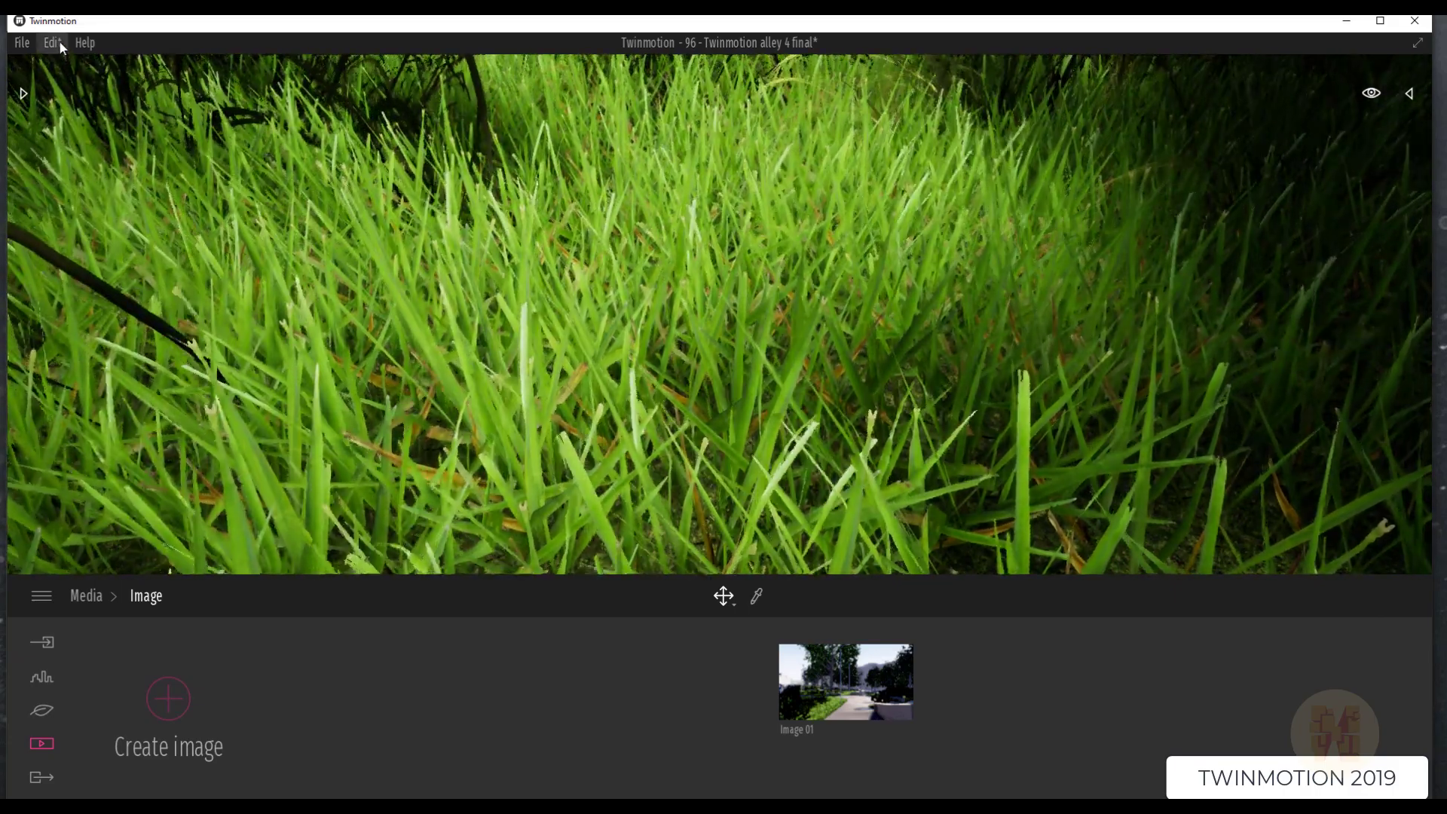
# Check the graphics quality preset in the Twinmotion 2019 preferences and return to the grass.
pyautogui.click(60, 43)
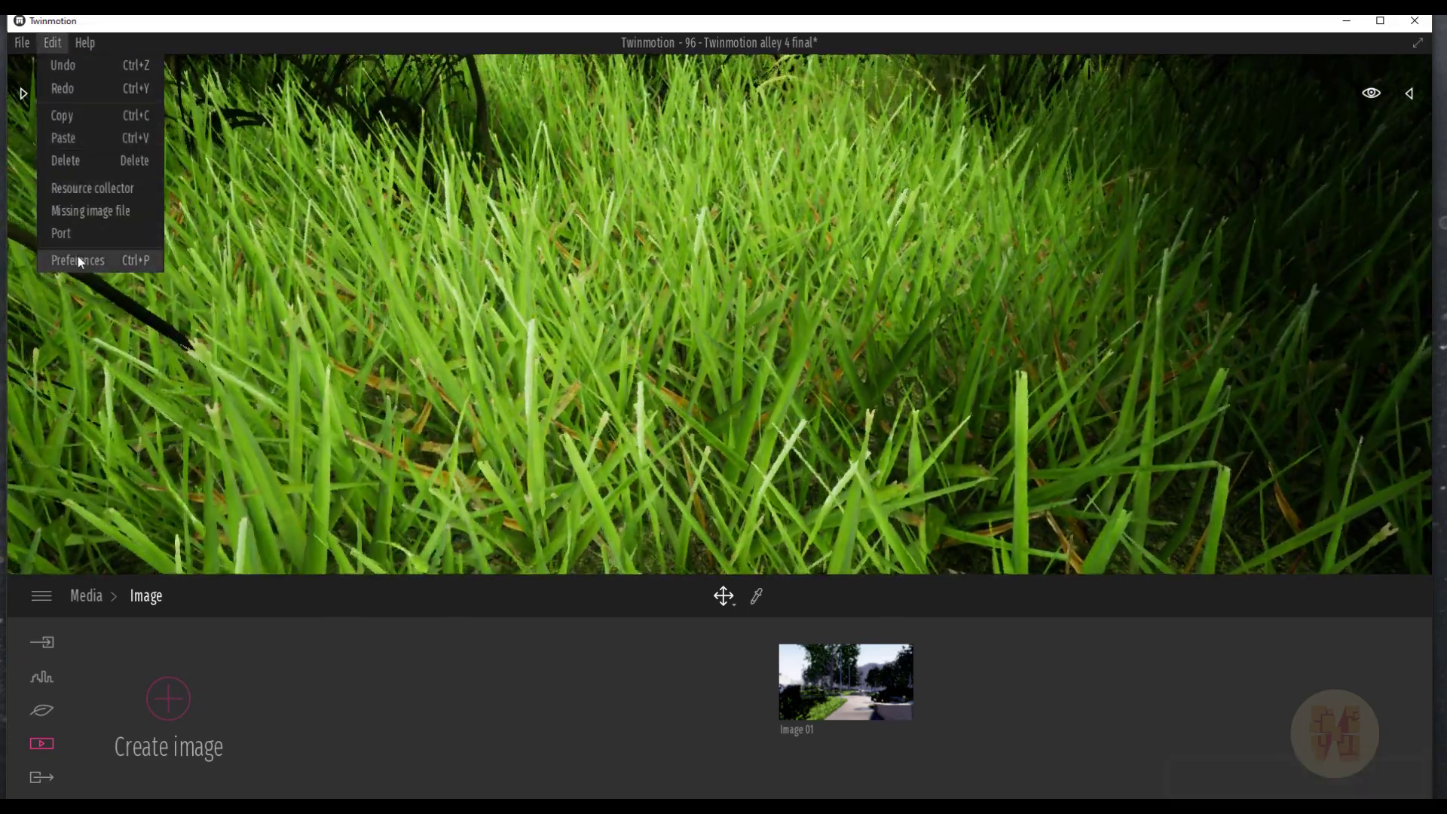
pyautogui.click(89, 260)
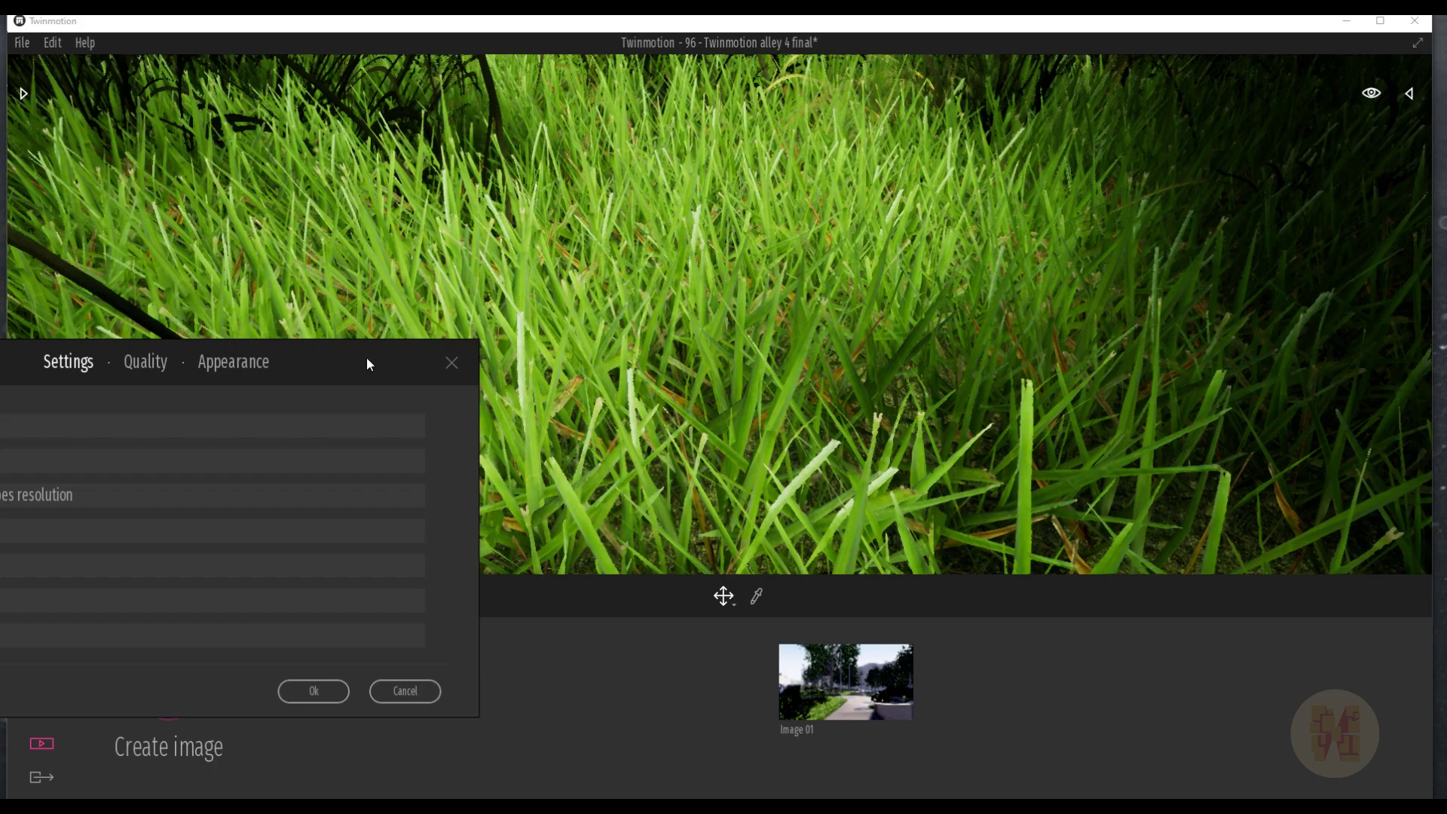
pyautogui.click(370, 331)
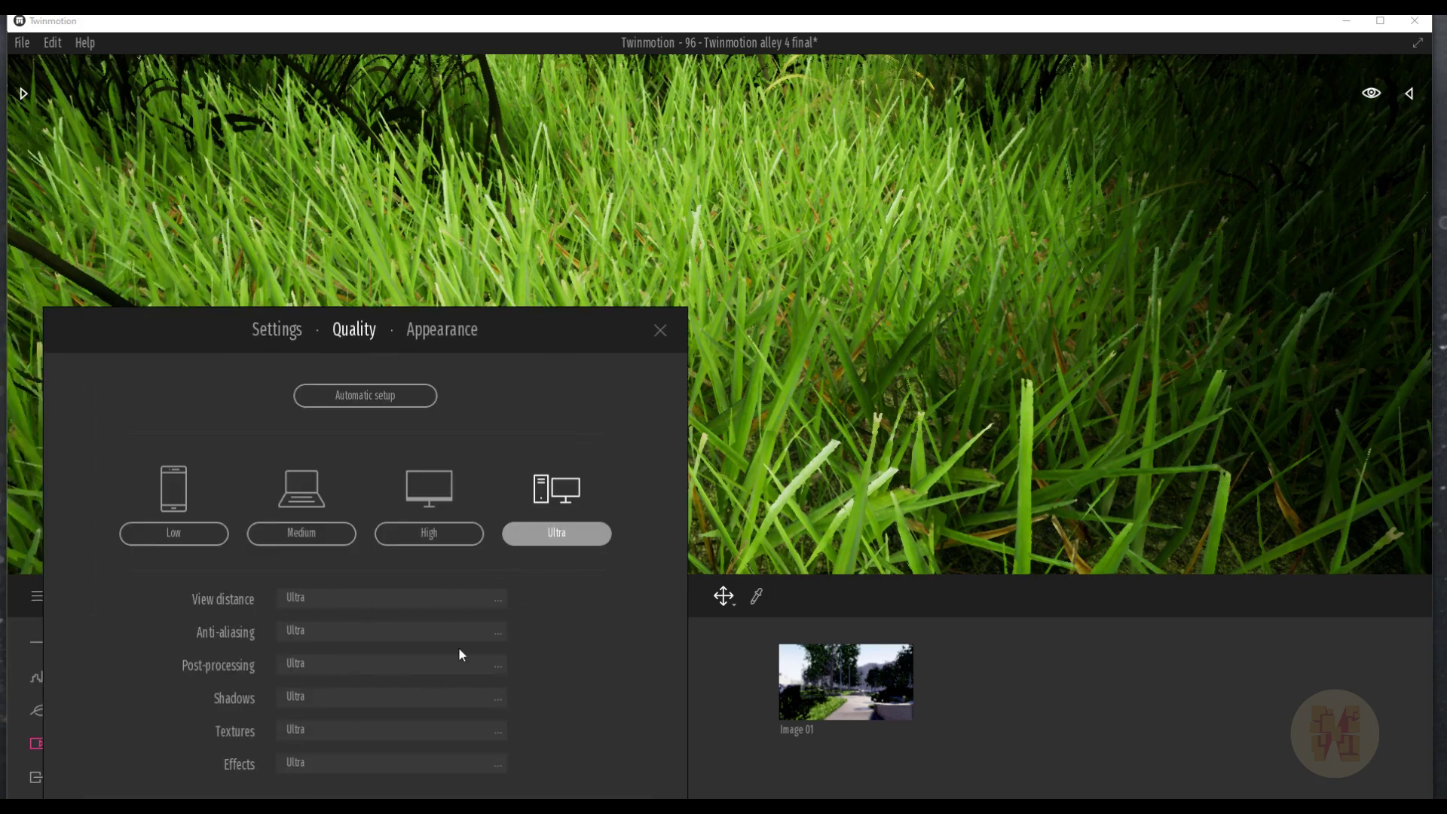
pyautogui.click(661, 331)
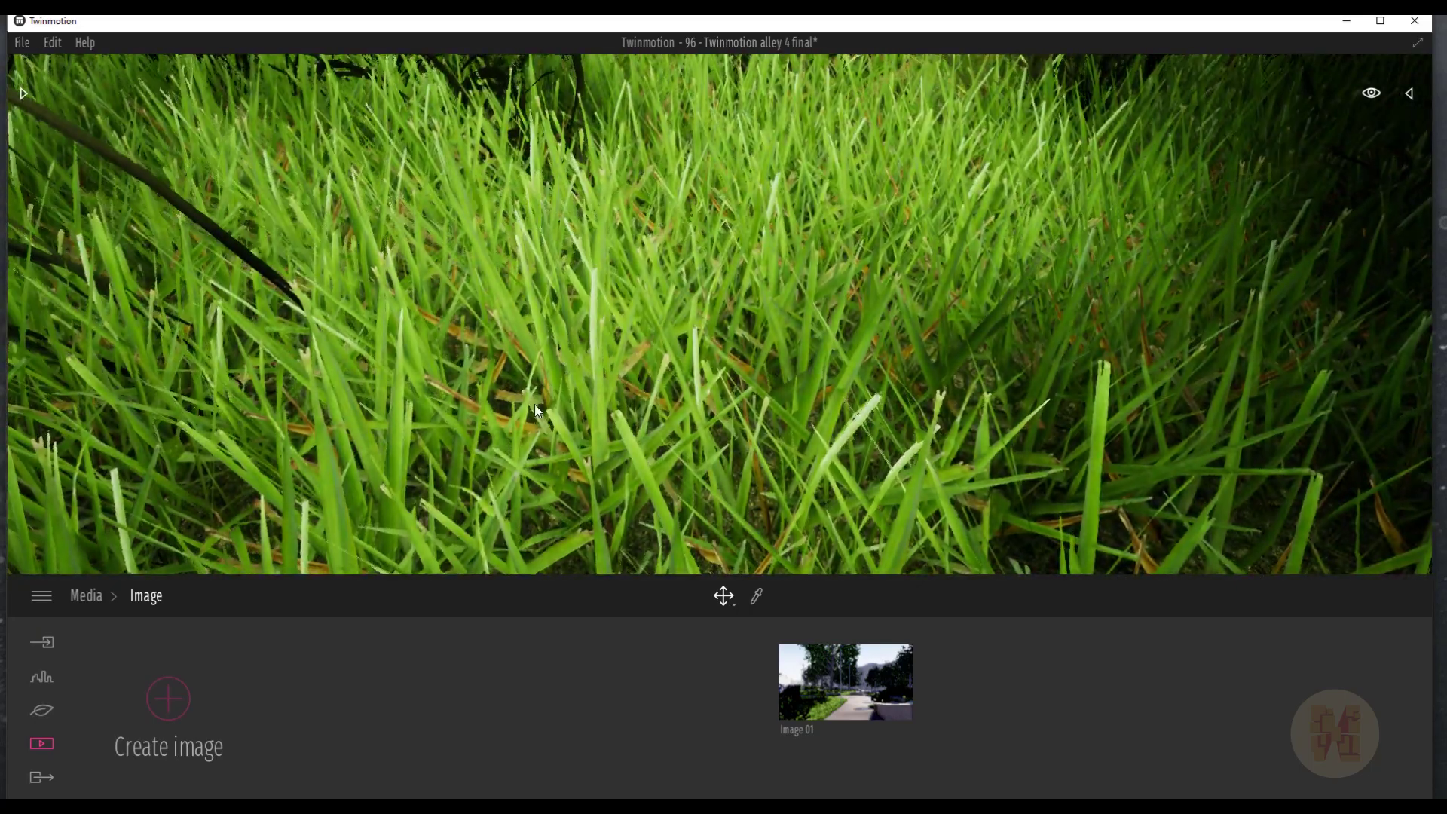
pyautogui.moveTo(613, 359); pyautogui.dragTo(685, 358, button='right')
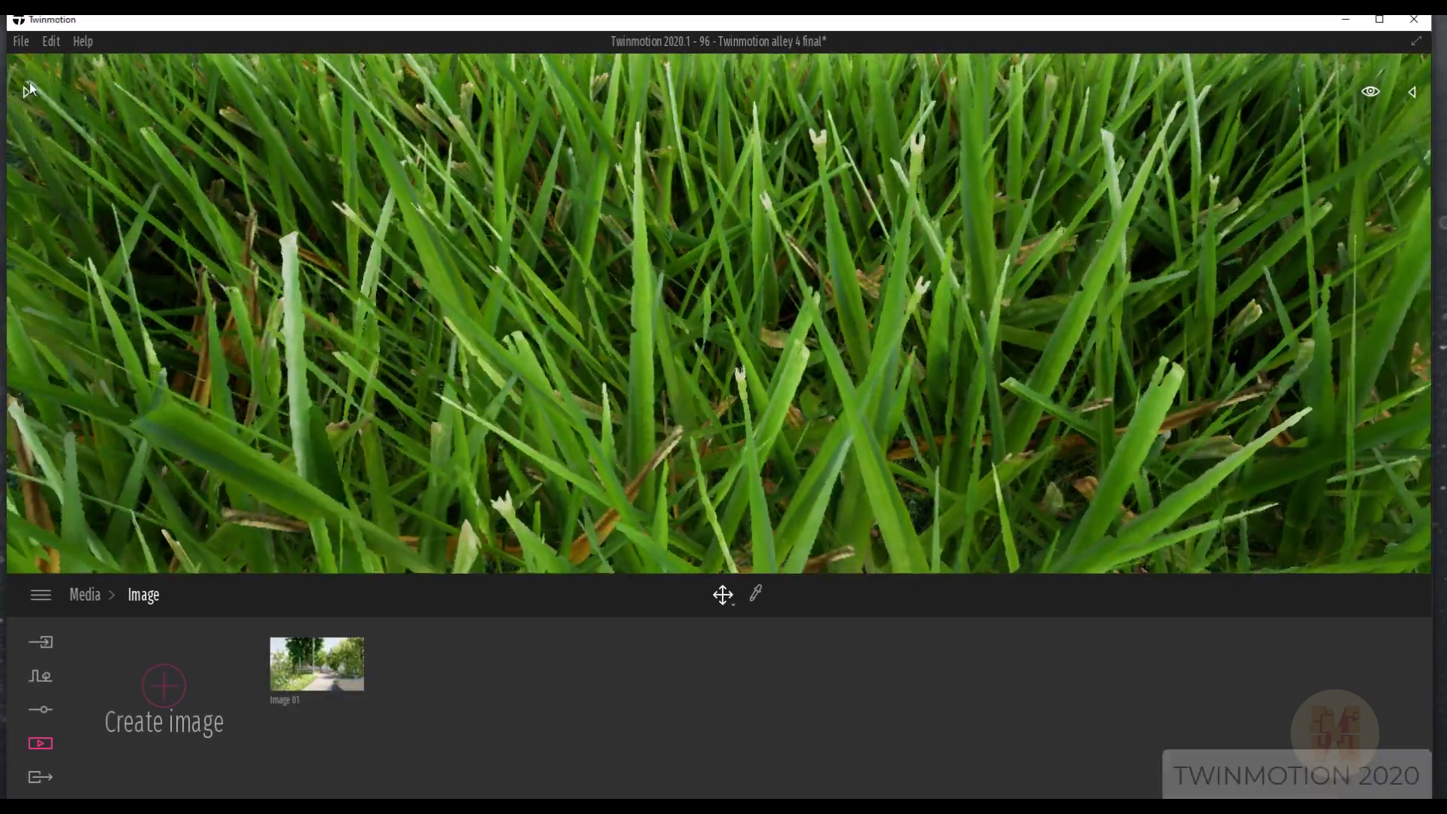
# Check the graphics quality preset in the Twinmotion 2020 preferences and return to the scene.
pyautogui.click(46, 41)
pyautogui.click(64, 255)
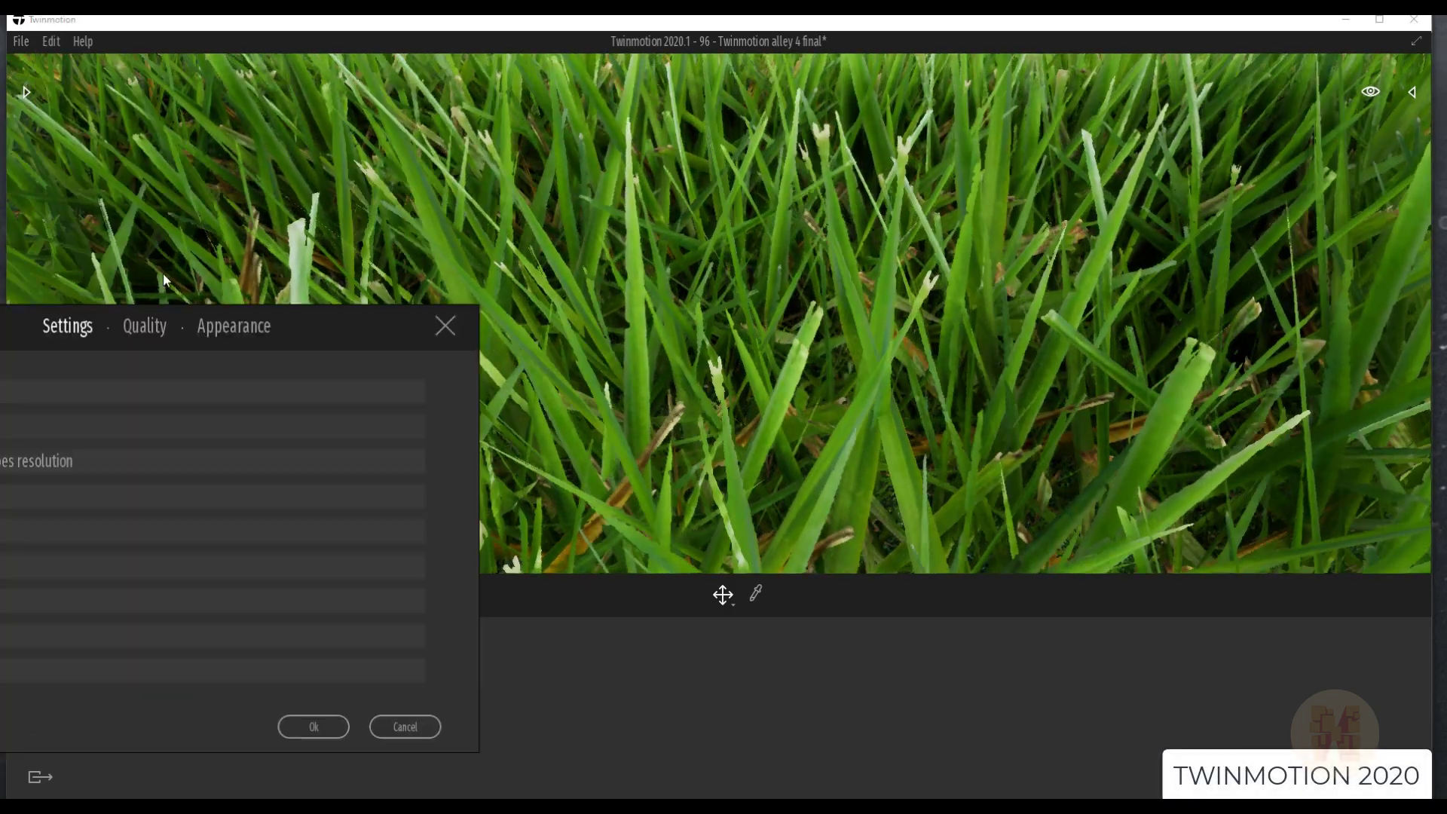
pyautogui.click(614, 305)
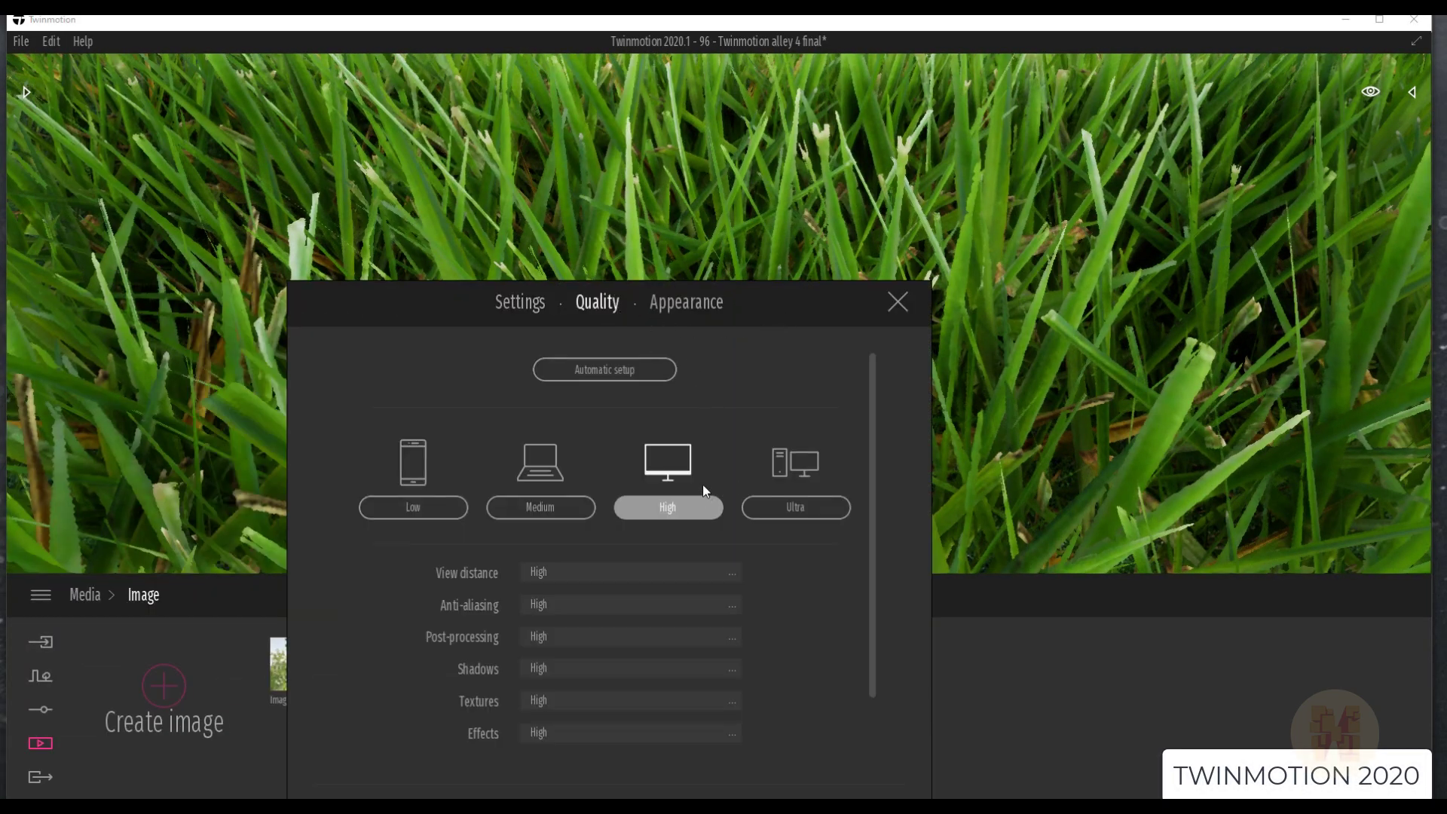
pyautogui.click(898, 302)
pyautogui.scroll(-5, 720, 314)
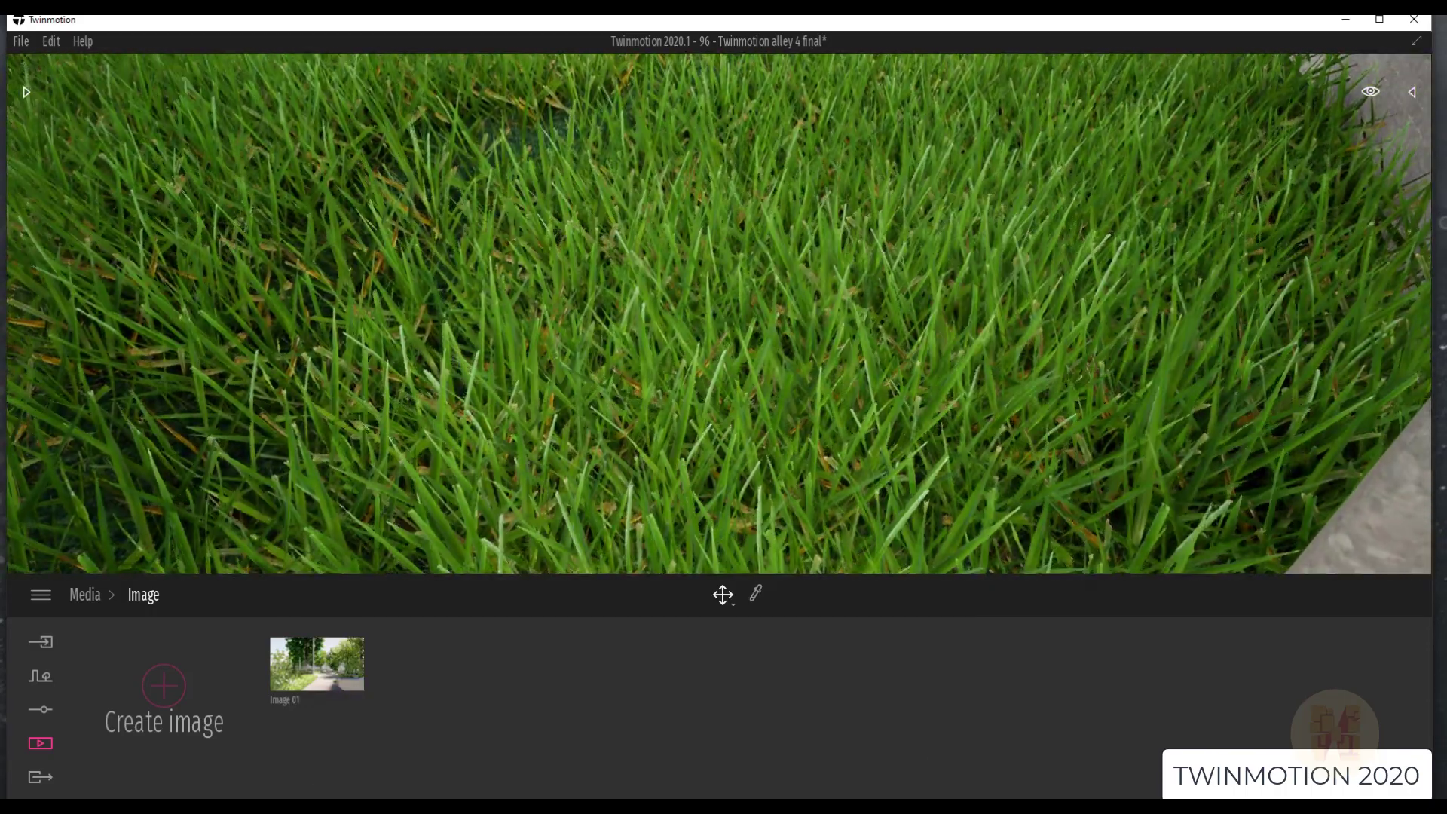
# Set the graphics quality preset to Ultra in the Twinmotion 2020 preferences and view the grass up close.
pyautogui.scroll(5, 719, 314)
pyautogui.scroll(-8, 719, 314)
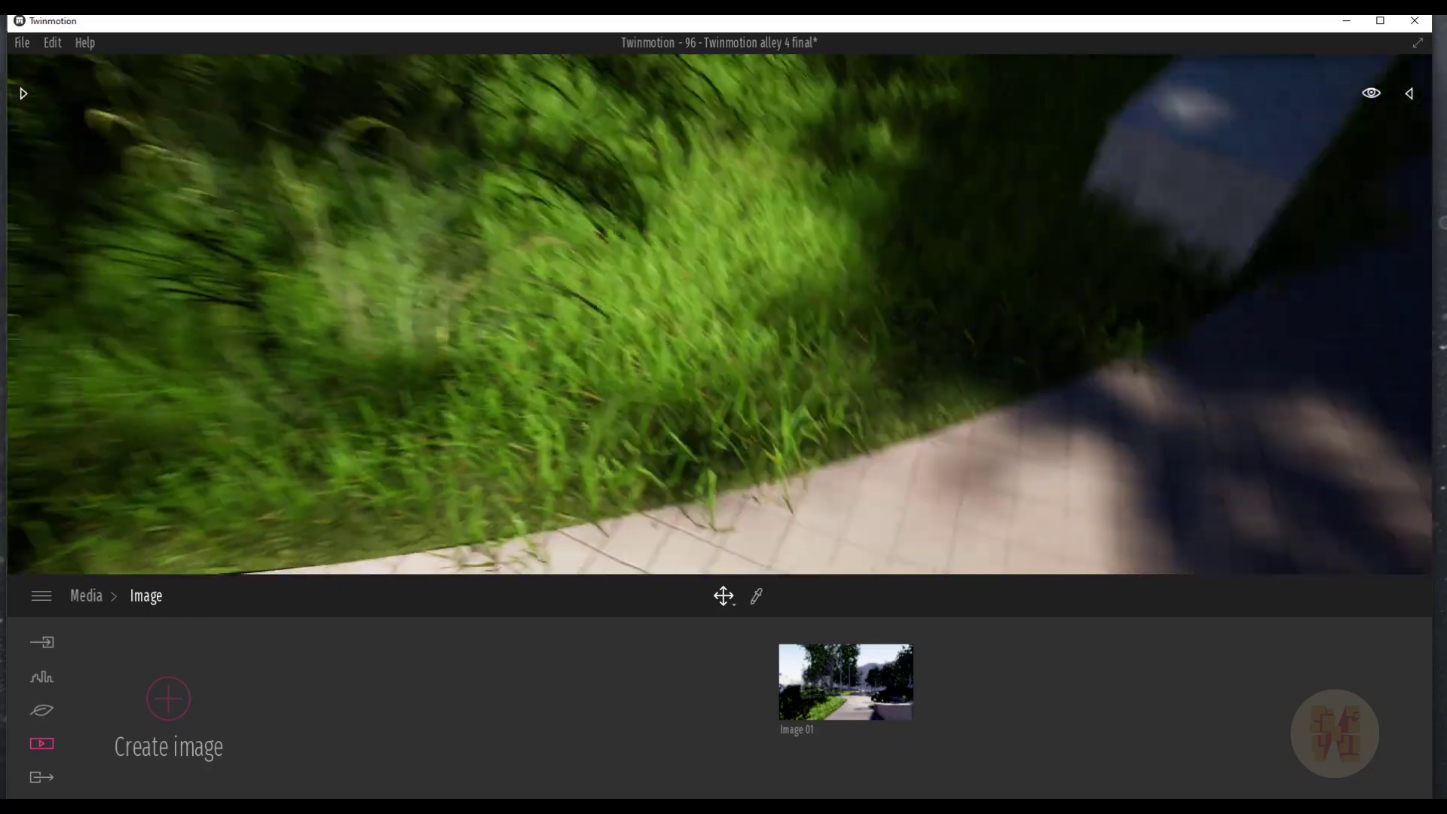
pyautogui.press('w')
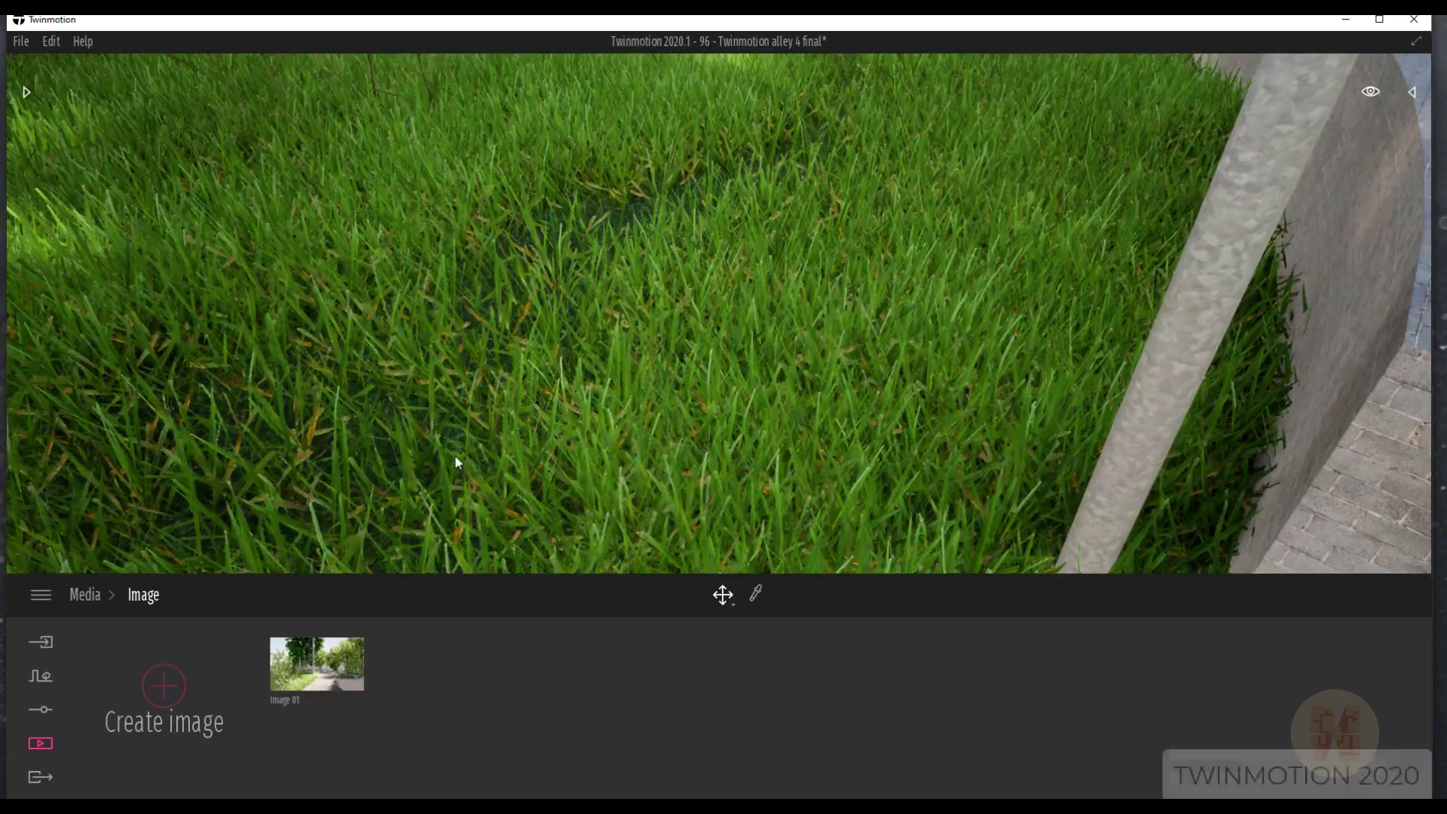
pyautogui.click(45, 46)
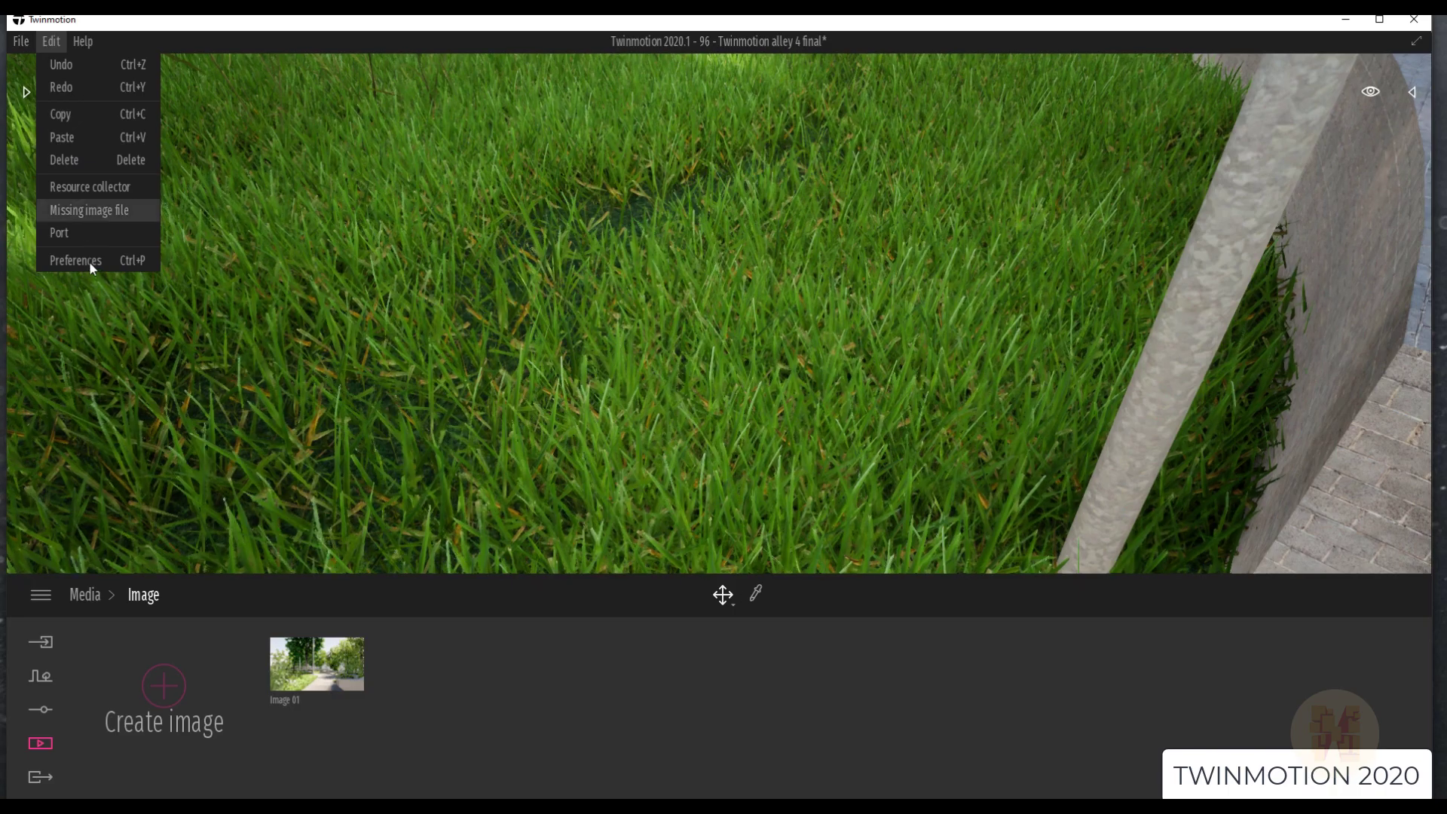
pyautogui.click(89, 260)
pyautogui.click(145, 325)
pyautogui.click(331, 532)
pyautogui.click(445, 326)
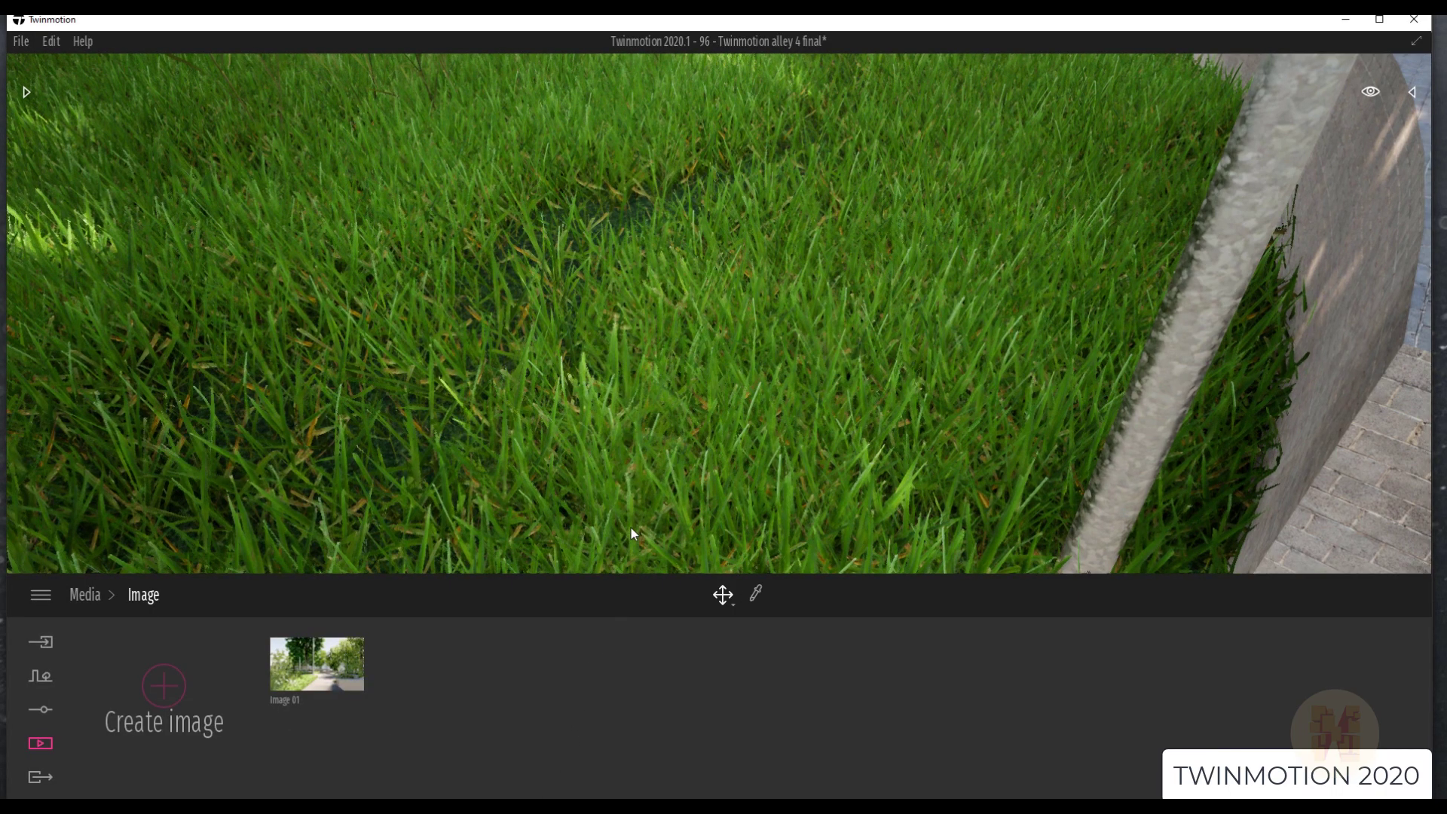
pyautogui.scroll(4, 657, 479)
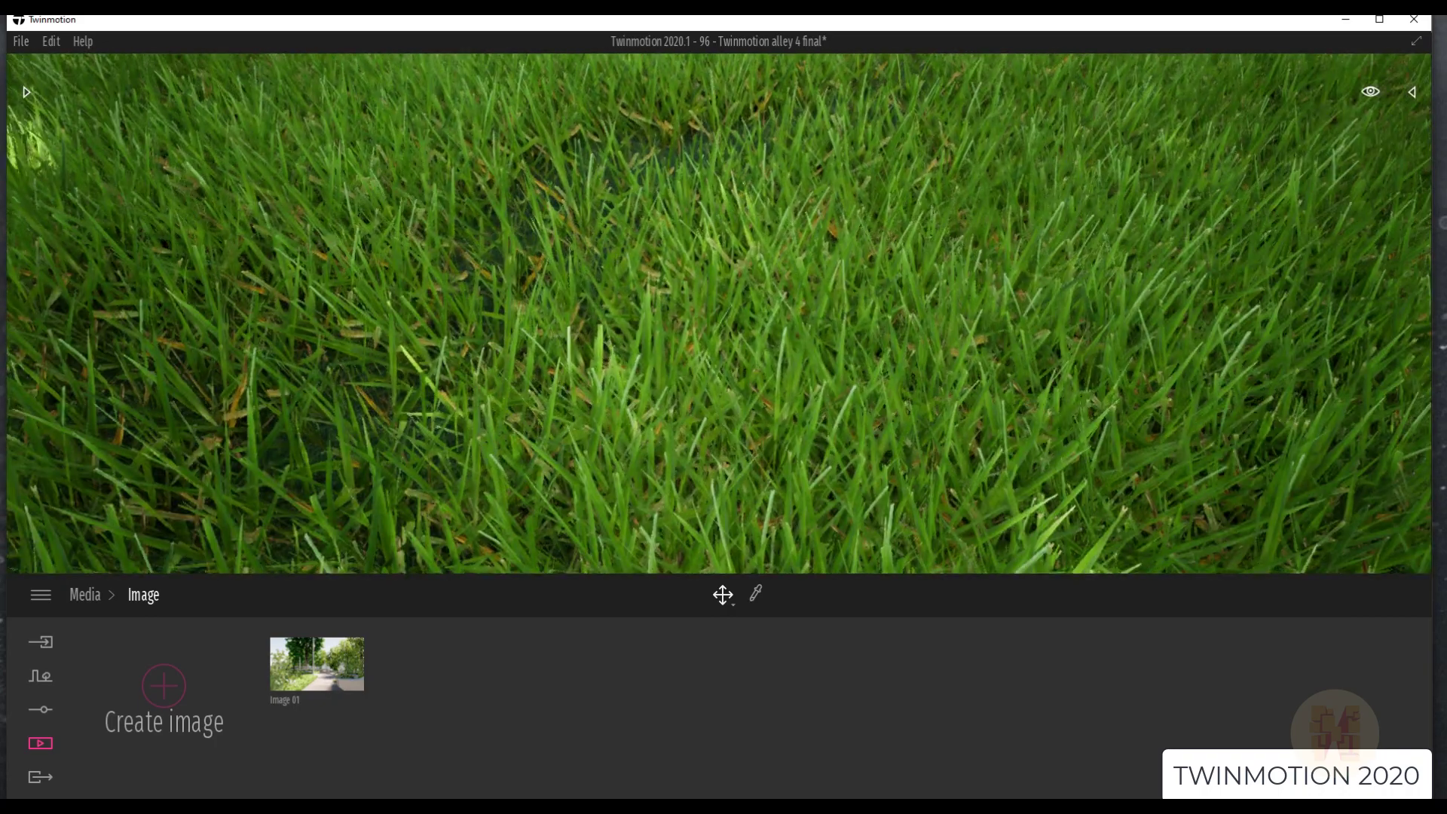
pyautogui.scroll(2, 617, 427)
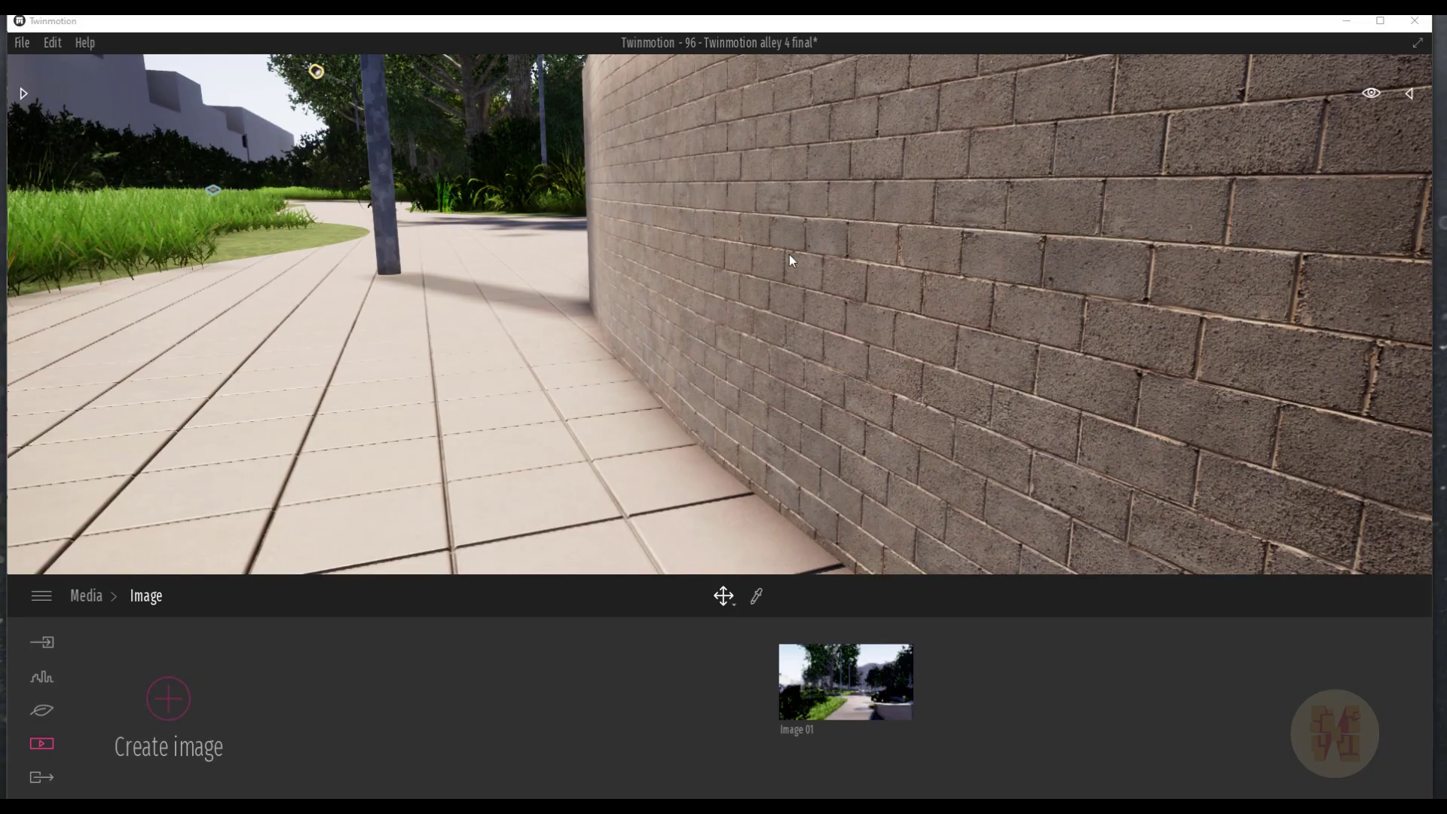
# Review the time of day, display modes, camera views and section options in Twinmotion 2019's quick view settings.
pyautogui.moveTo(651, 348); pyautogui.dragTo(709, 361, button='right')
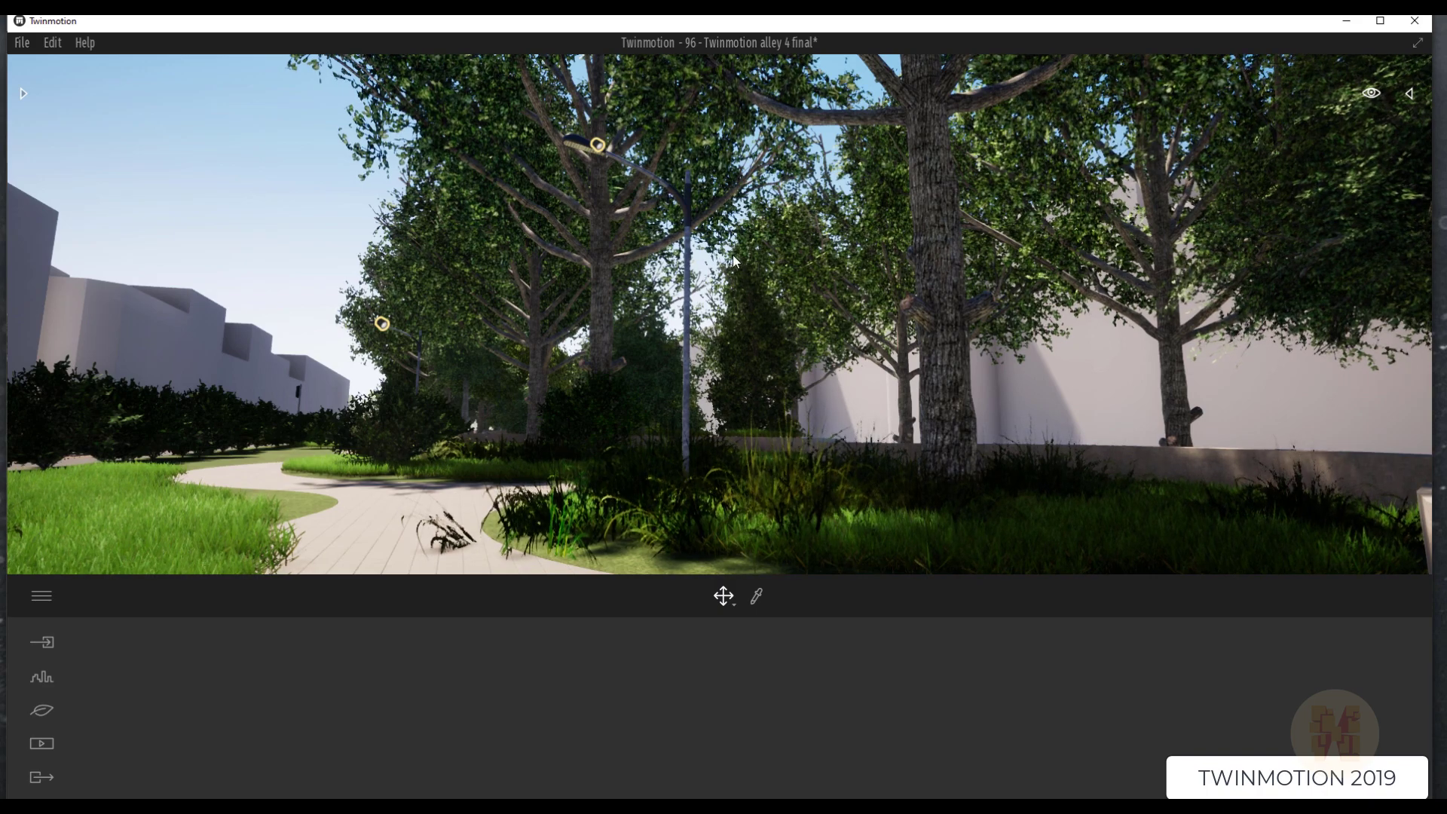
pyautogui.click(1373, 95)
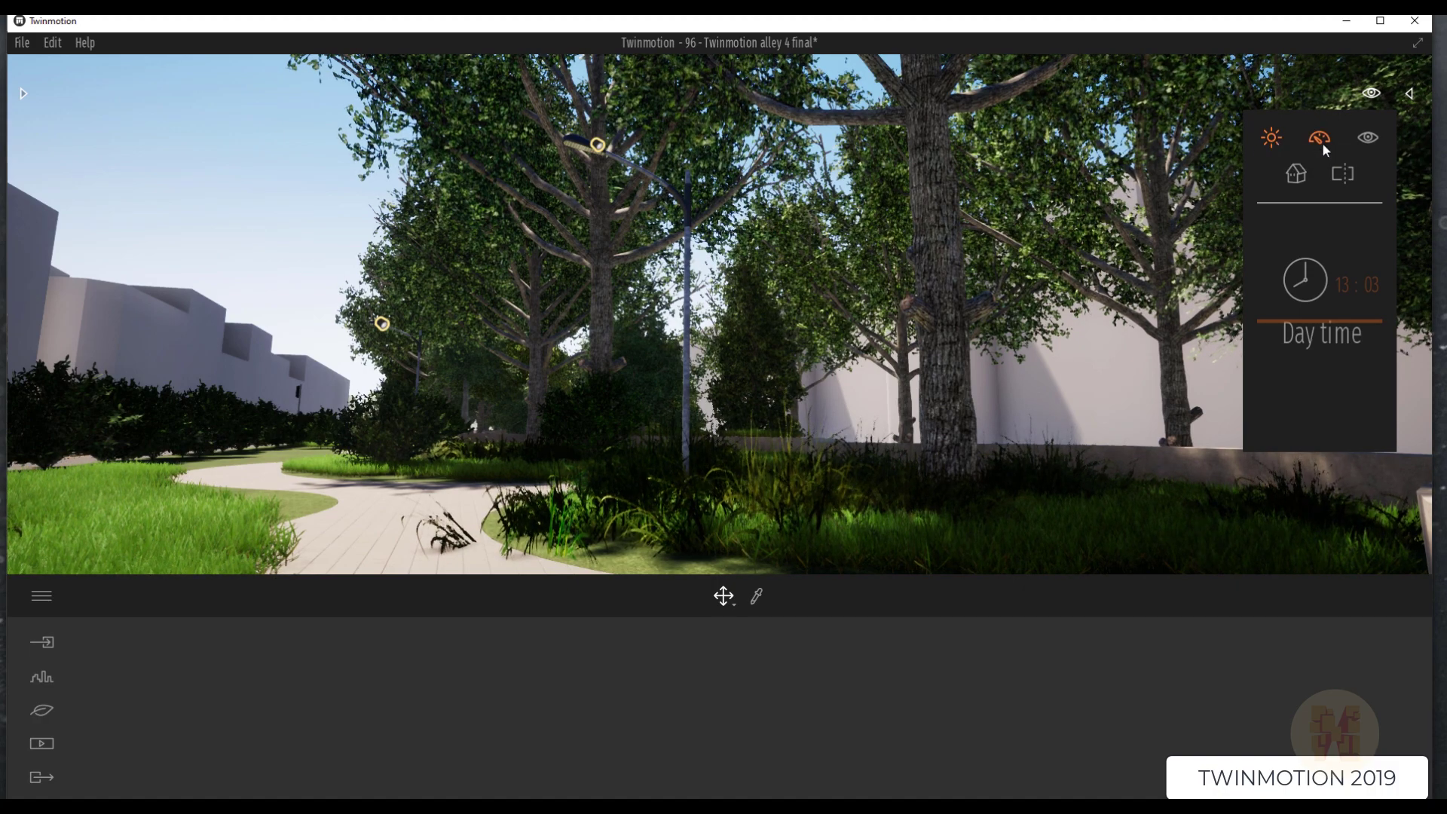
pyautogui.click(1367, 138)
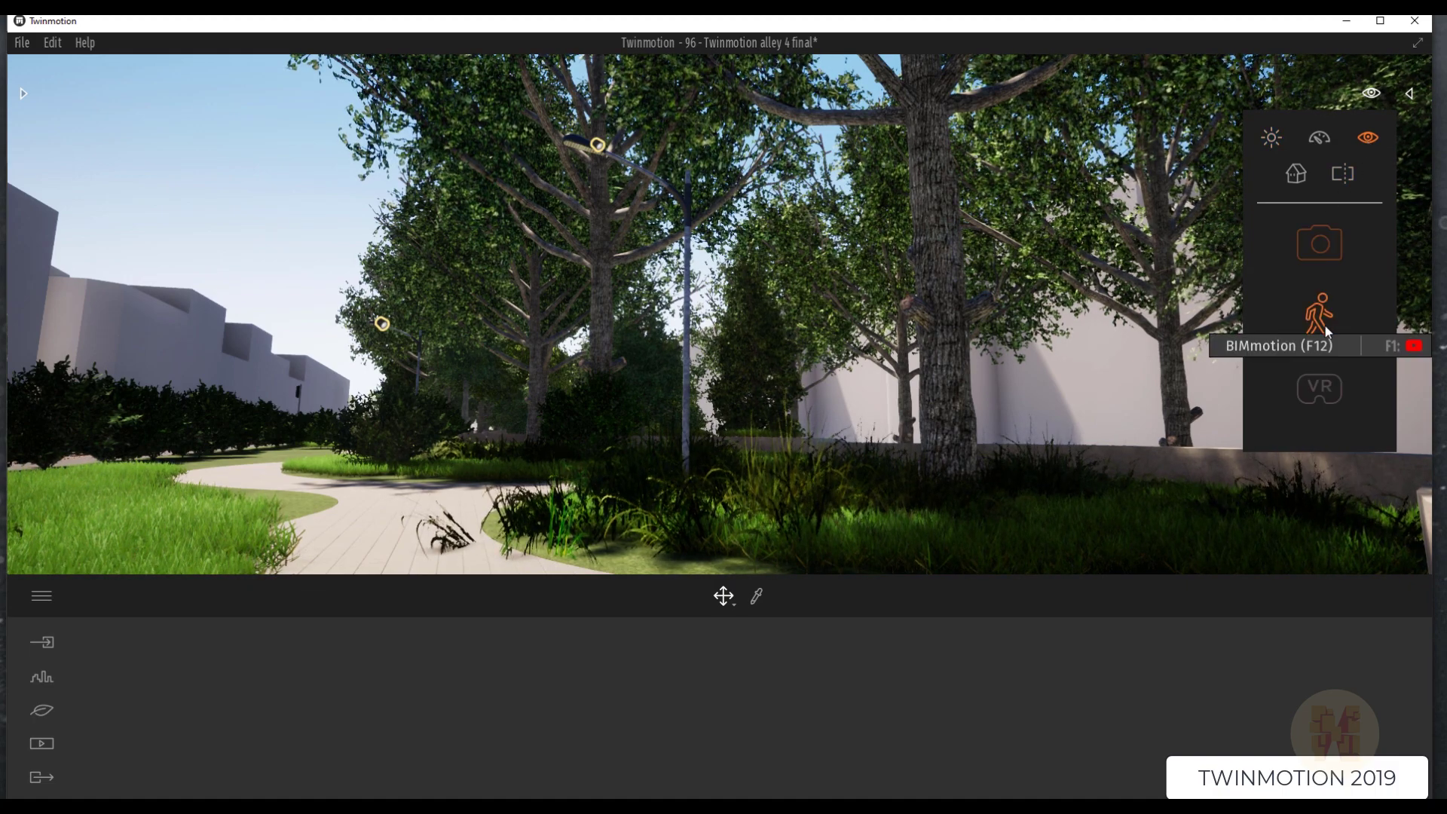
pyautogui.click(1298, 175)
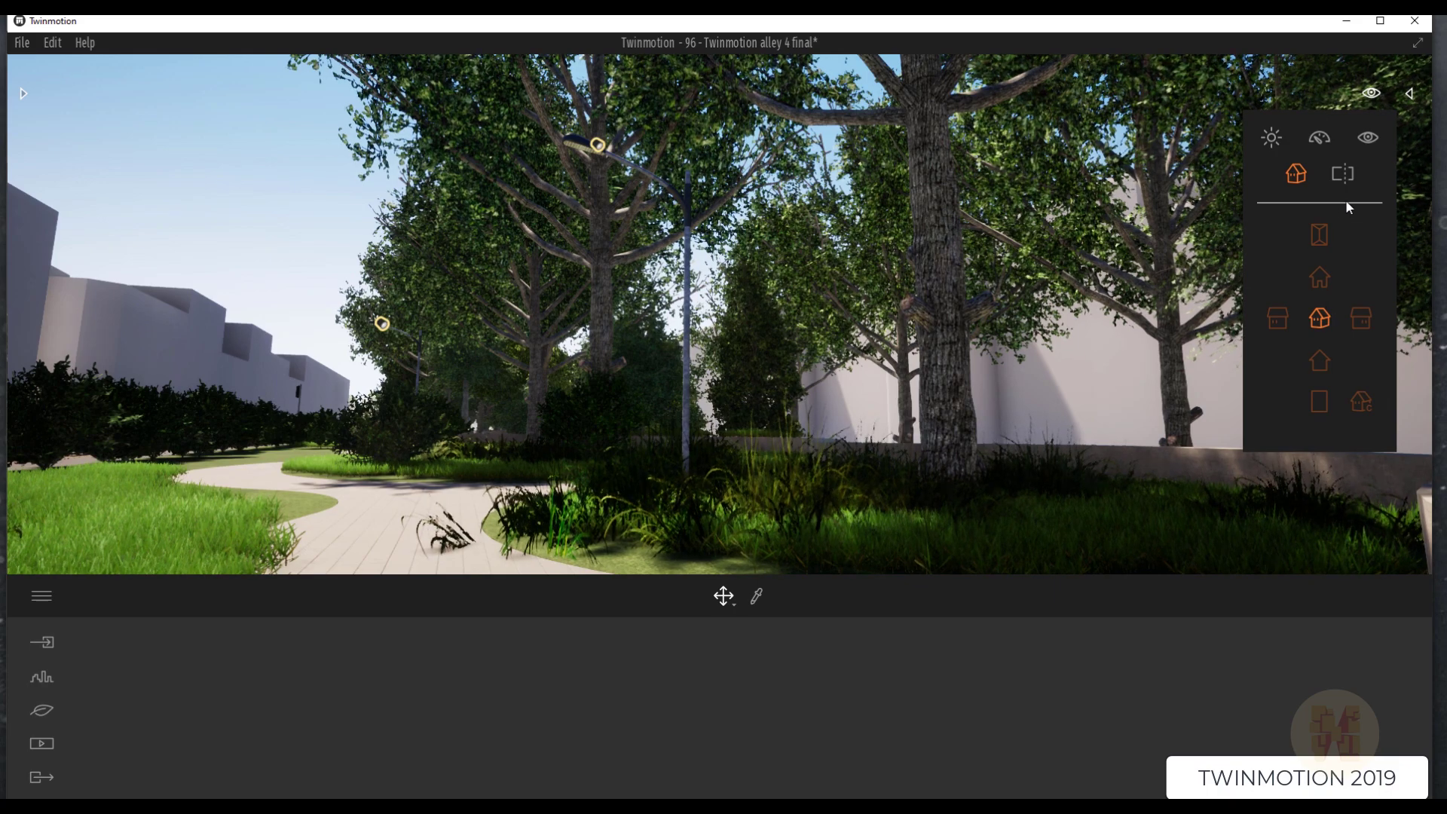
pyautogui.click(1345, 176)
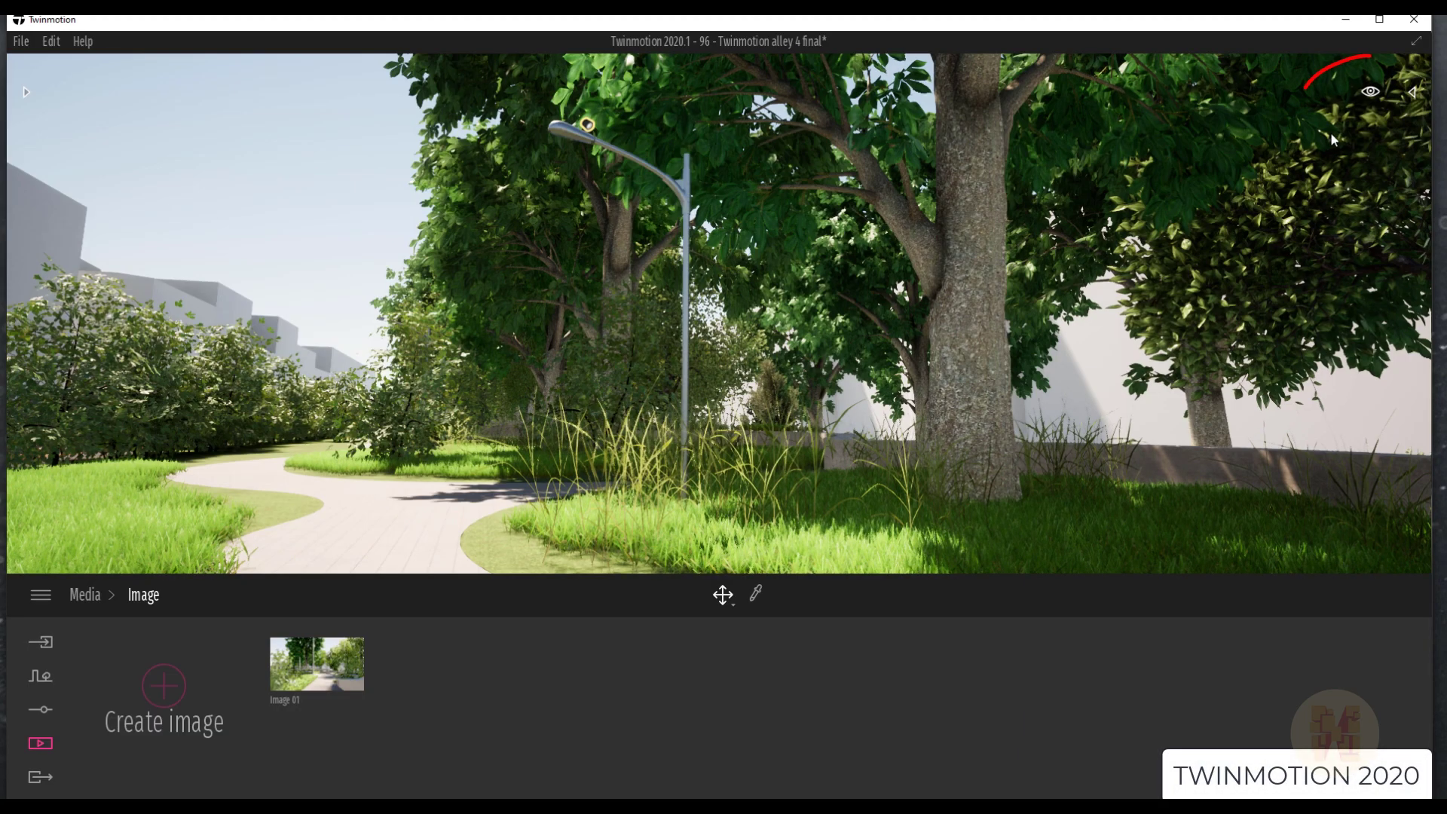
# Review the time of day, camera view, VR, section and other quick view settings in Twinmotion 2020.
pyautogui.click(1372, 92)
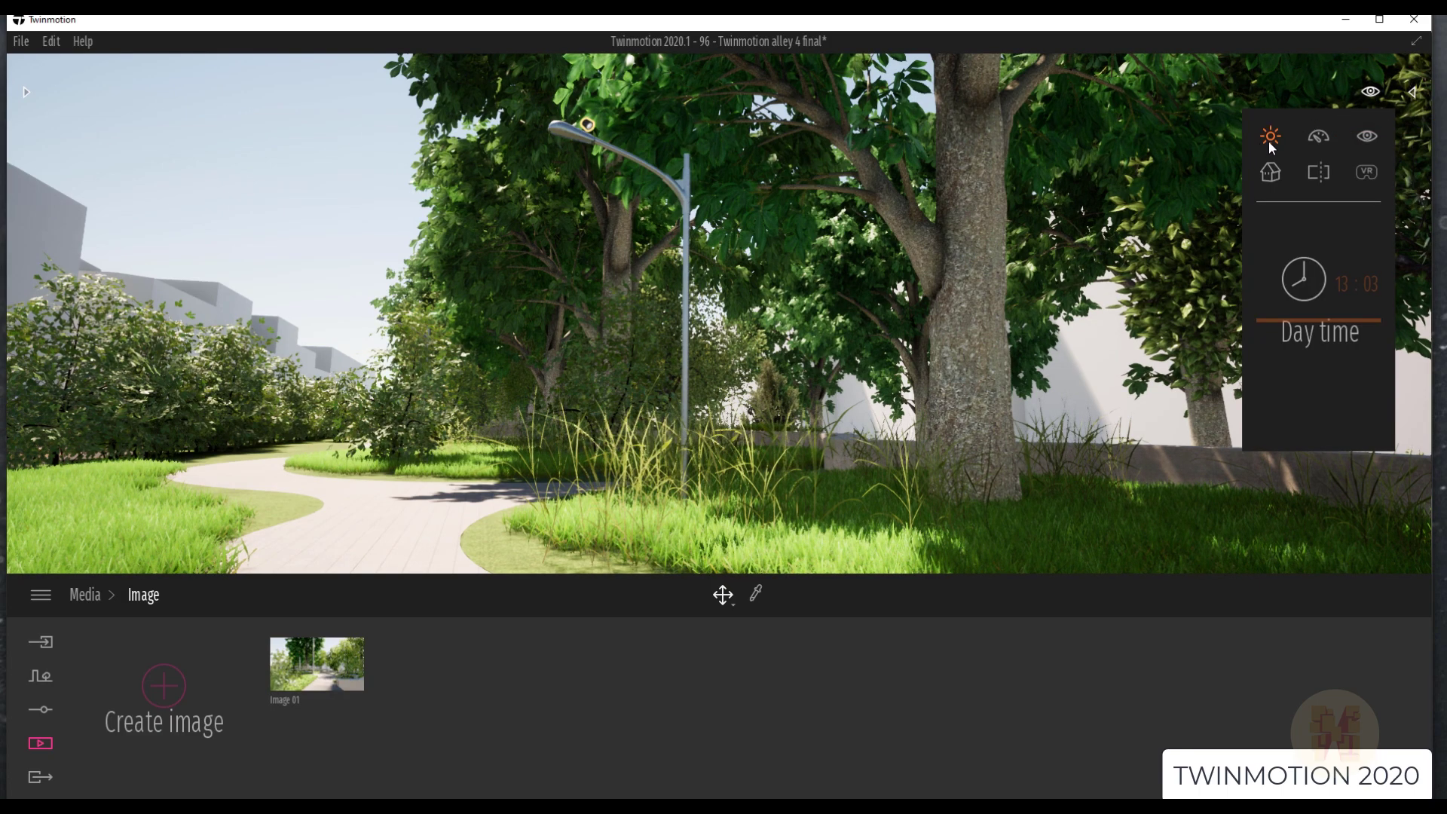
pyautogui.click(1366, 139)
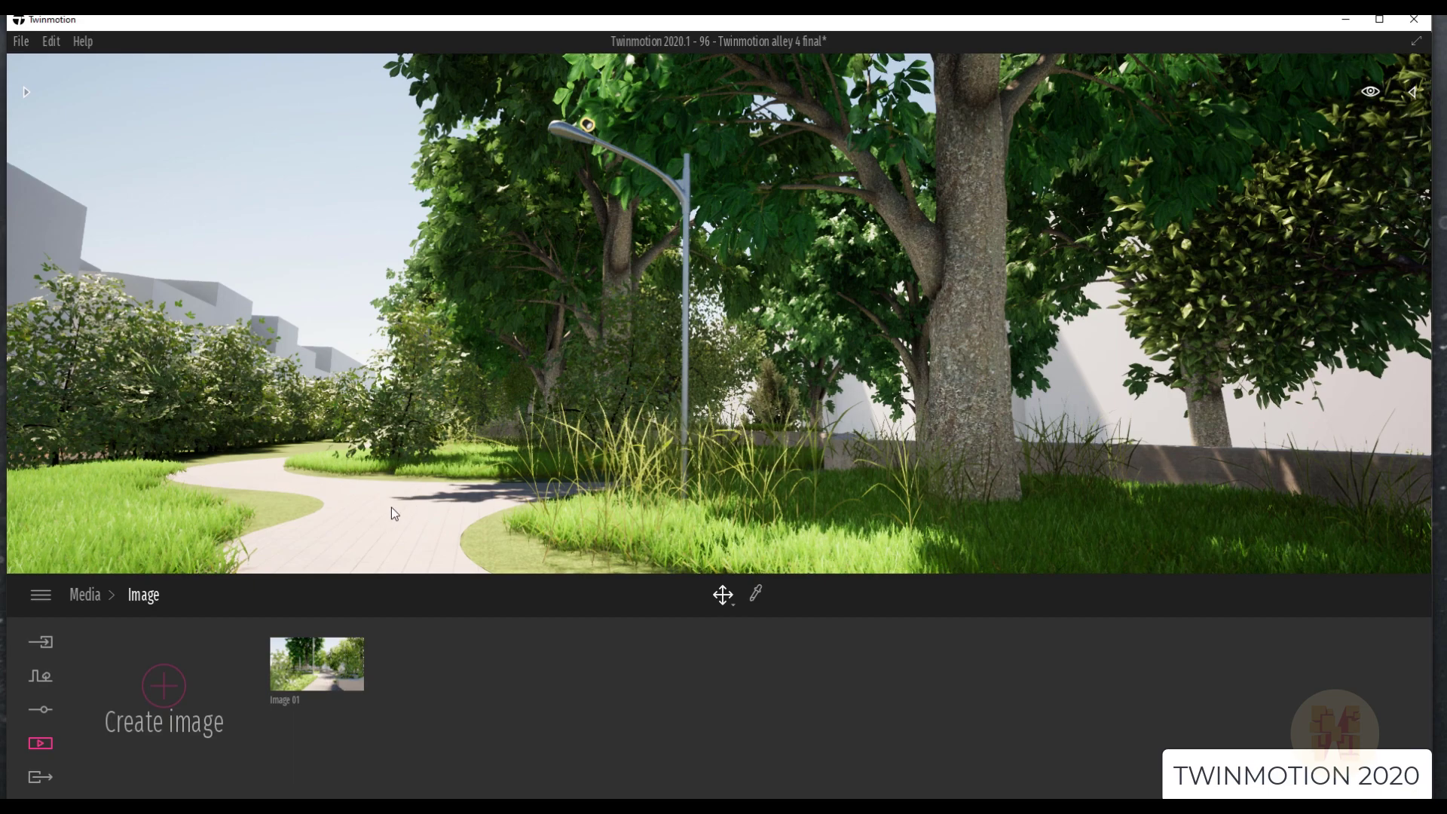
pyautogui.moveTo(1377, 91)
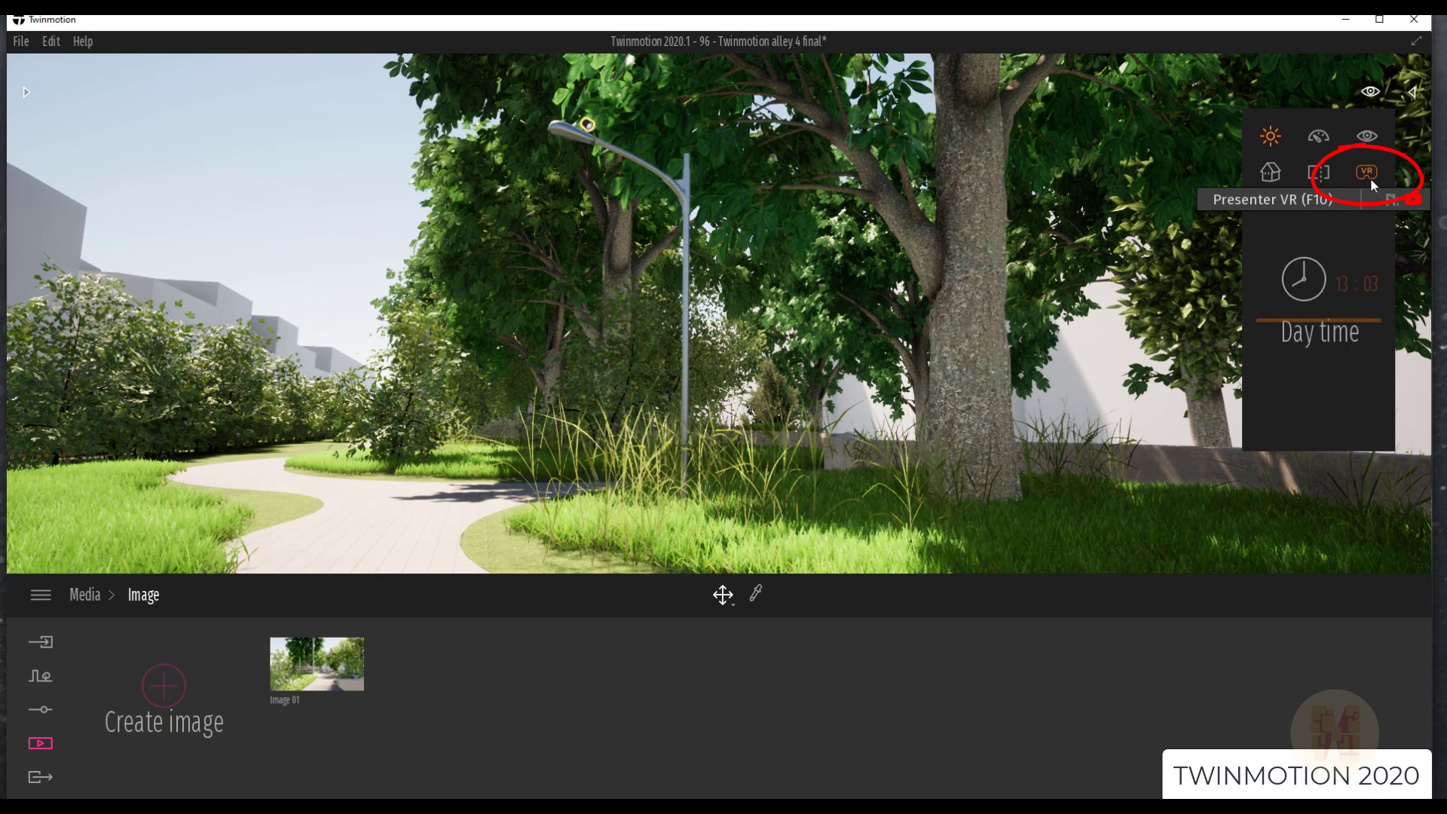
pyautogui.click(1369, 176)
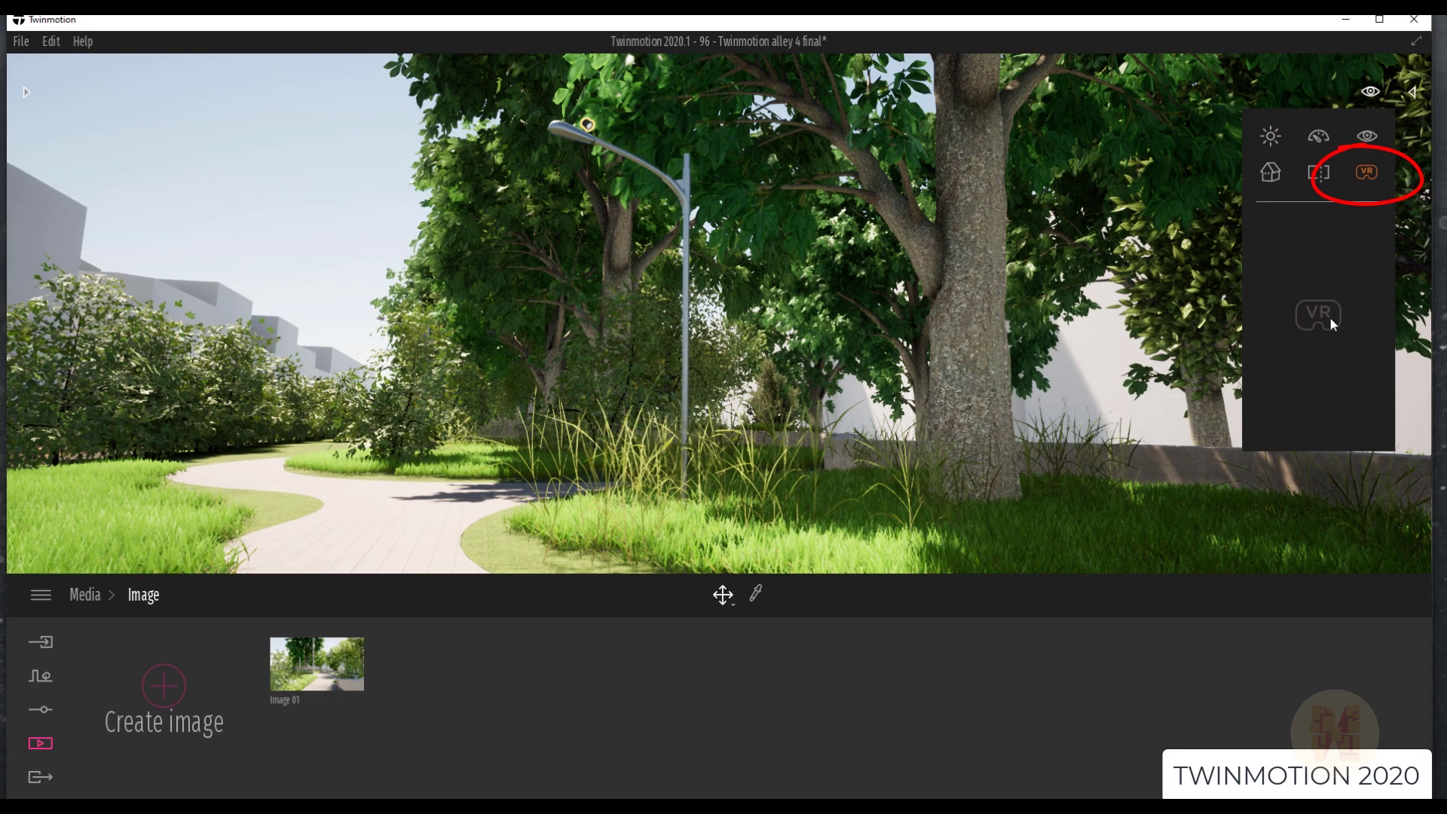
pyautogui.click(1319, 175)
pyautogui.click(1269, 176)
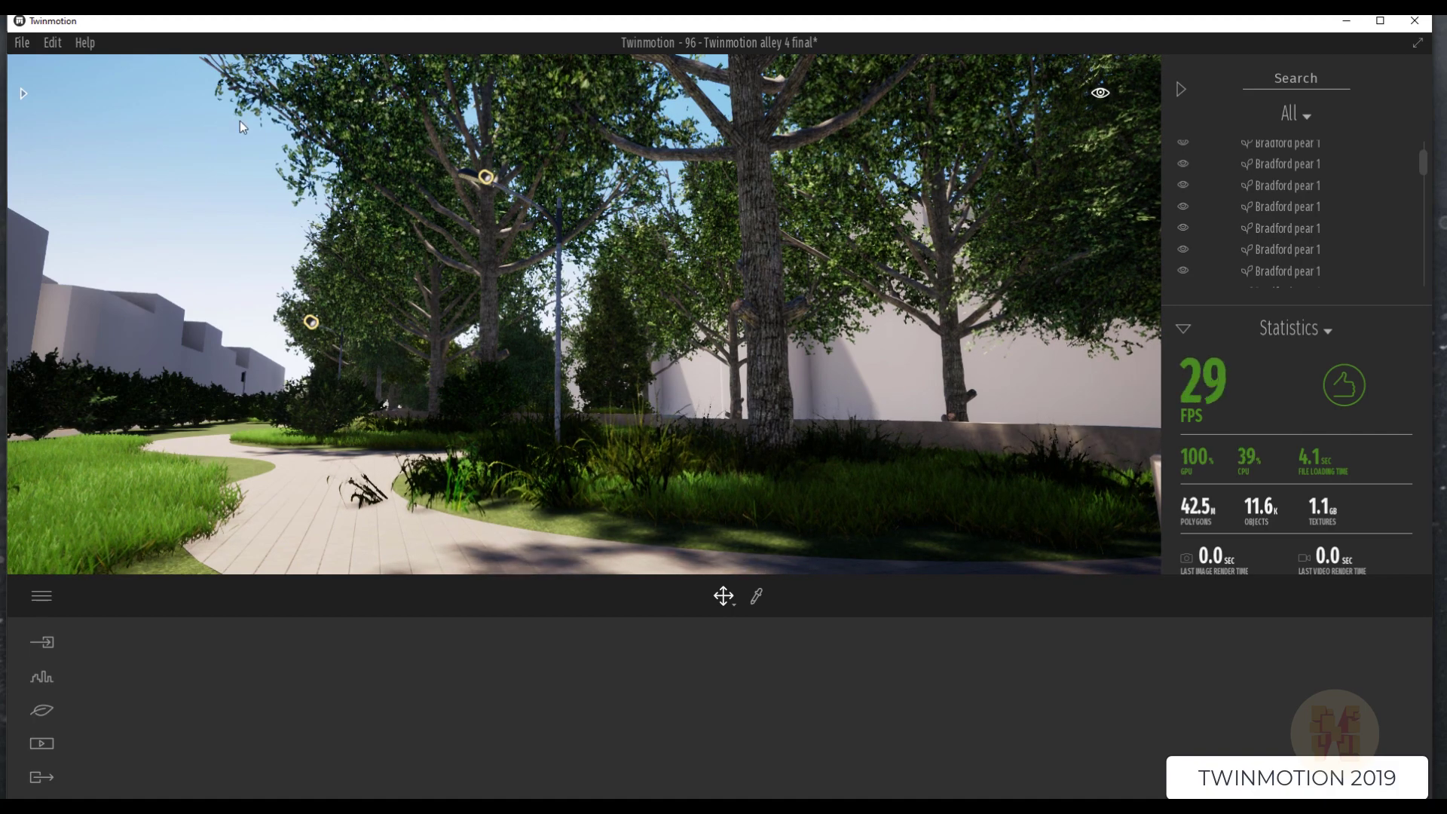
# Switch to Twinmotion 2019, check the quality settings in its preferences, and return to the scene's performance statistics.
pyautogui.click(52, 43)
pyautogui.click(71, 257)
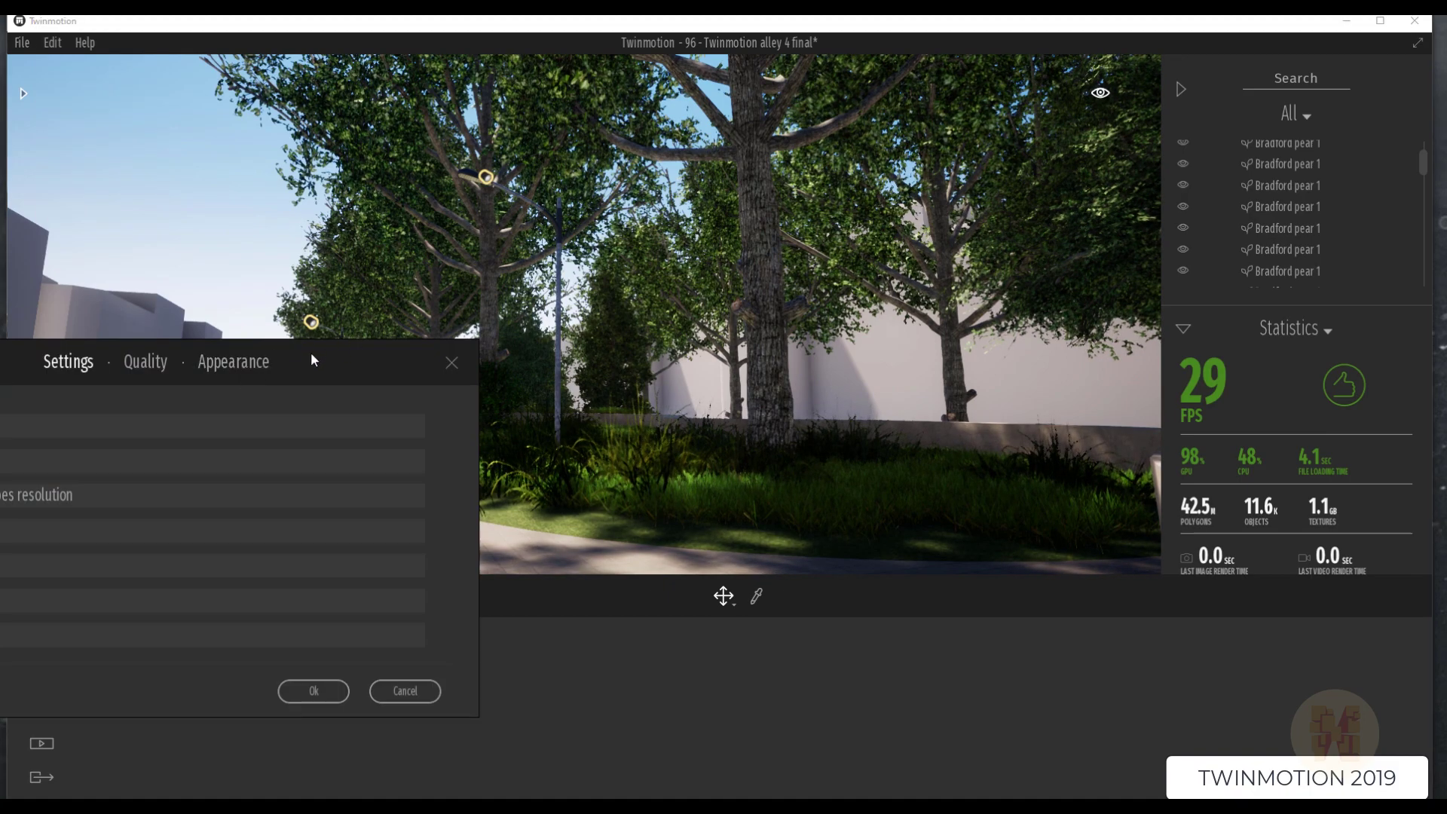
pyautogui.click(146, 363)
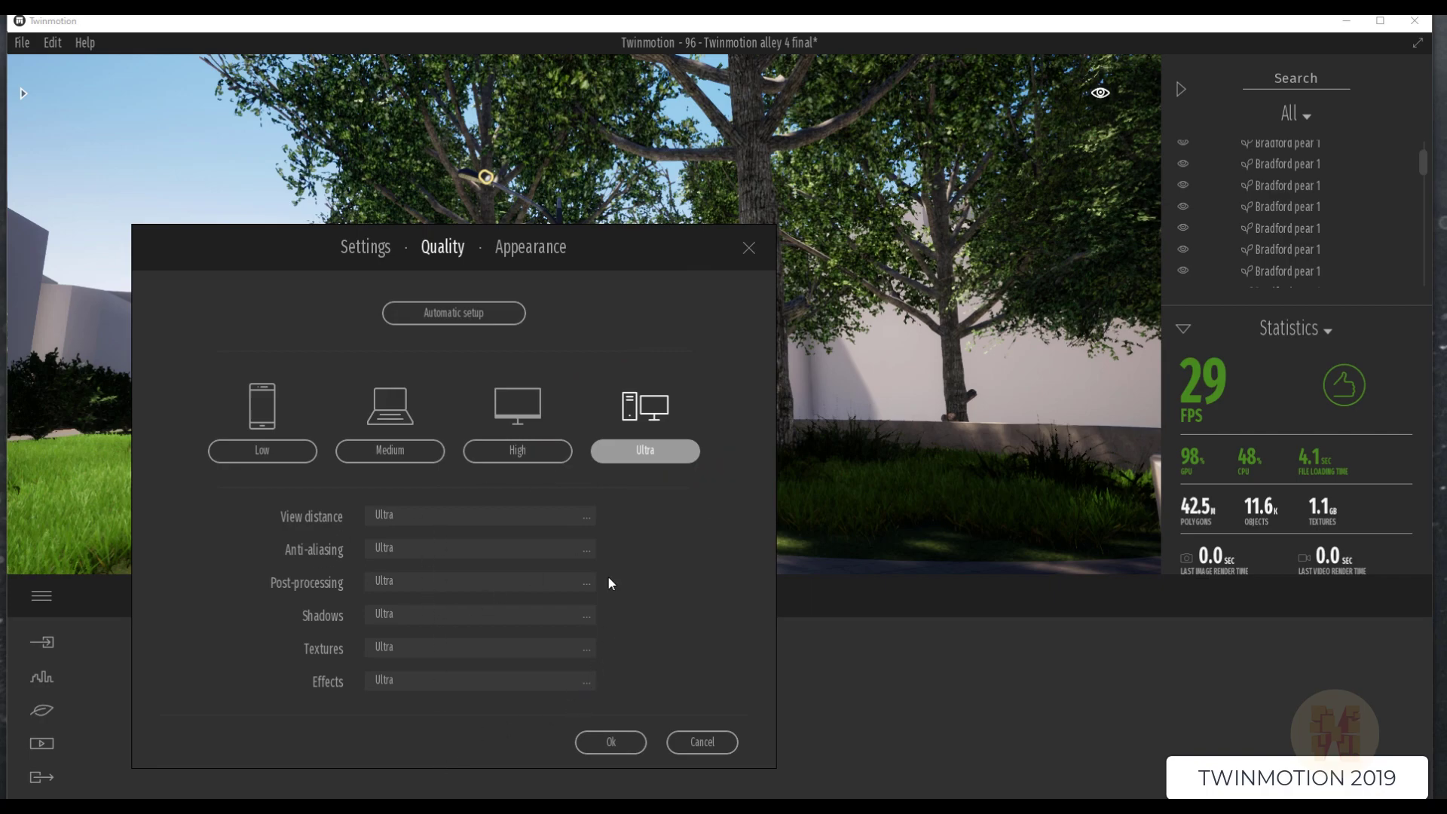
pyautogui.click(748, 248)
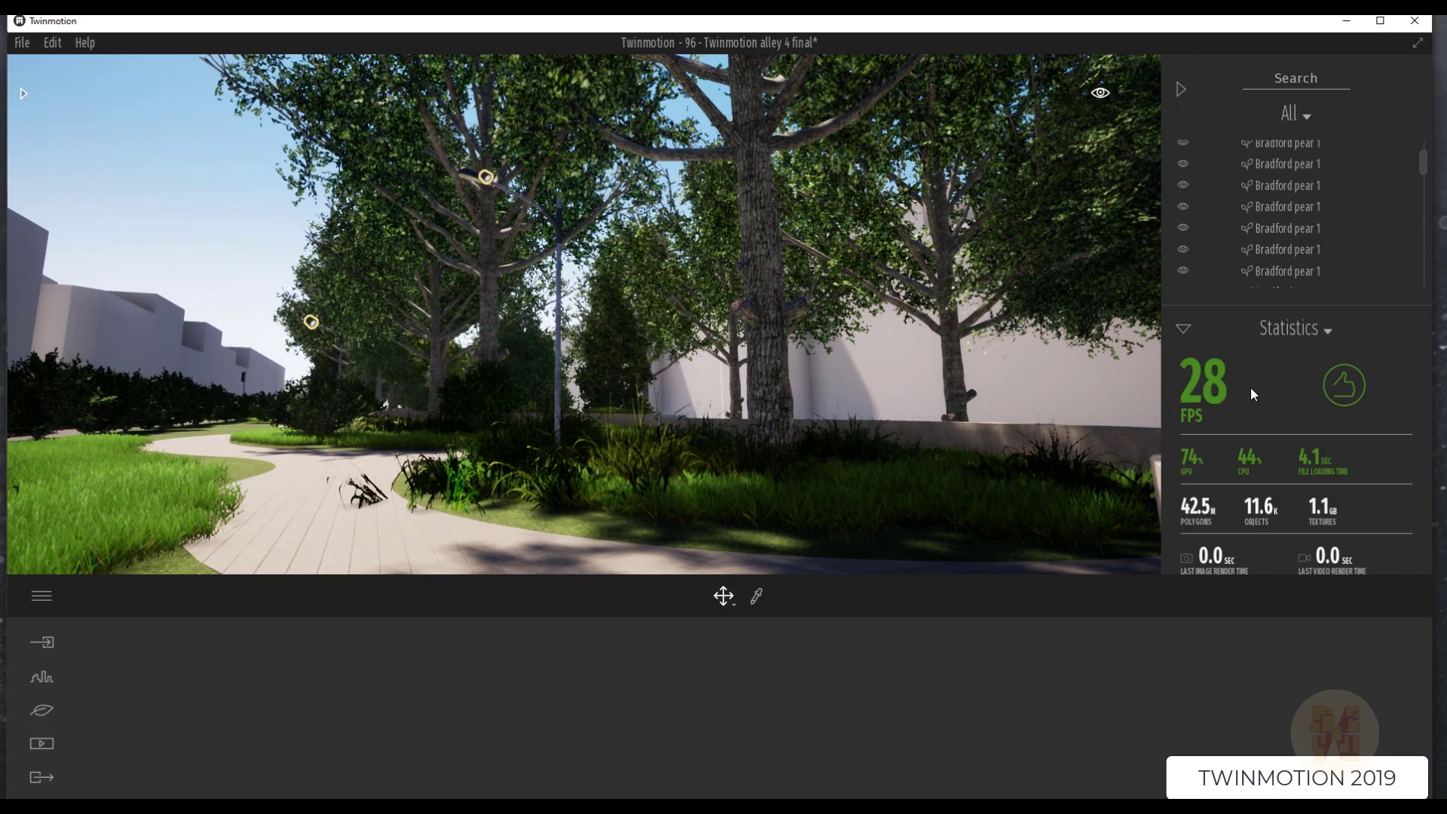
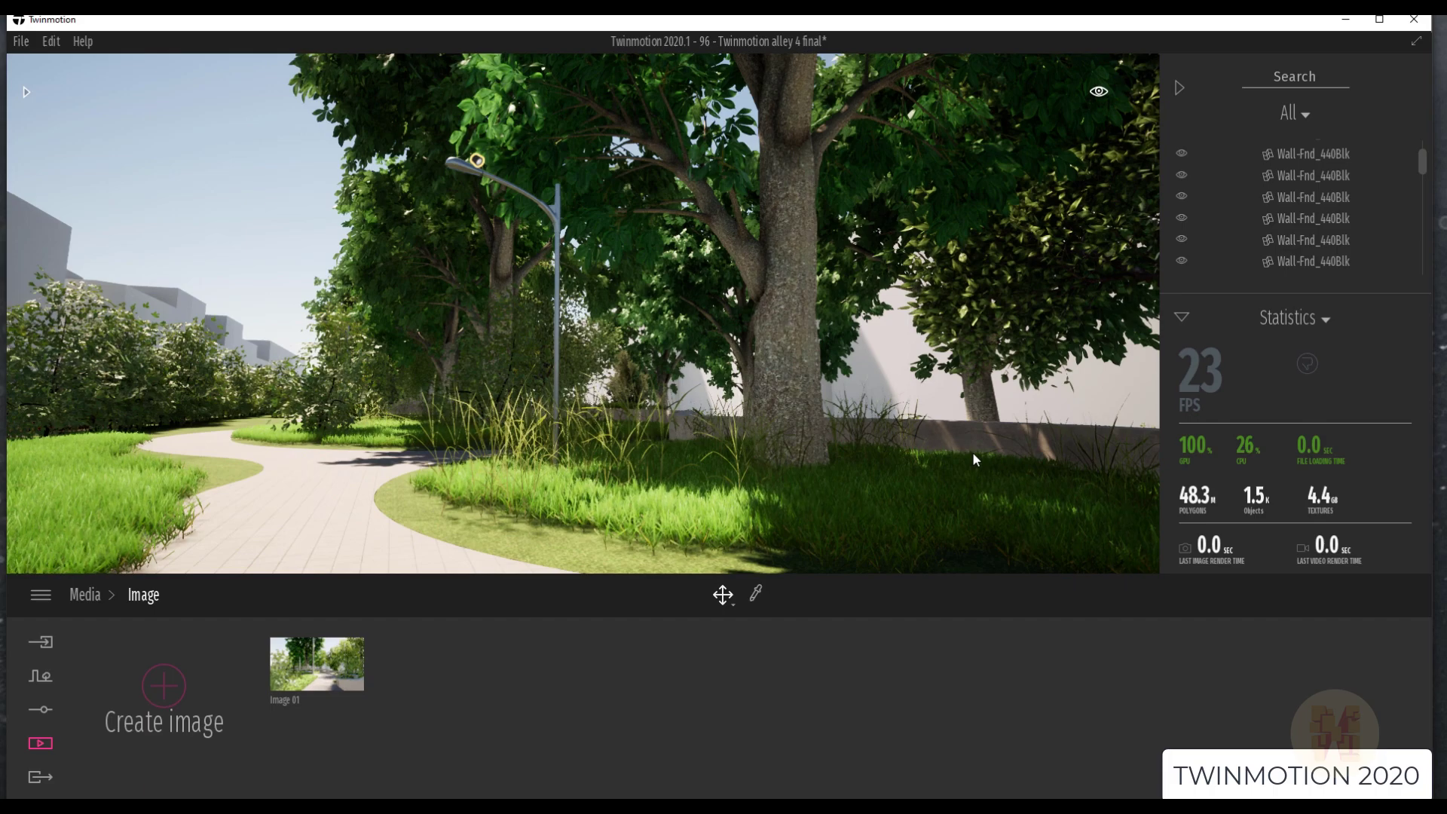
# Review Twinmotion 2020's graphics quality preferences, including the individual quality levels and the dynamic resolution option.
pyautogui.click(53, 43)
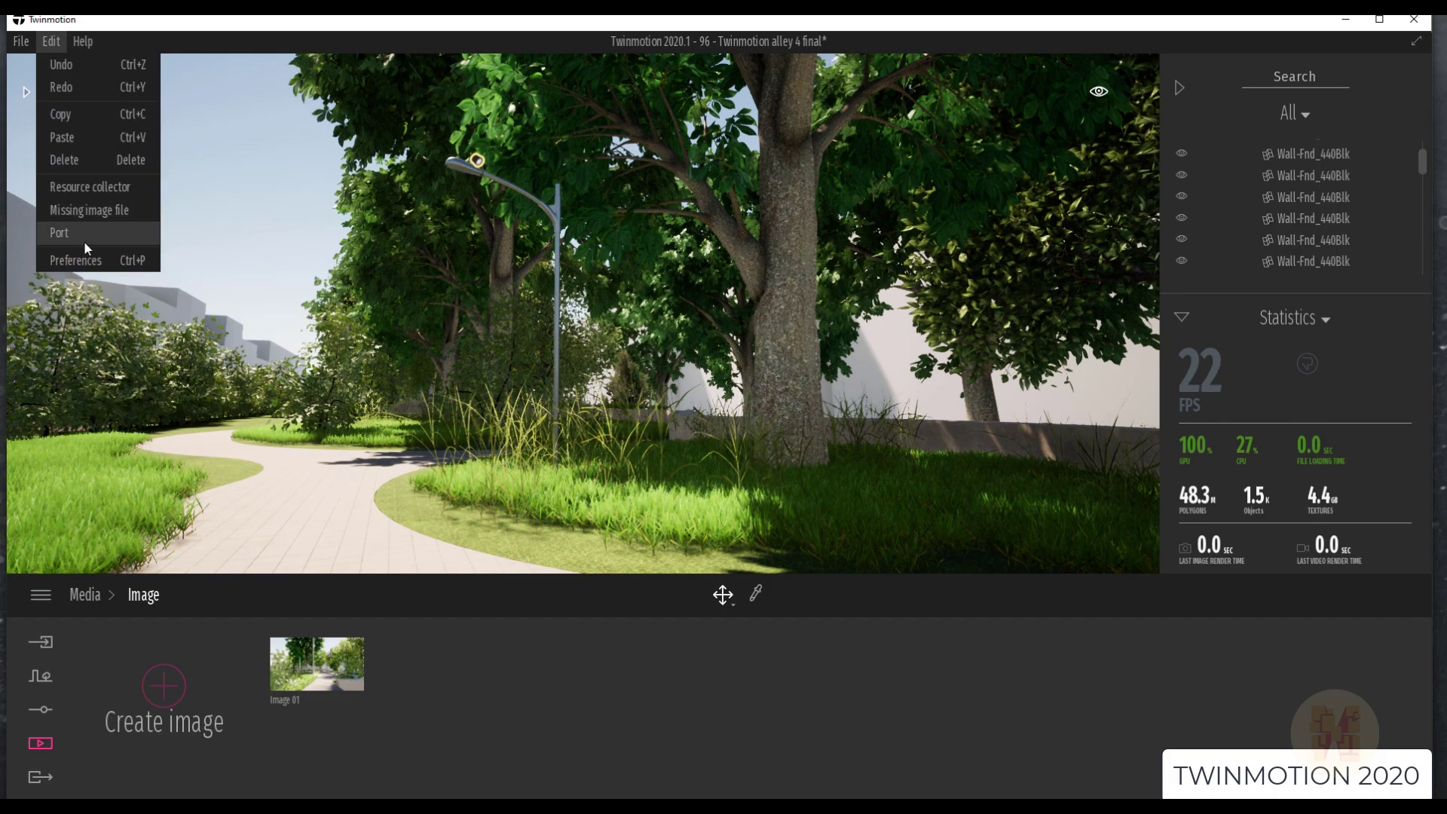
pyautogui.click(98, 261)
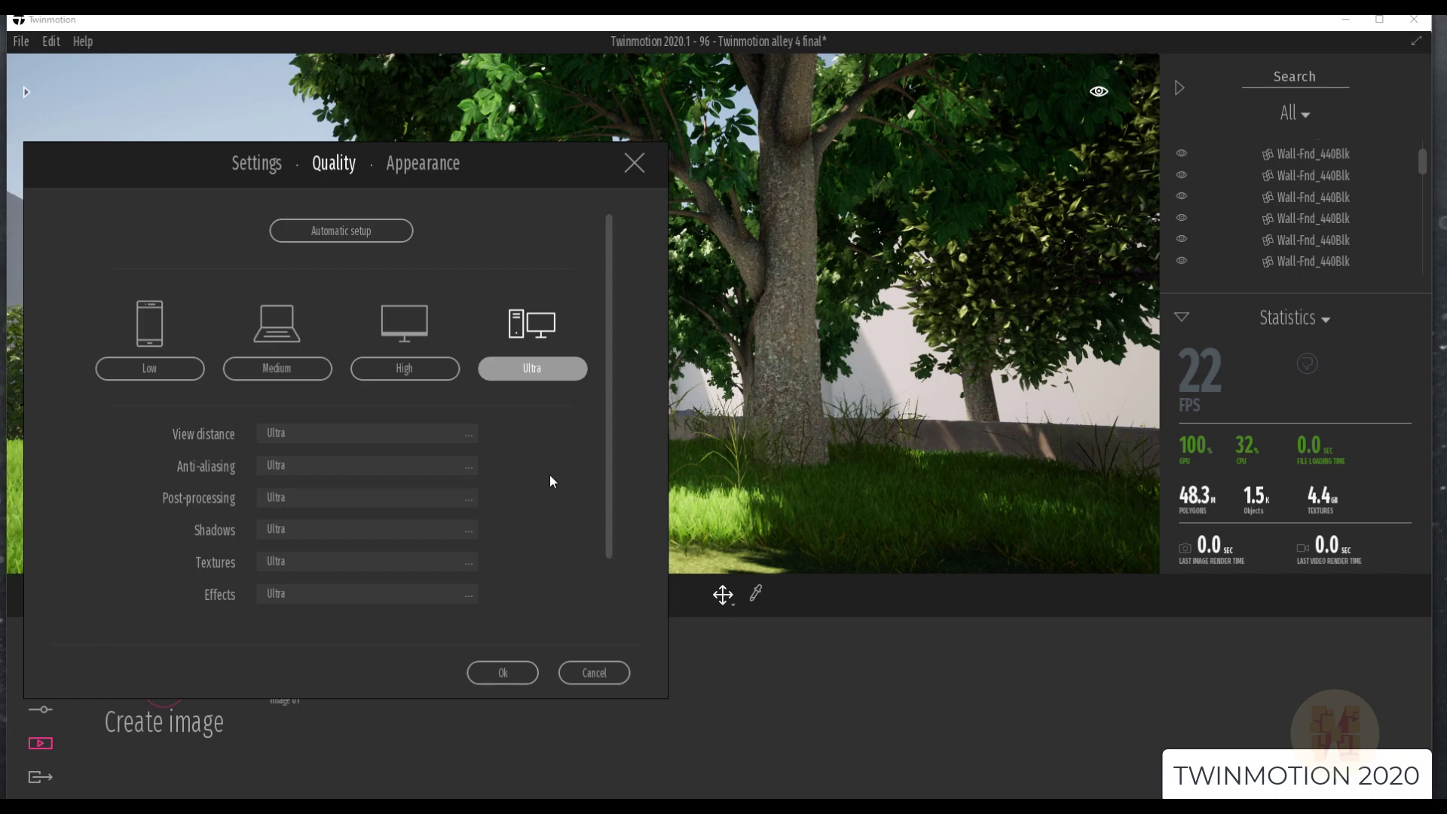
pyautogui.scroll(-2, 549, 480)
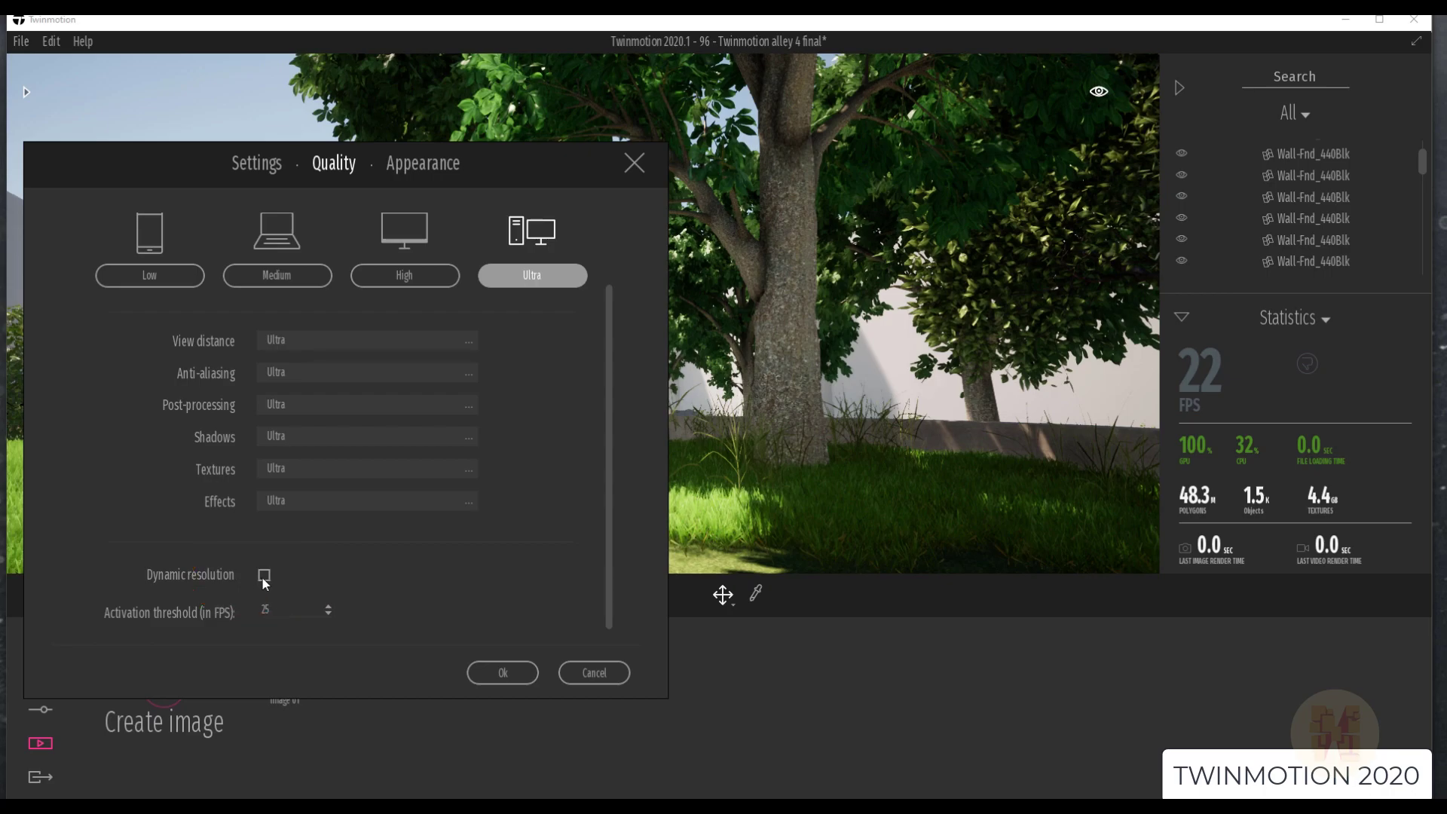
pyautogui.click(502, 672)
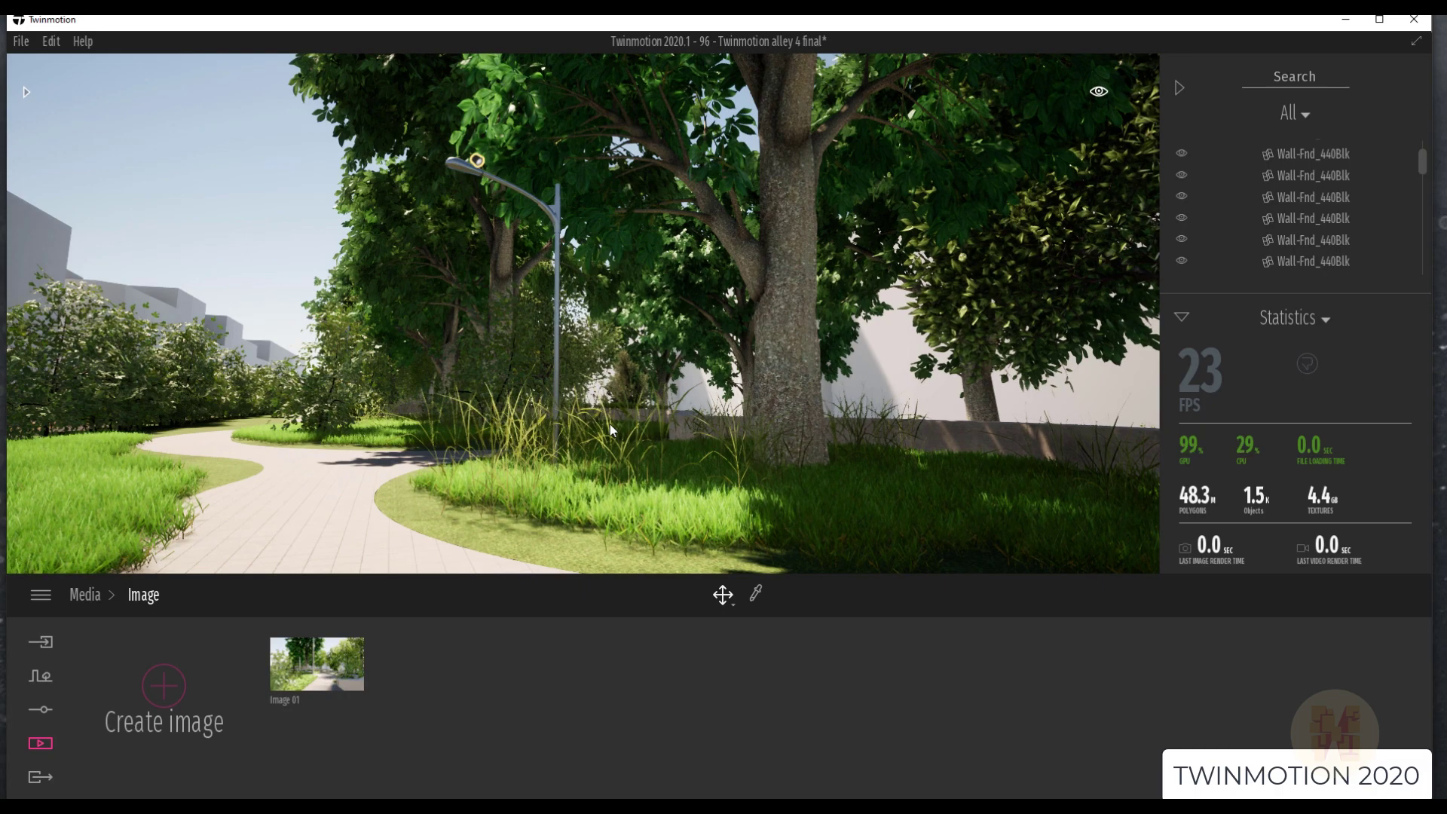
# Set the graphics quality preset to High in the Twinmotion 2020 preferences.
pyautogui.click(51, 40)
pyautogui.click(68, 273)
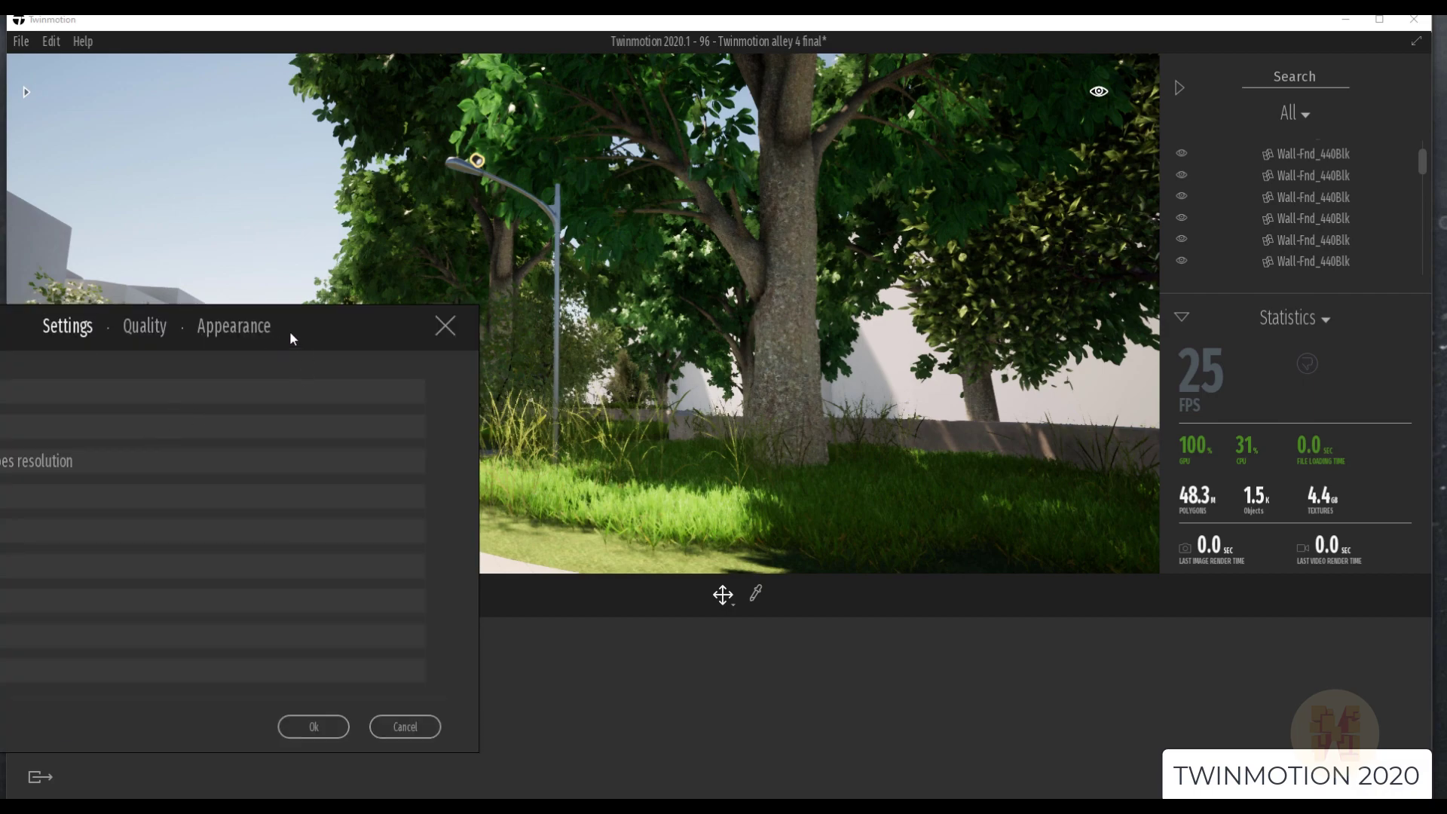
pyautogui.click(414, 270)
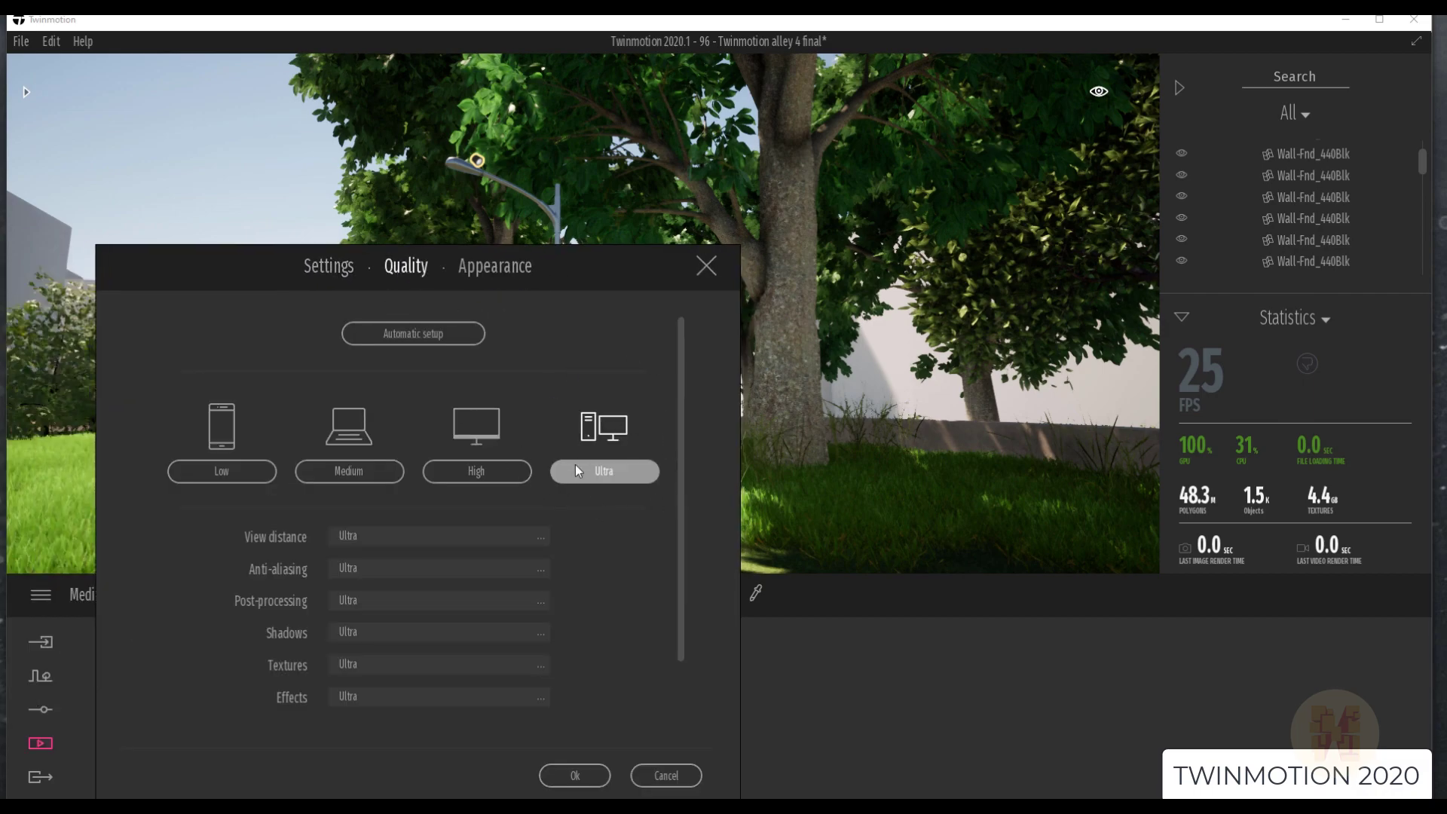
pyautogui.click(493, 481)
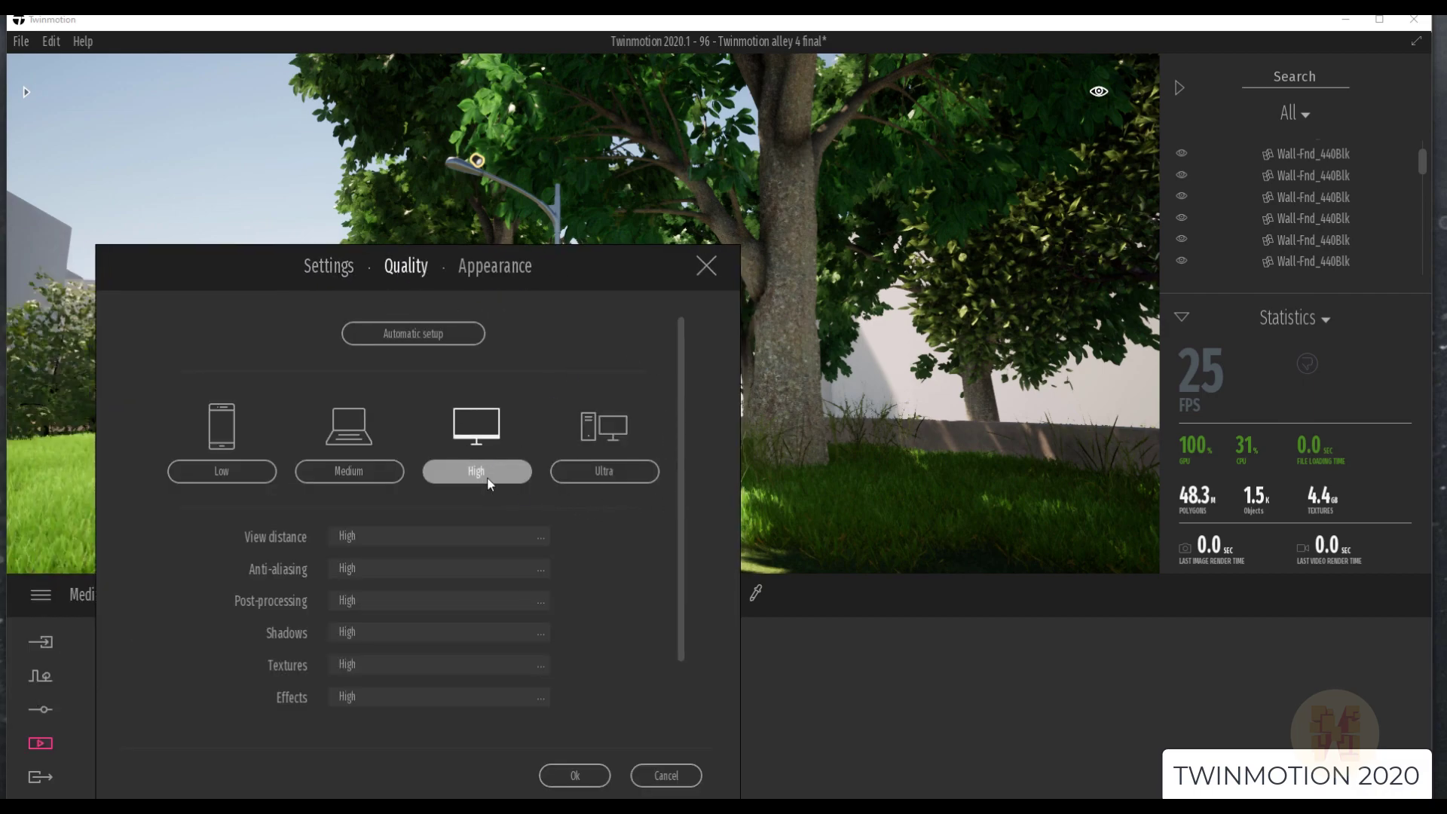
pyautogui.click(576, 773)
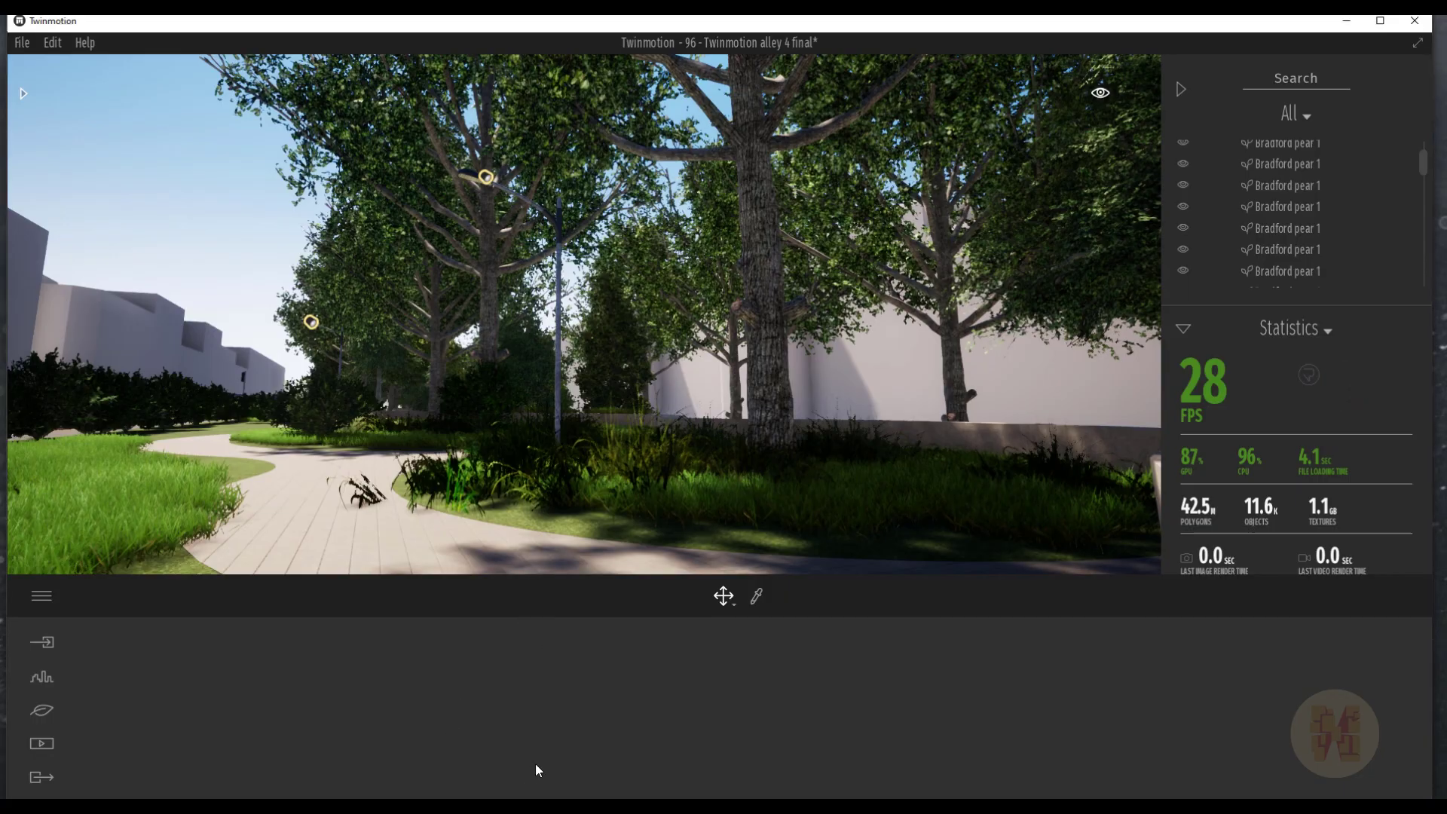
# Open the library in Twinmotion 2019, then in Twinmotion 2020 place a Note from the Tools library above the path and rotate it toward the camera.
pyautogui.click(22, 94)
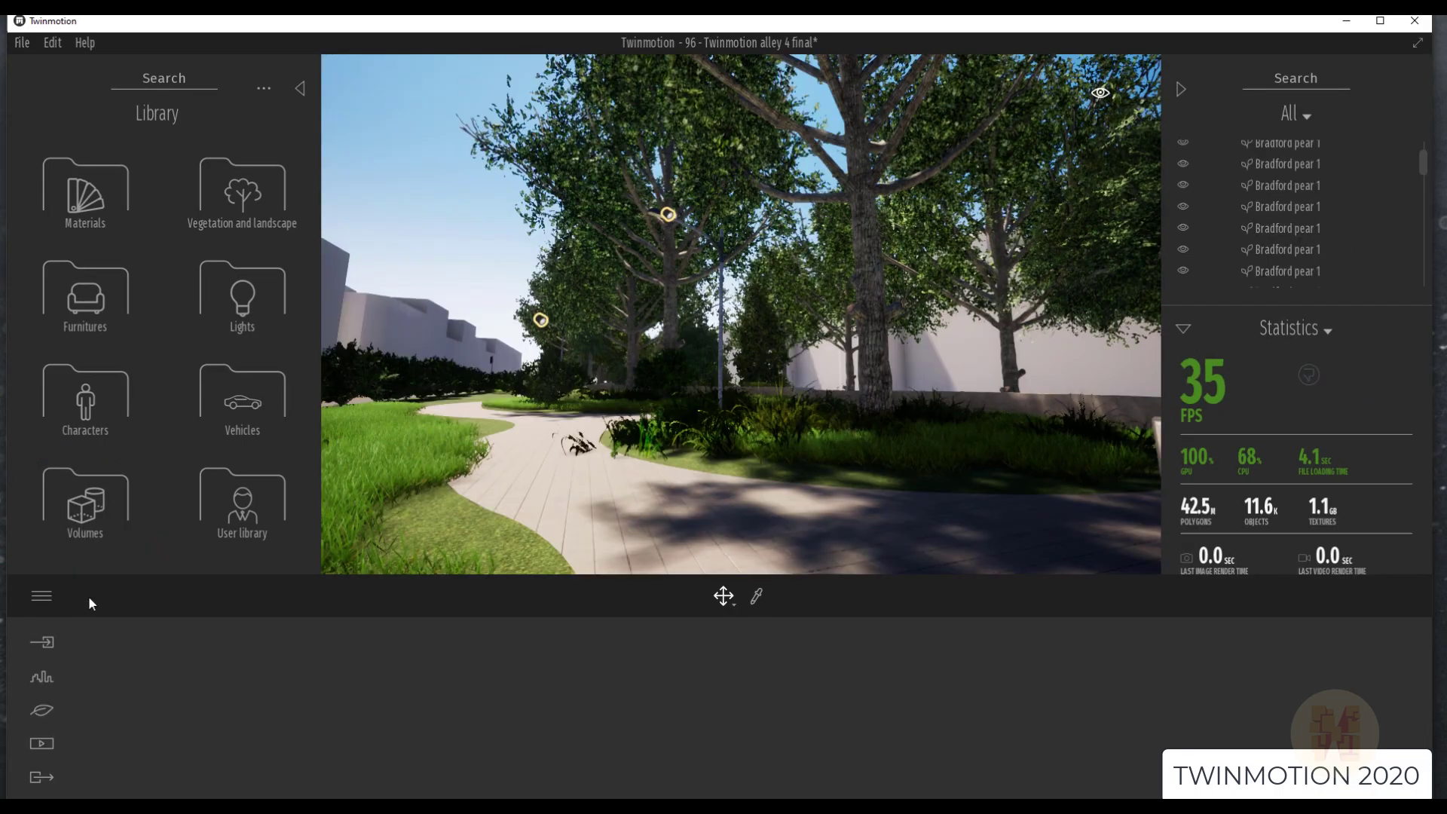
pyautogui.click(78, 506)
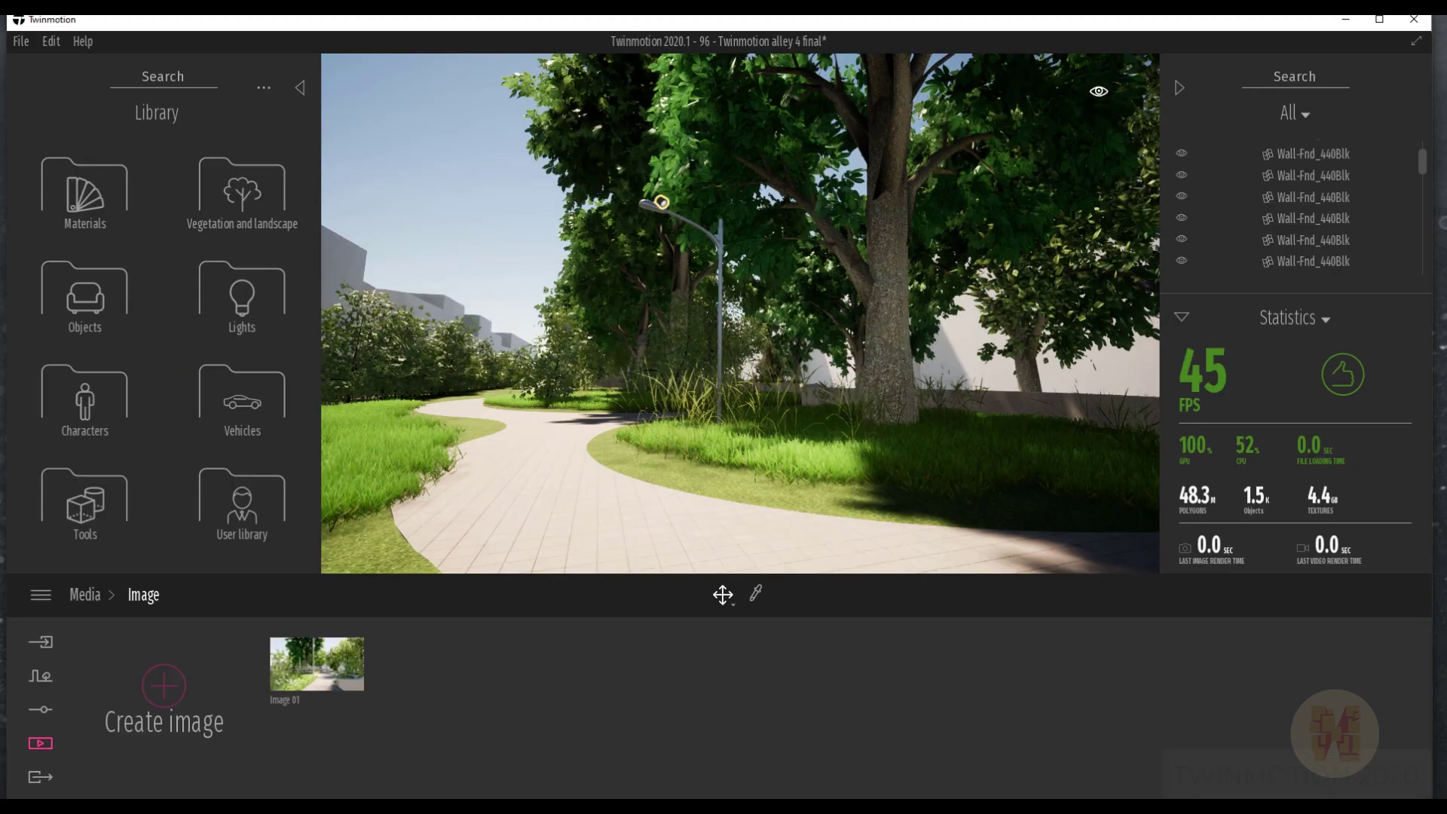
pyautogui.click(77, 512)
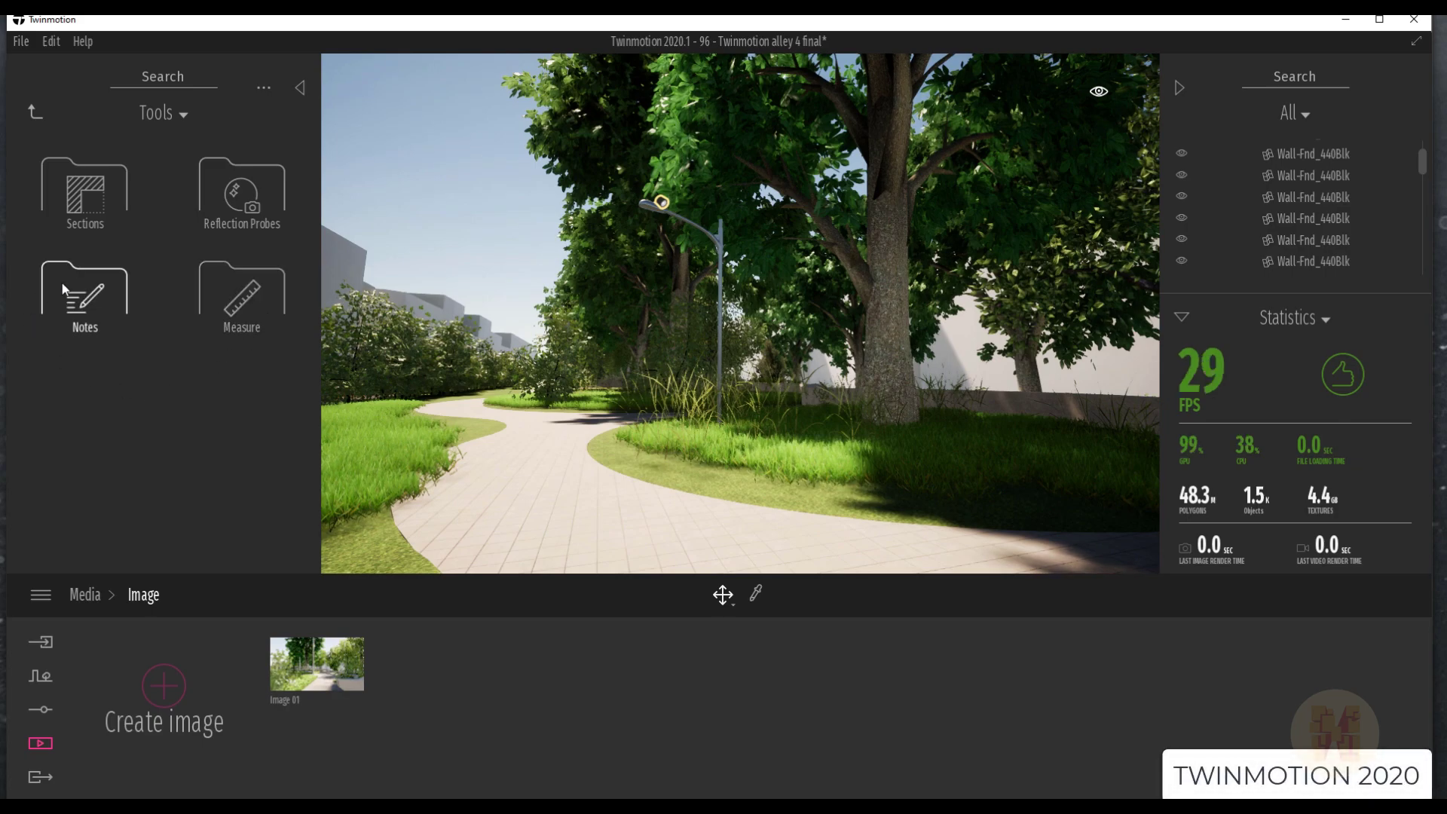
pyautogui.click(84, 290)
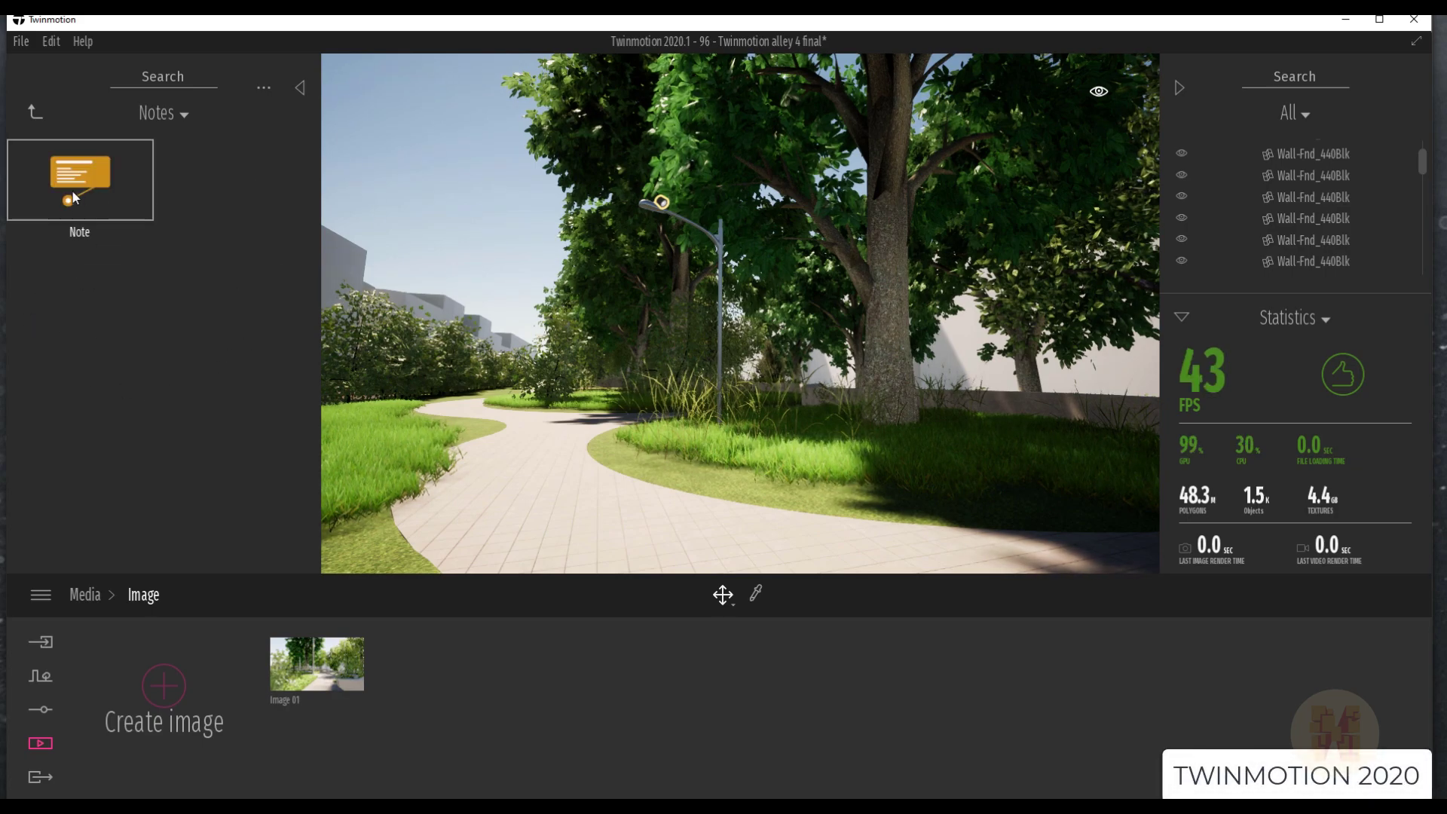
pyautogui.moveTo(73, 191); pyautogui.dragTo(555, 448)
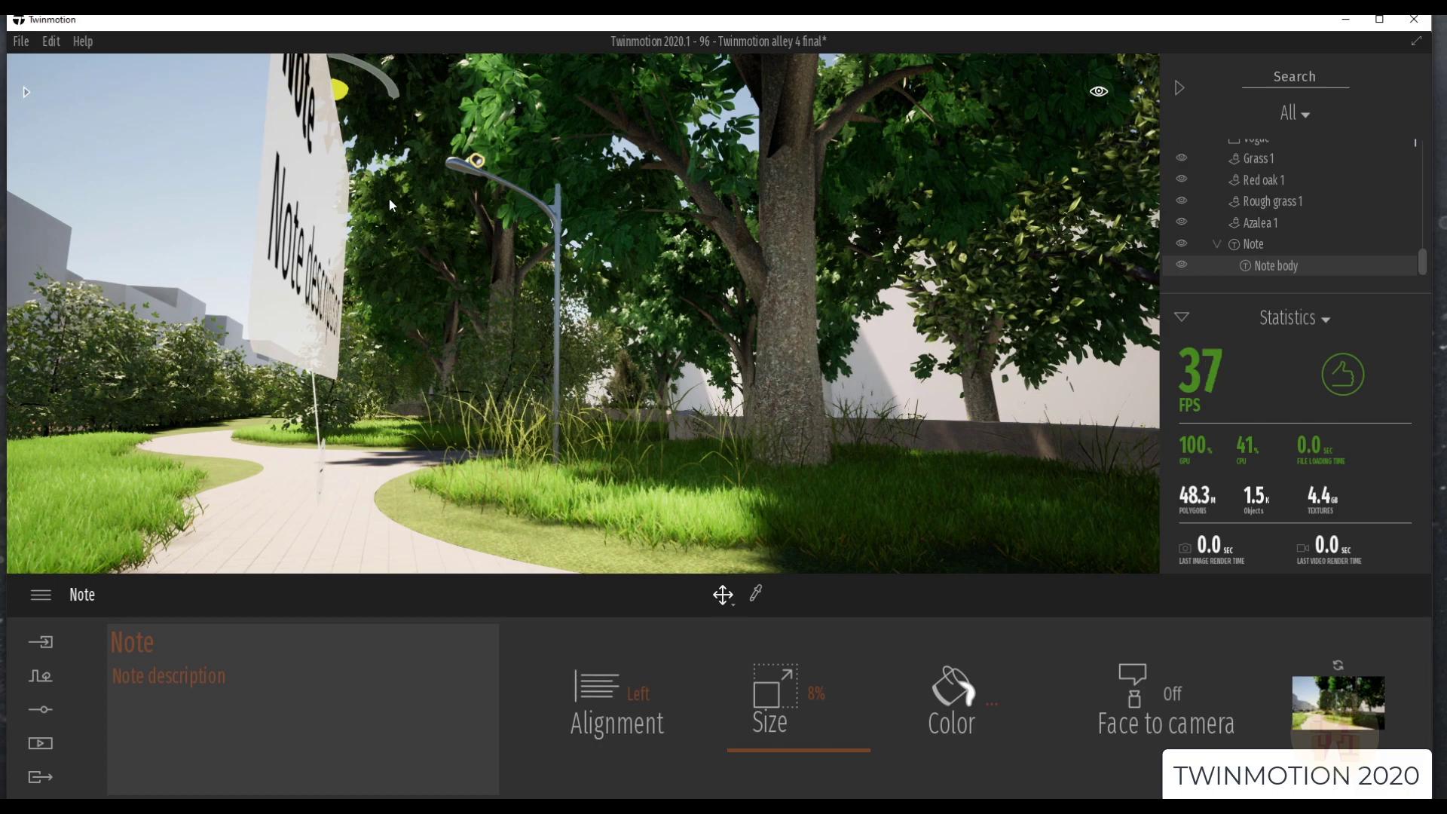
pyautogui.moveTo(369, 79); pyautogui.dragTo(409, 174)
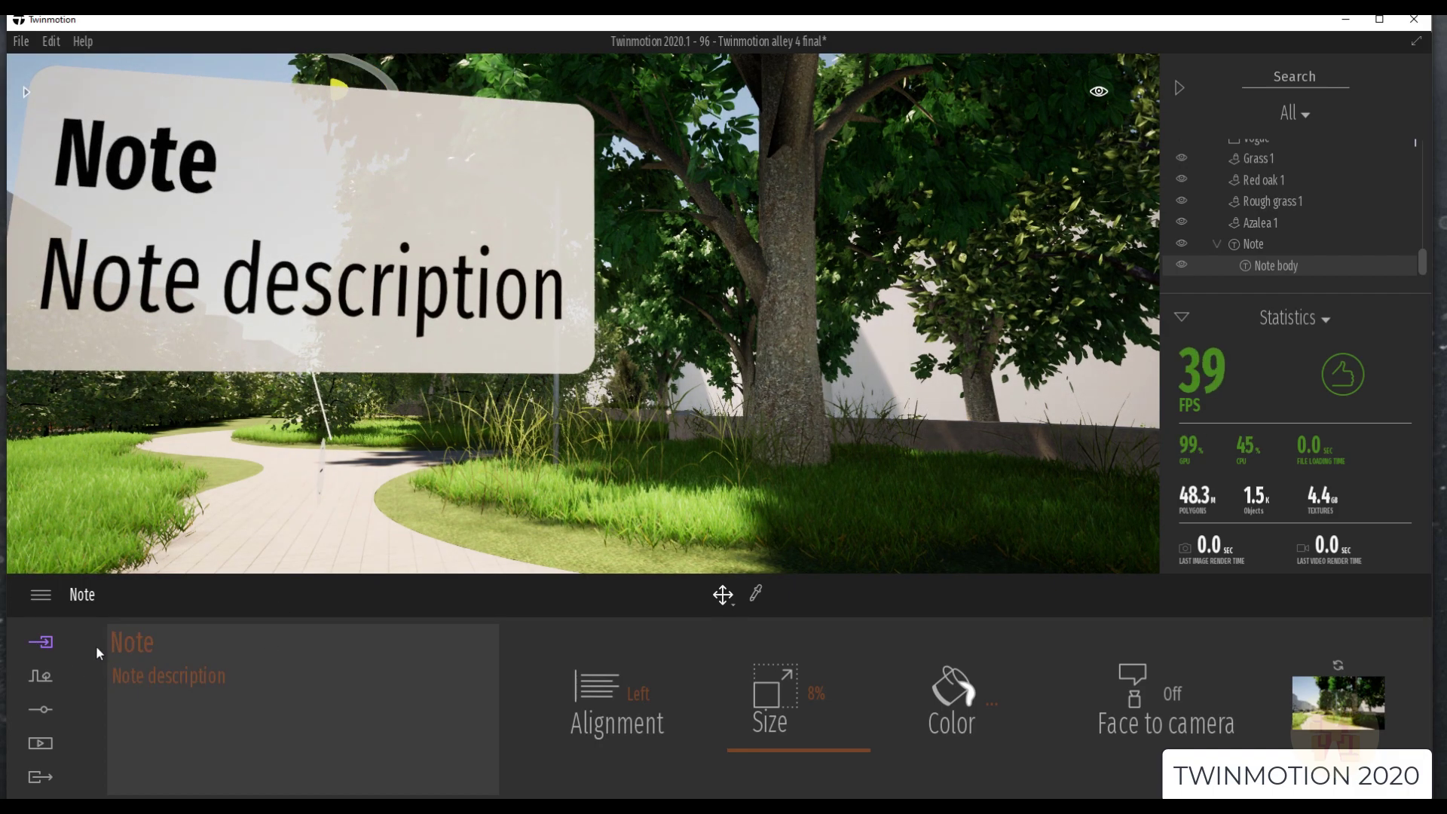
# Title the note "Hello" and change its description to "like for this video".
pyautogui.click(157, 643)
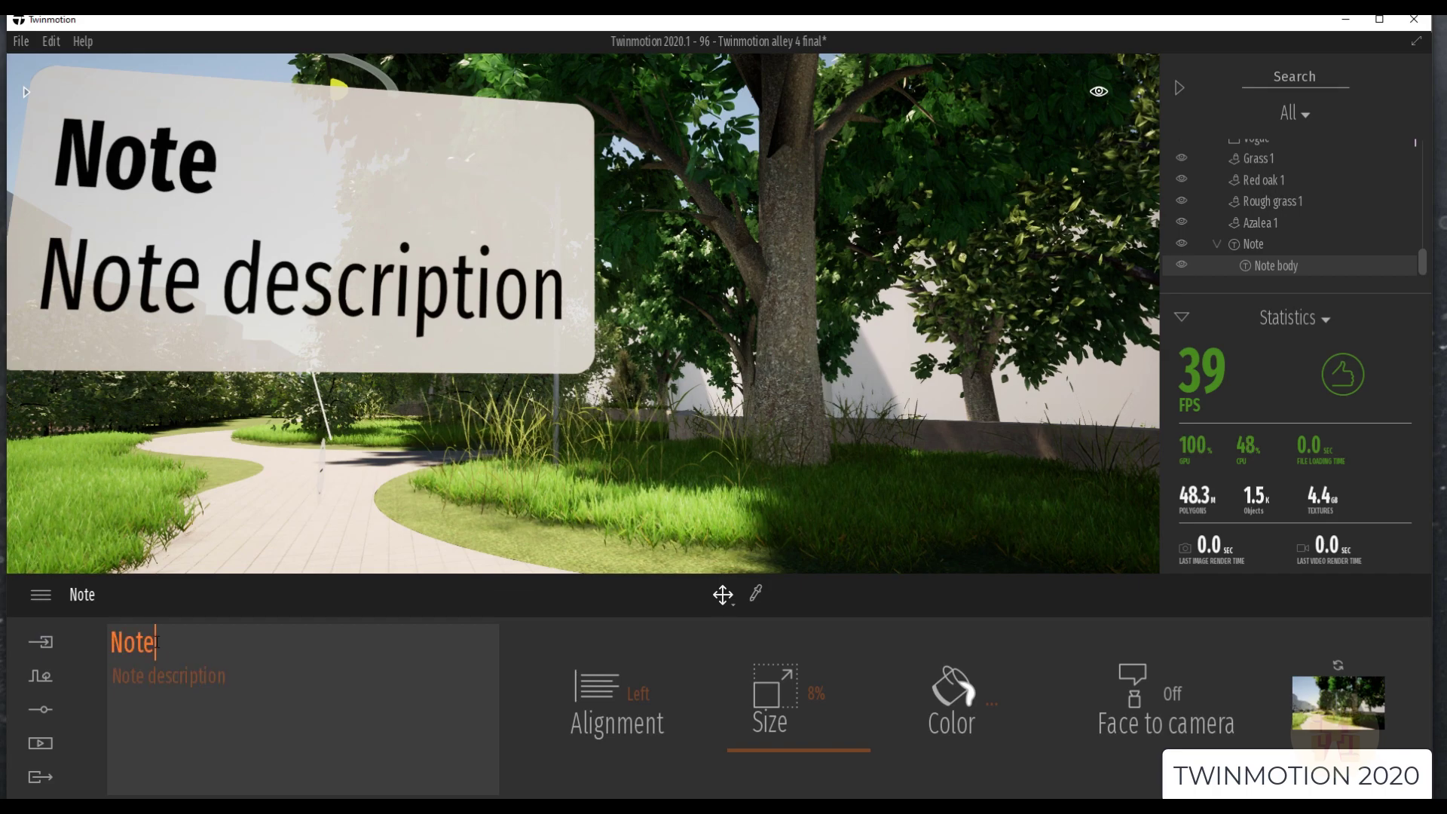
pyautogui.press('BackSpace')
pyautogui.press('BackSpace')
pyautogui.press('BackSpace')
pyautogui.press('BackSpace')
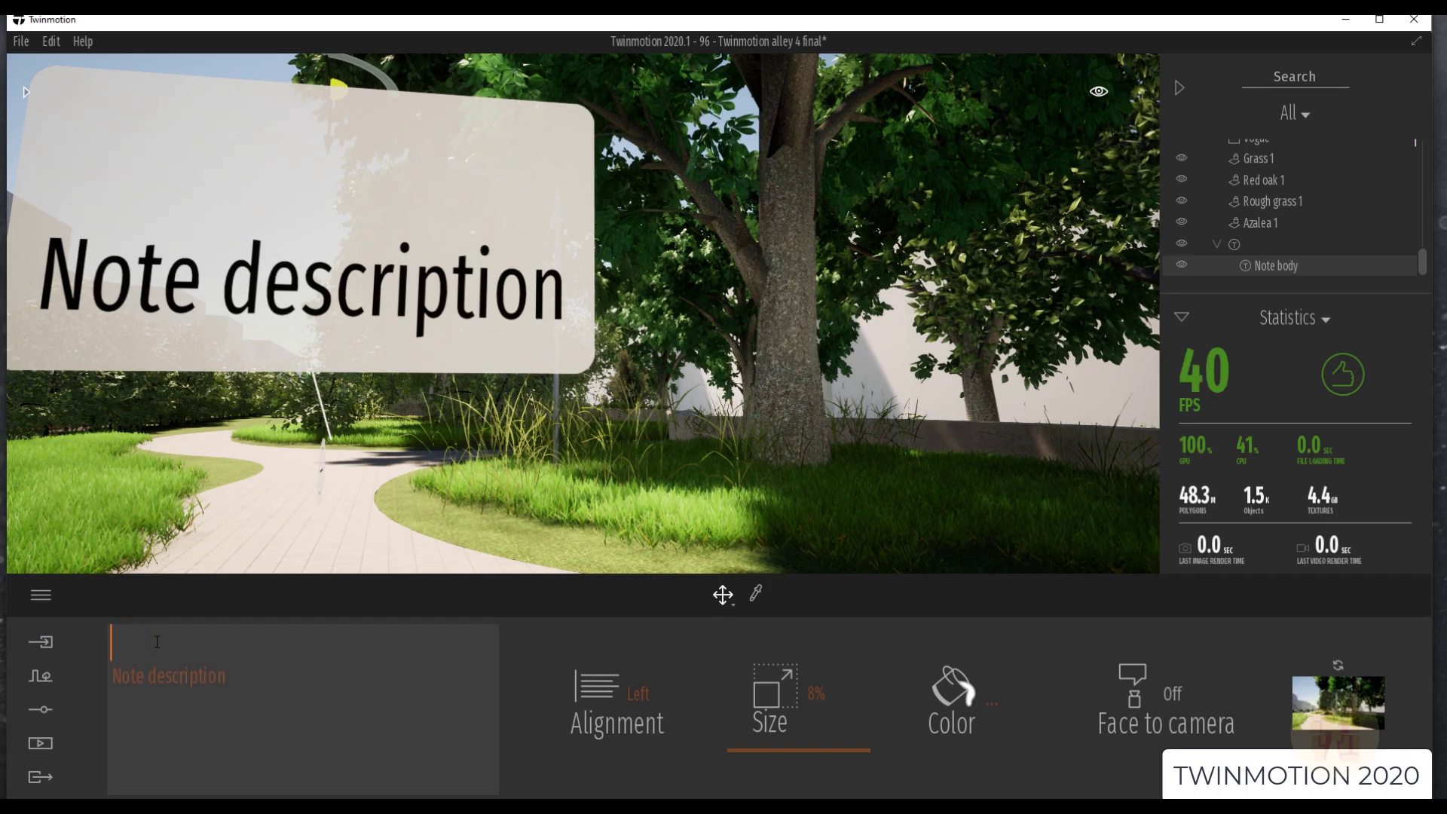
pyautogui.write('Helo')
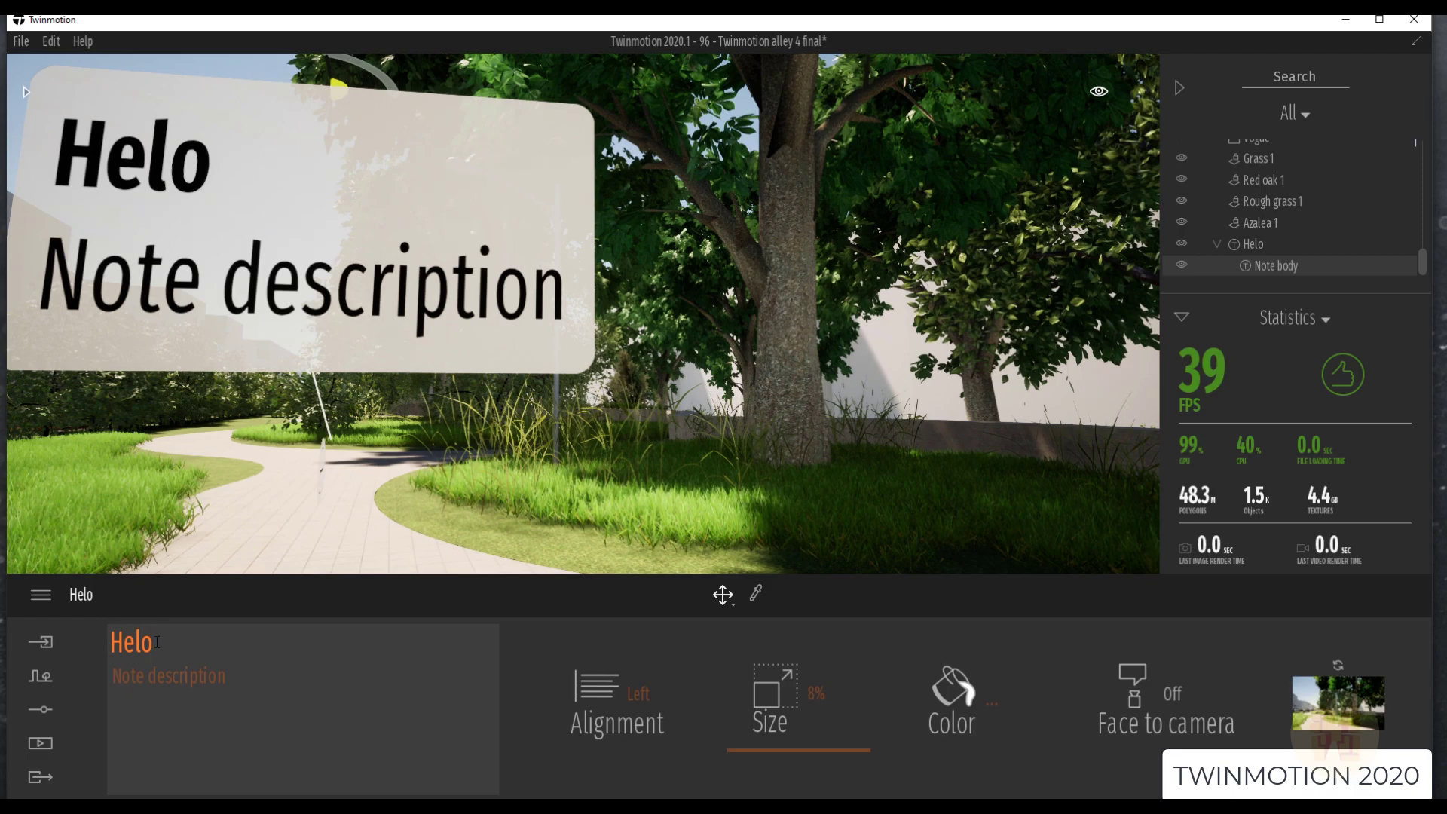
pyautogui.press('BackSpace')
pyautogui.write('ki')
pyautogui.press('BackSpace')
pyautogui.press('BackSpace')
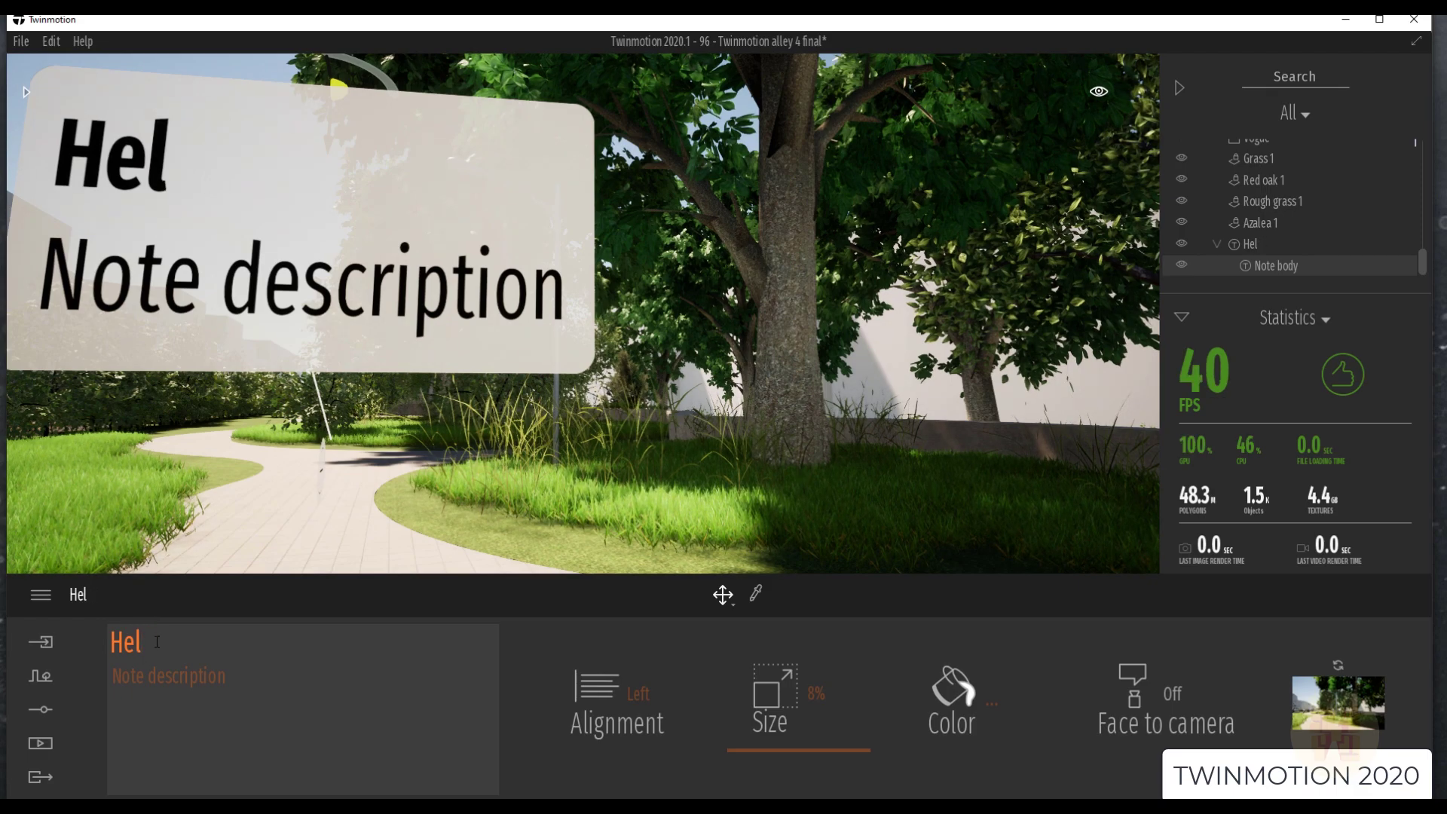
pyautogui.write('lo')
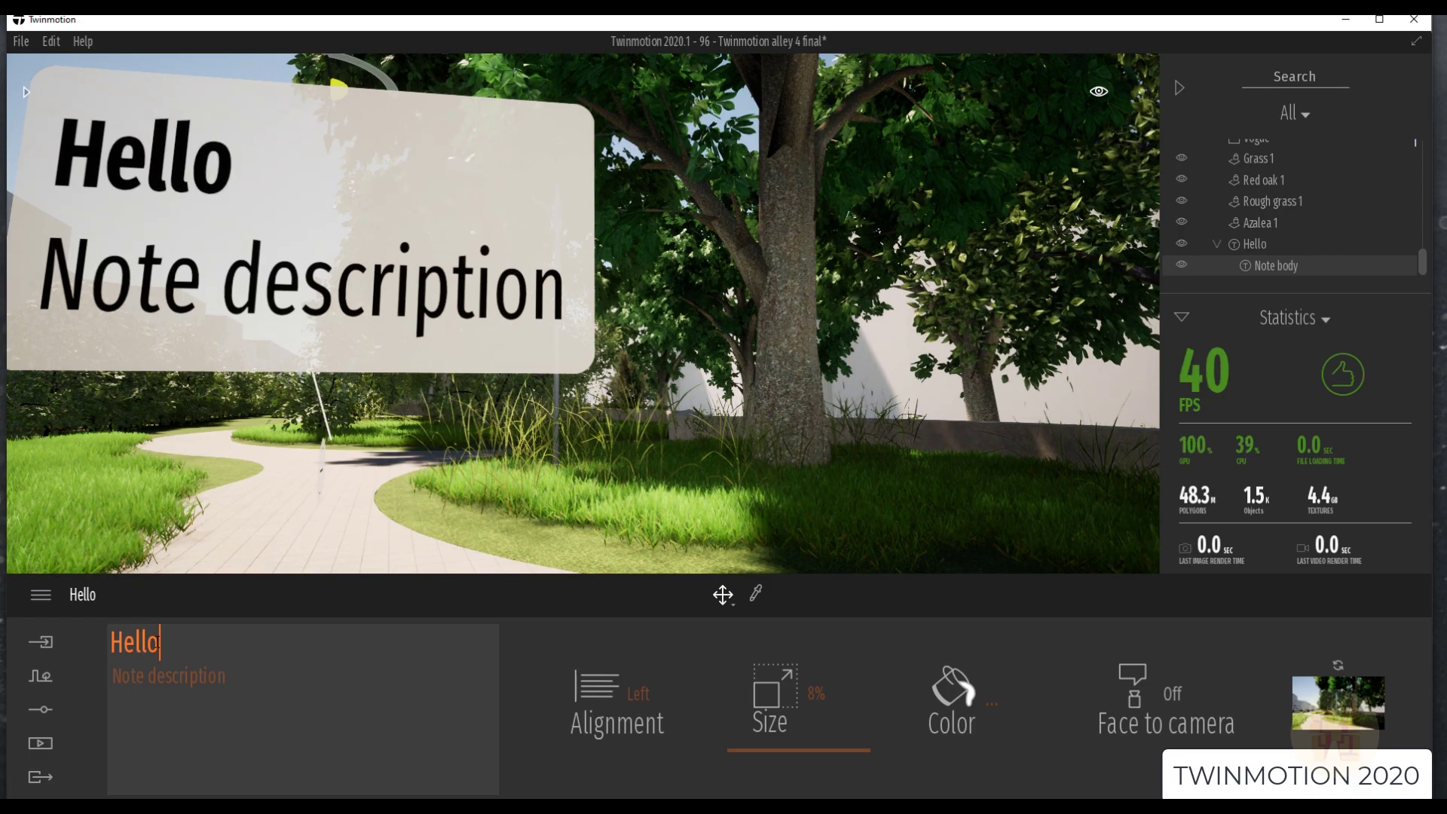
pyautogui.press('Tab')
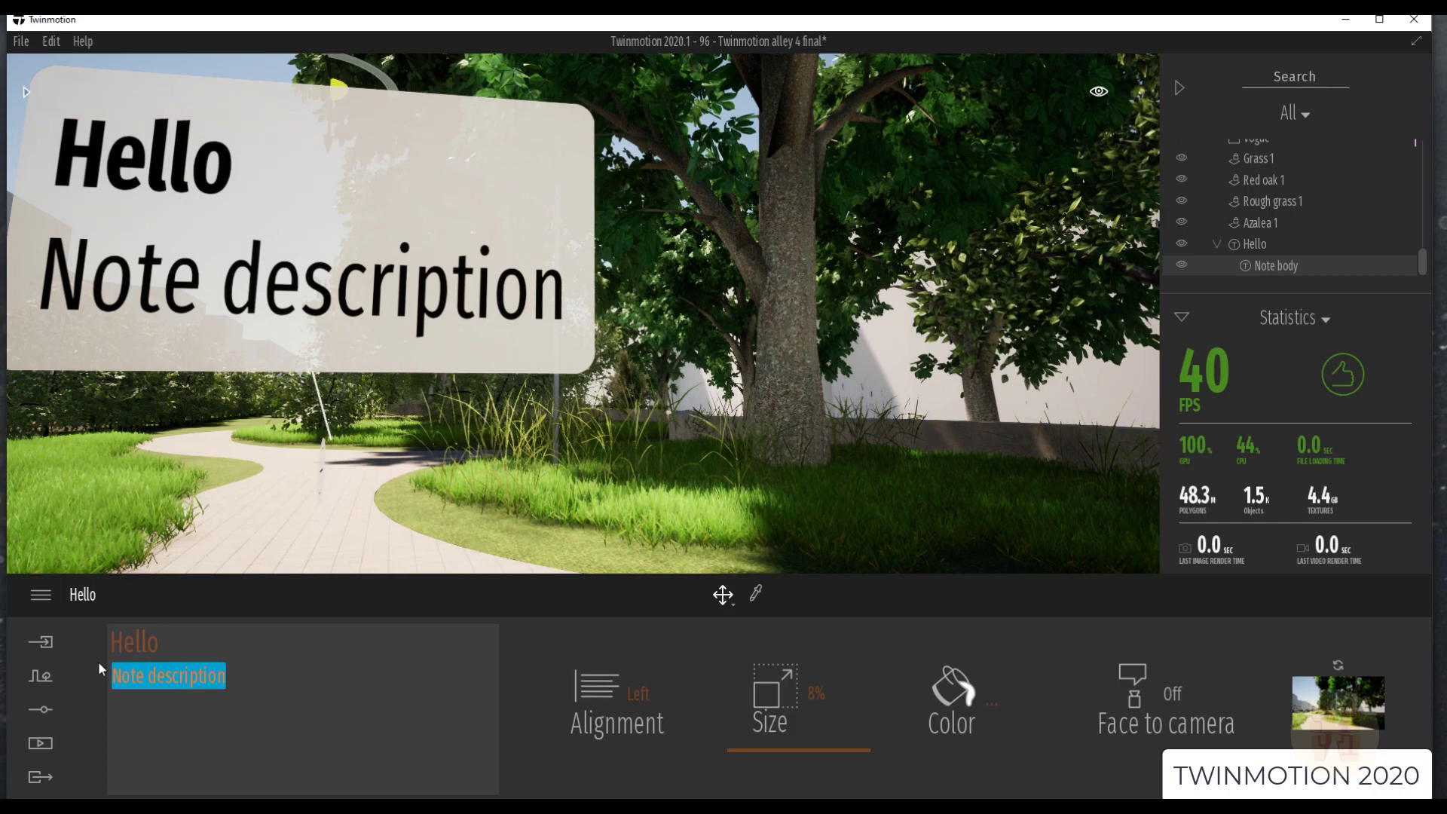
pyautogui.write('like')
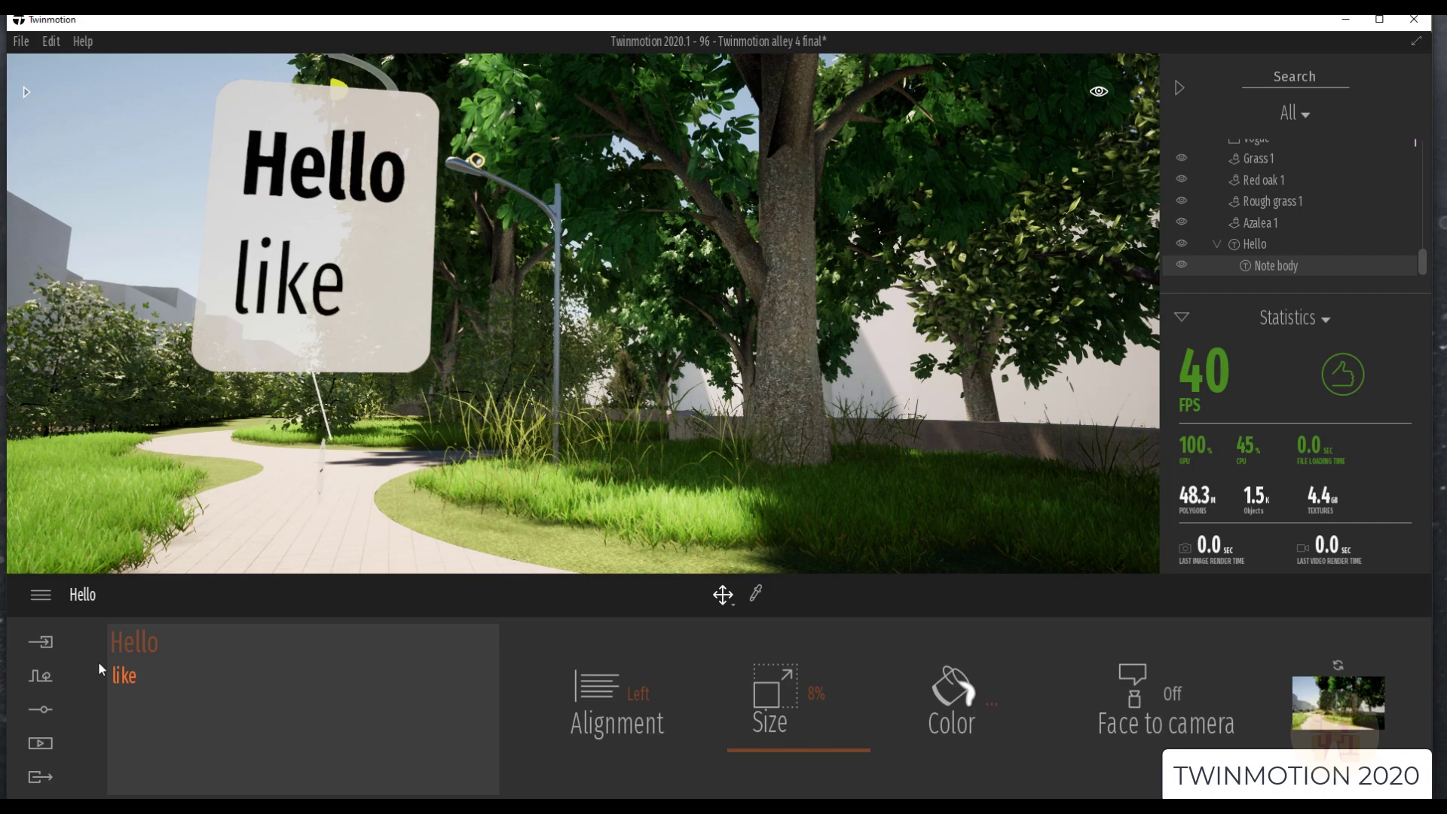
pyautogui.write(' for ')
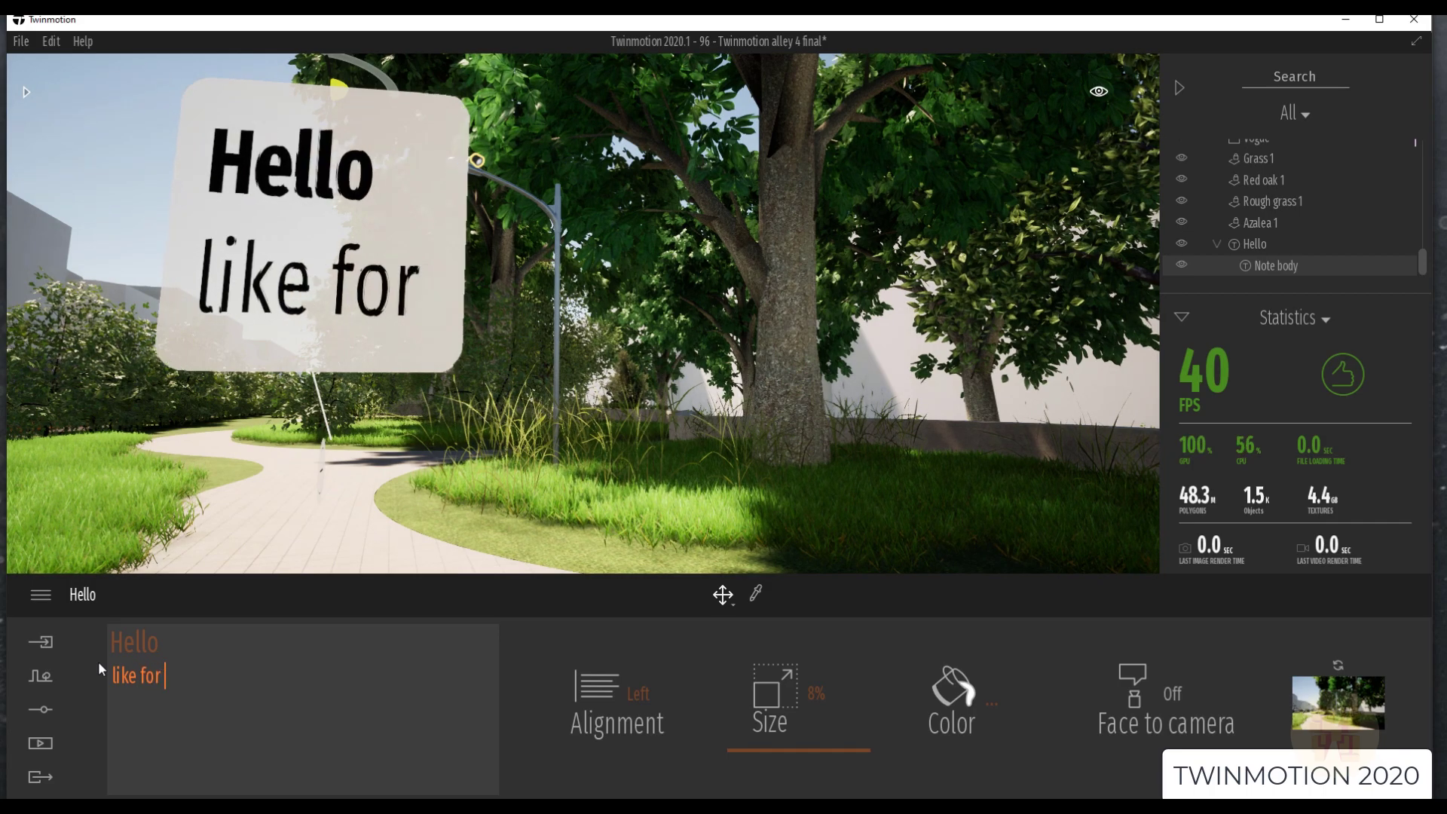
pyautogui.write('this video')
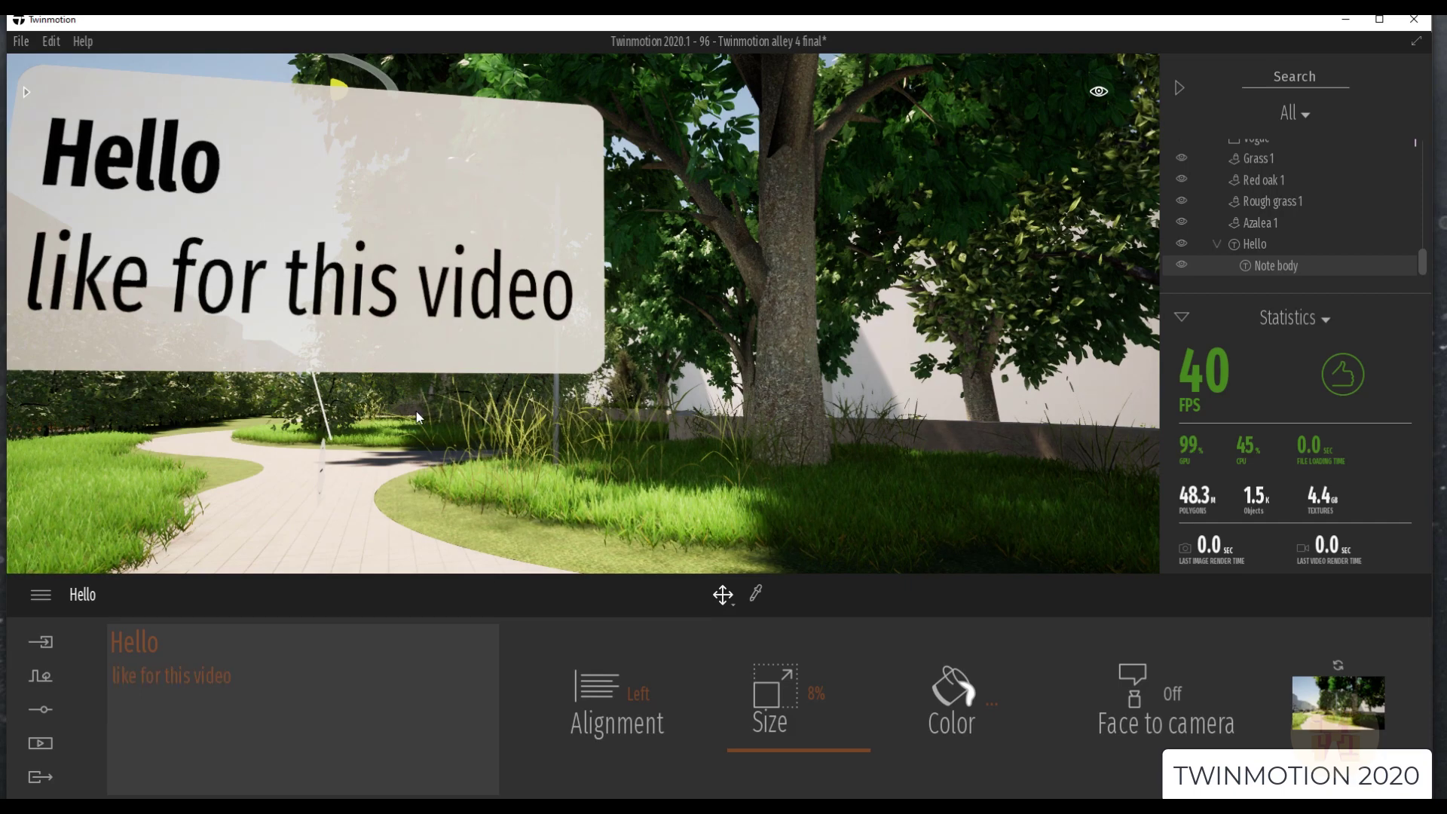
pyautogui.click(365, 418)
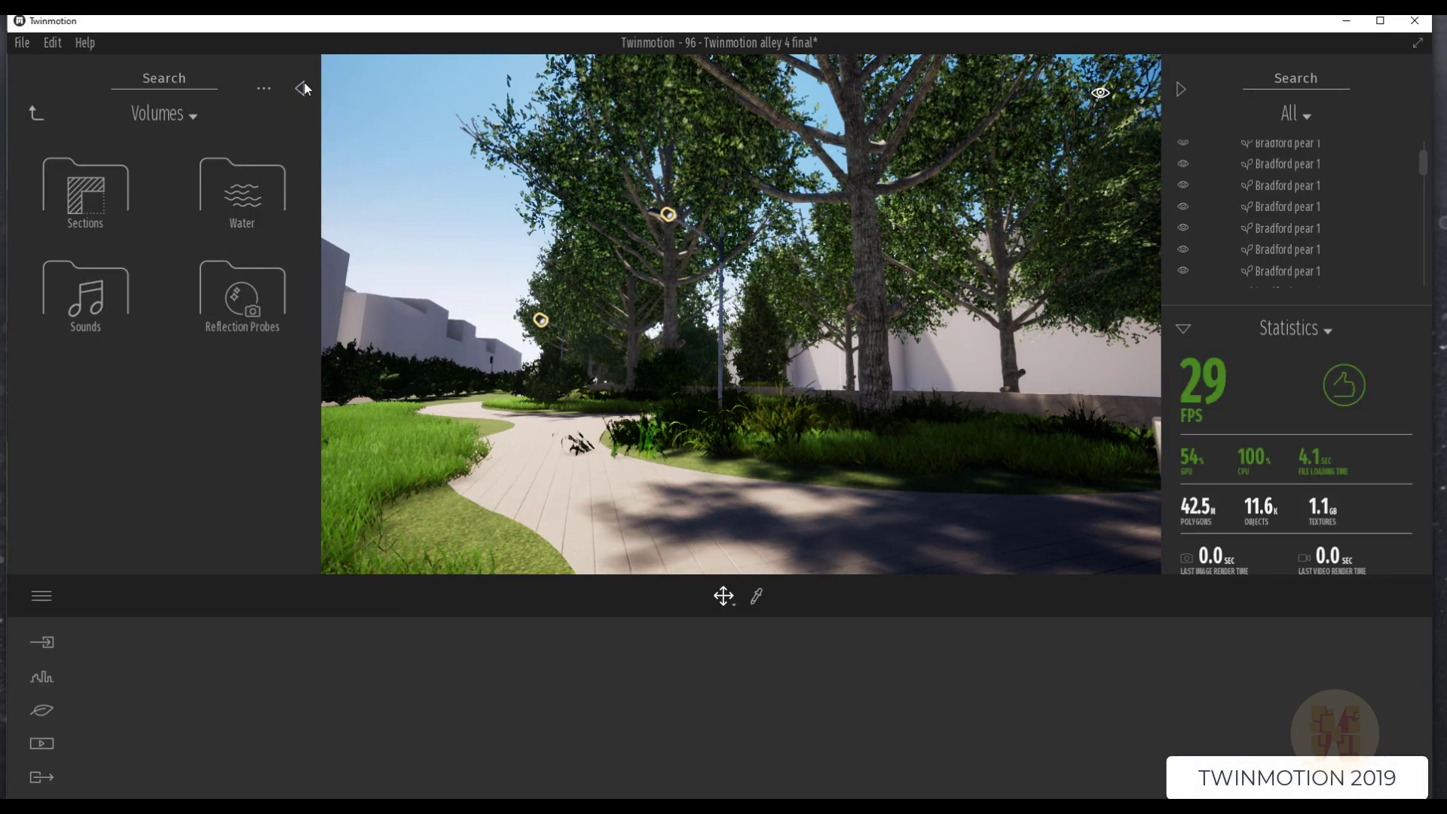
# Hide the library in Twinmotion 2019 and set the scene's day time to 23:58.
pyautogui.click(300, 89)
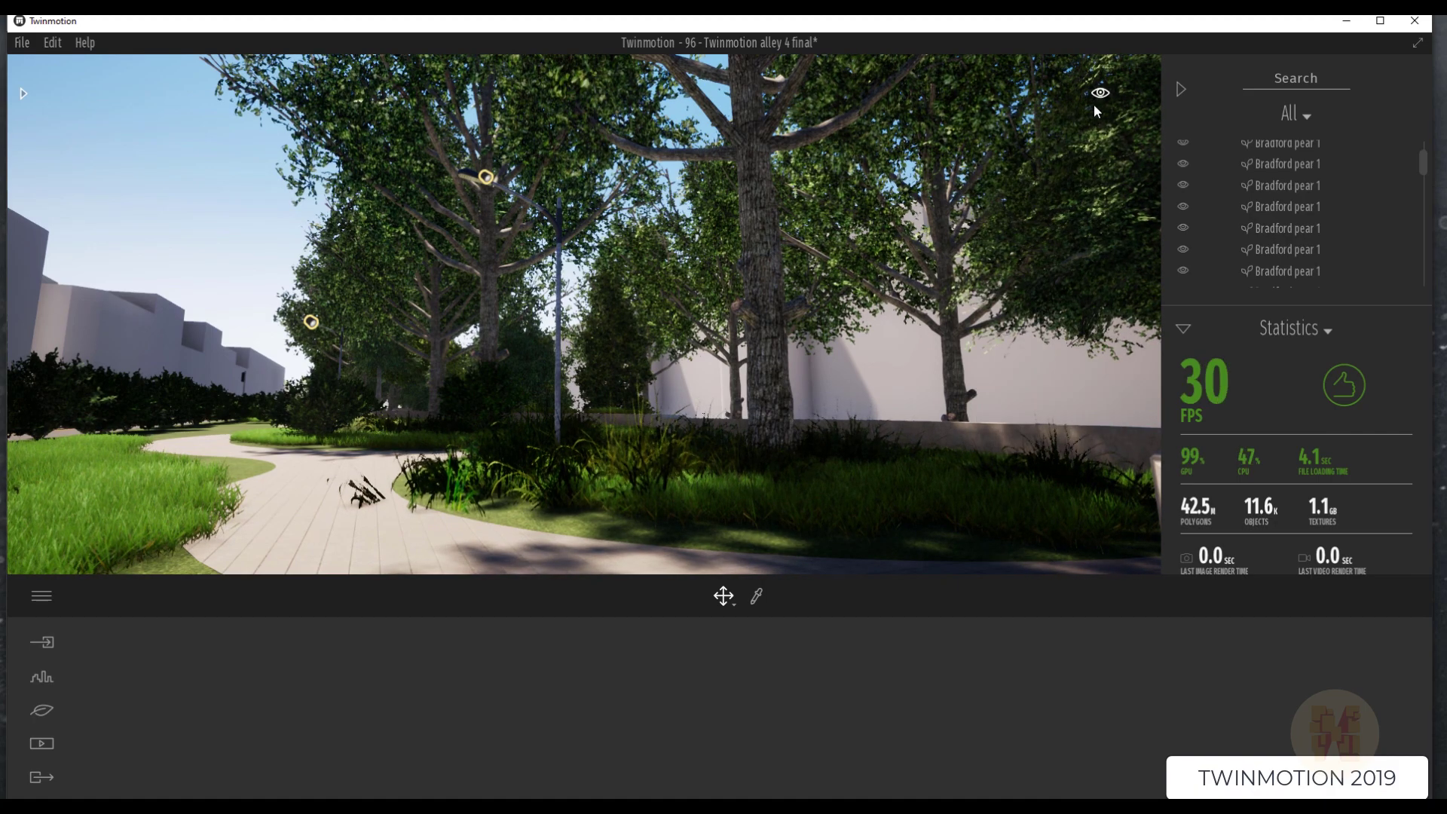
pyautogui.moveTo(1100, 94)
pyautogui.moveTo(1044, 287); pyautogui.dragTo(1018, 478)
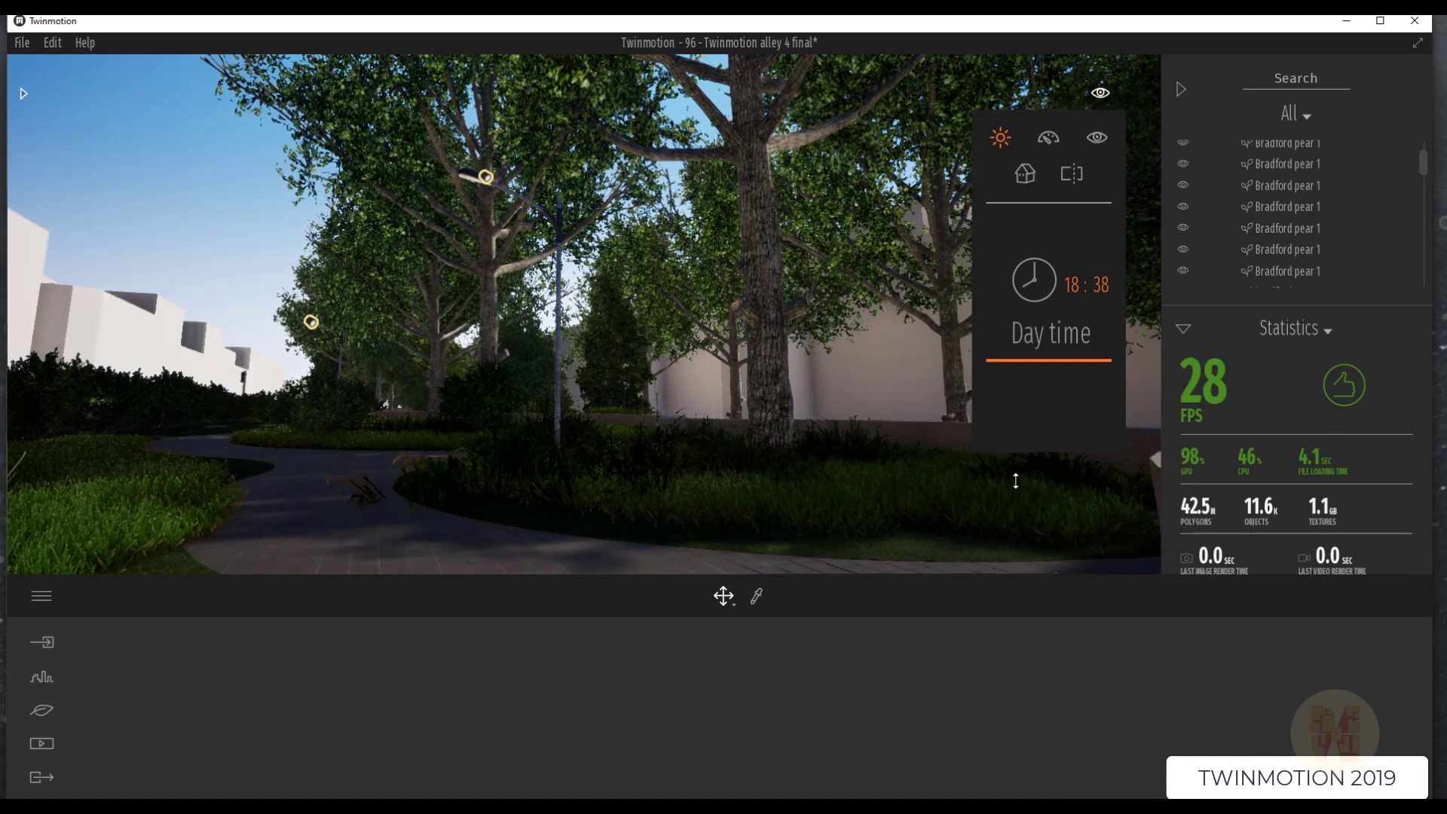
pyautogui.moveTo(1100, 93)
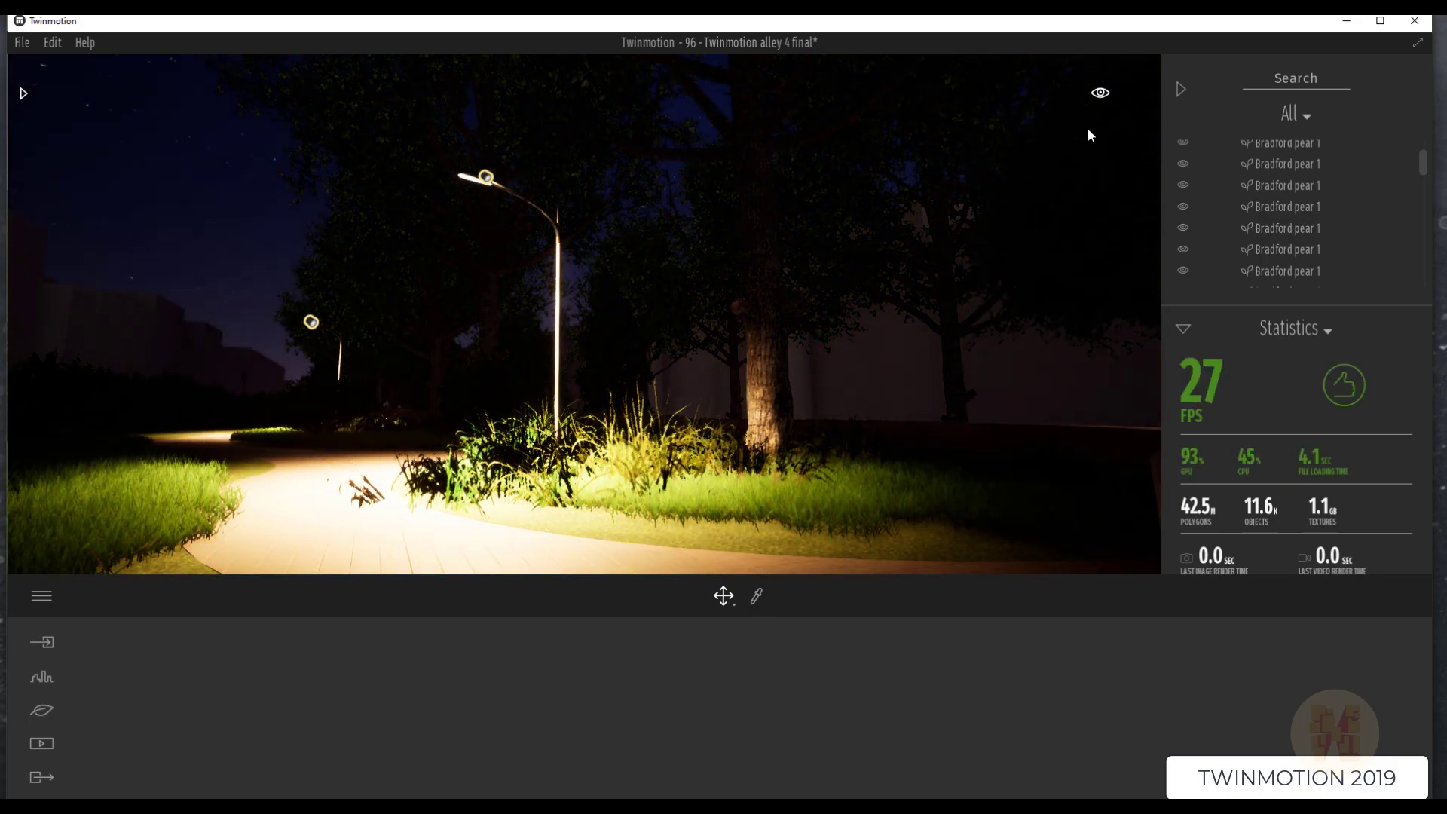
pyautogui.click(1099, 285)
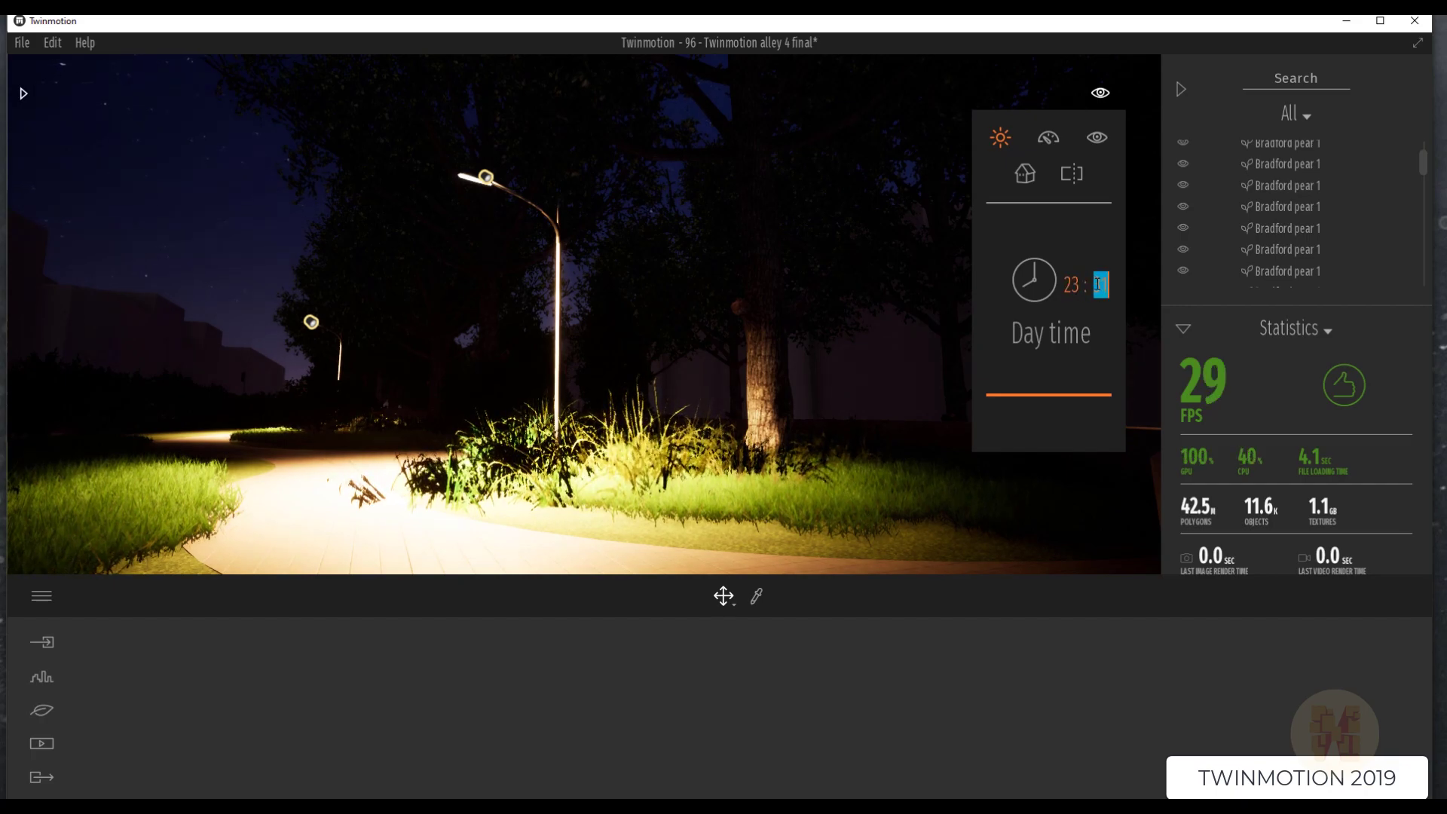
pyautogui.write('58')
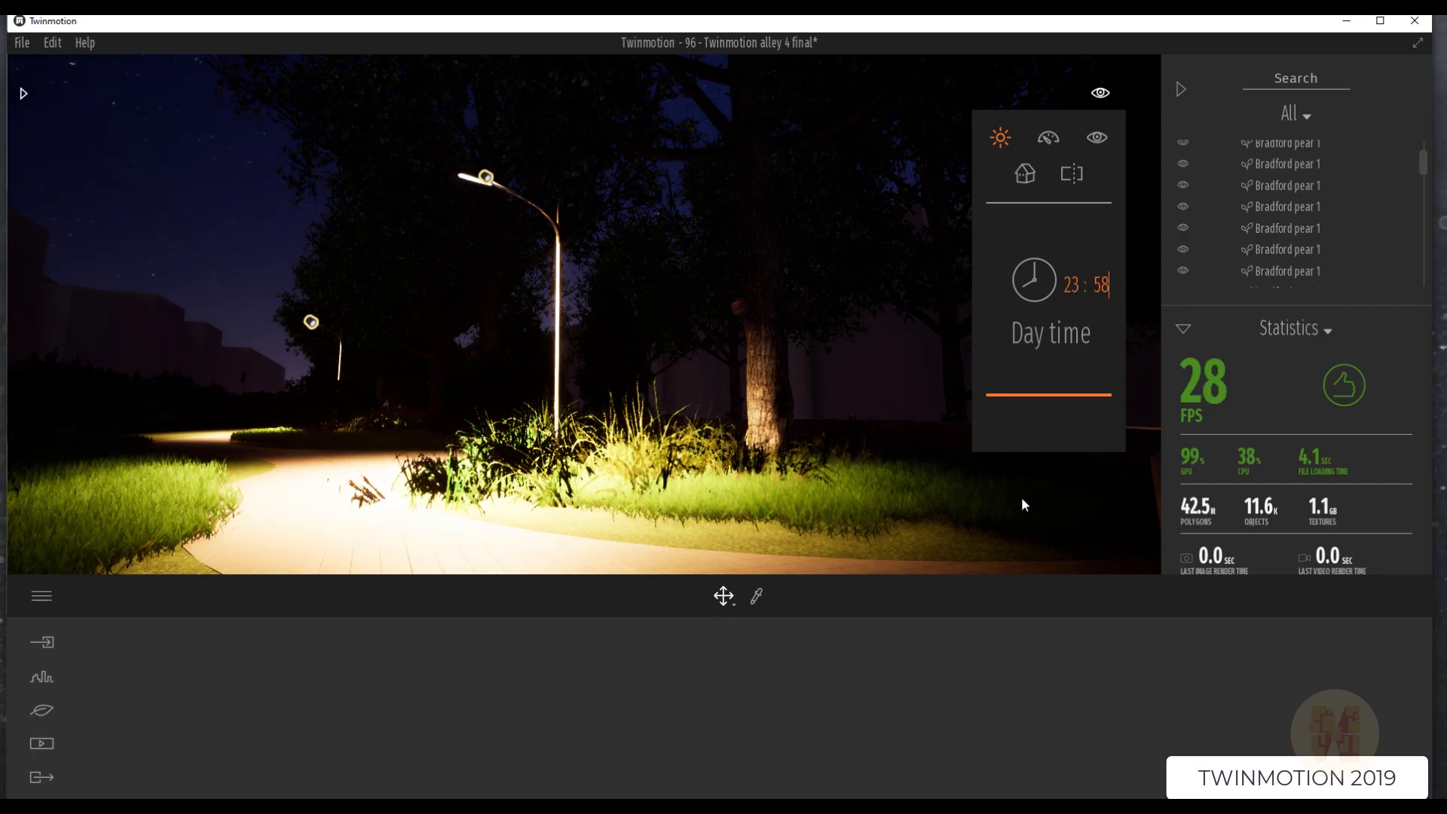
pyautogui.click(1024, 505)
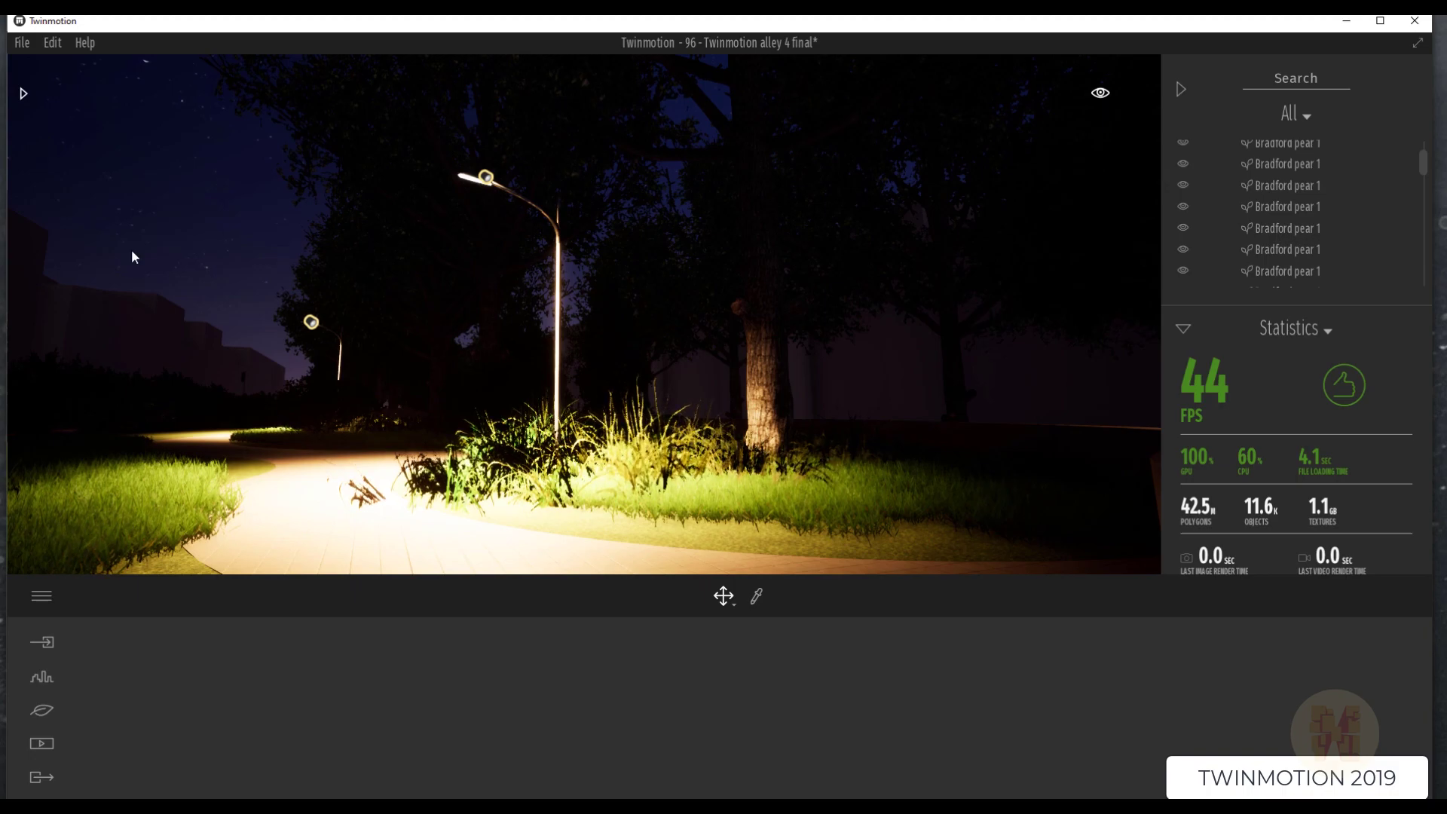
# Check the graphics quality preset in Twinmotion 2019's preferences, leaving the settings as they are.
pyautogui.click(52, 42)
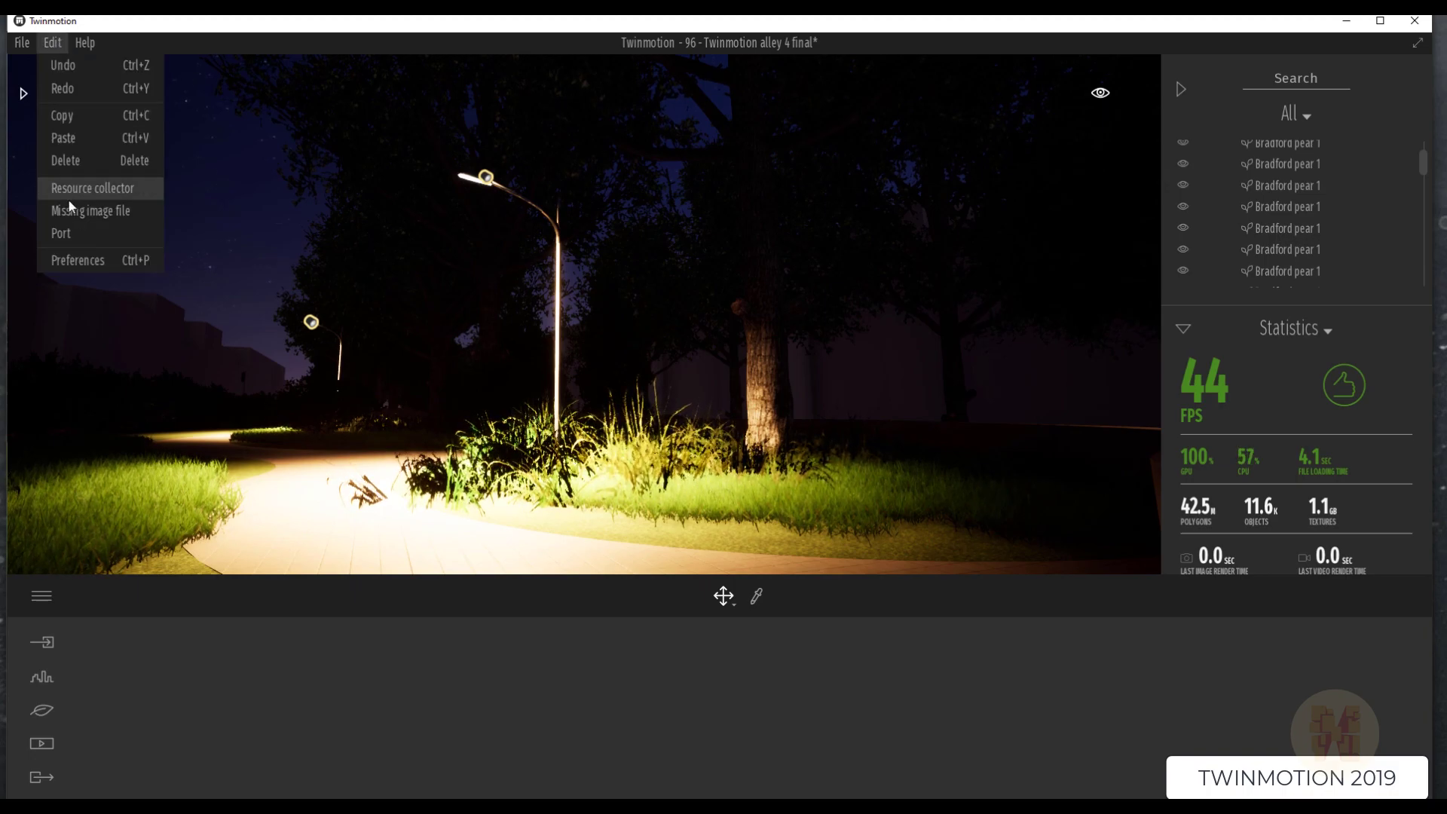
pyautogui.click(80, 262)
pyautogui.click(144, 362)
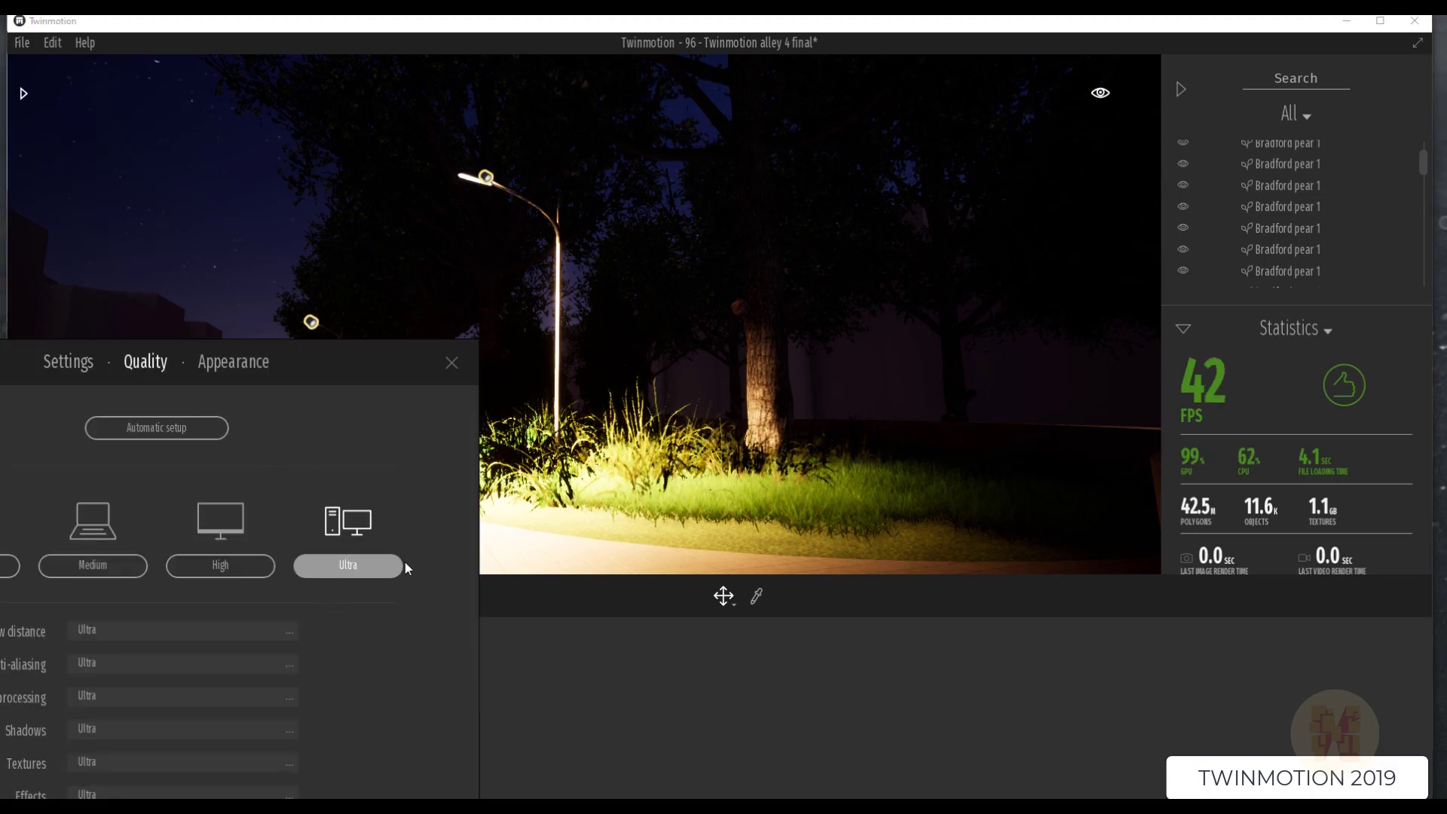
pyautogui.click(451, 363)
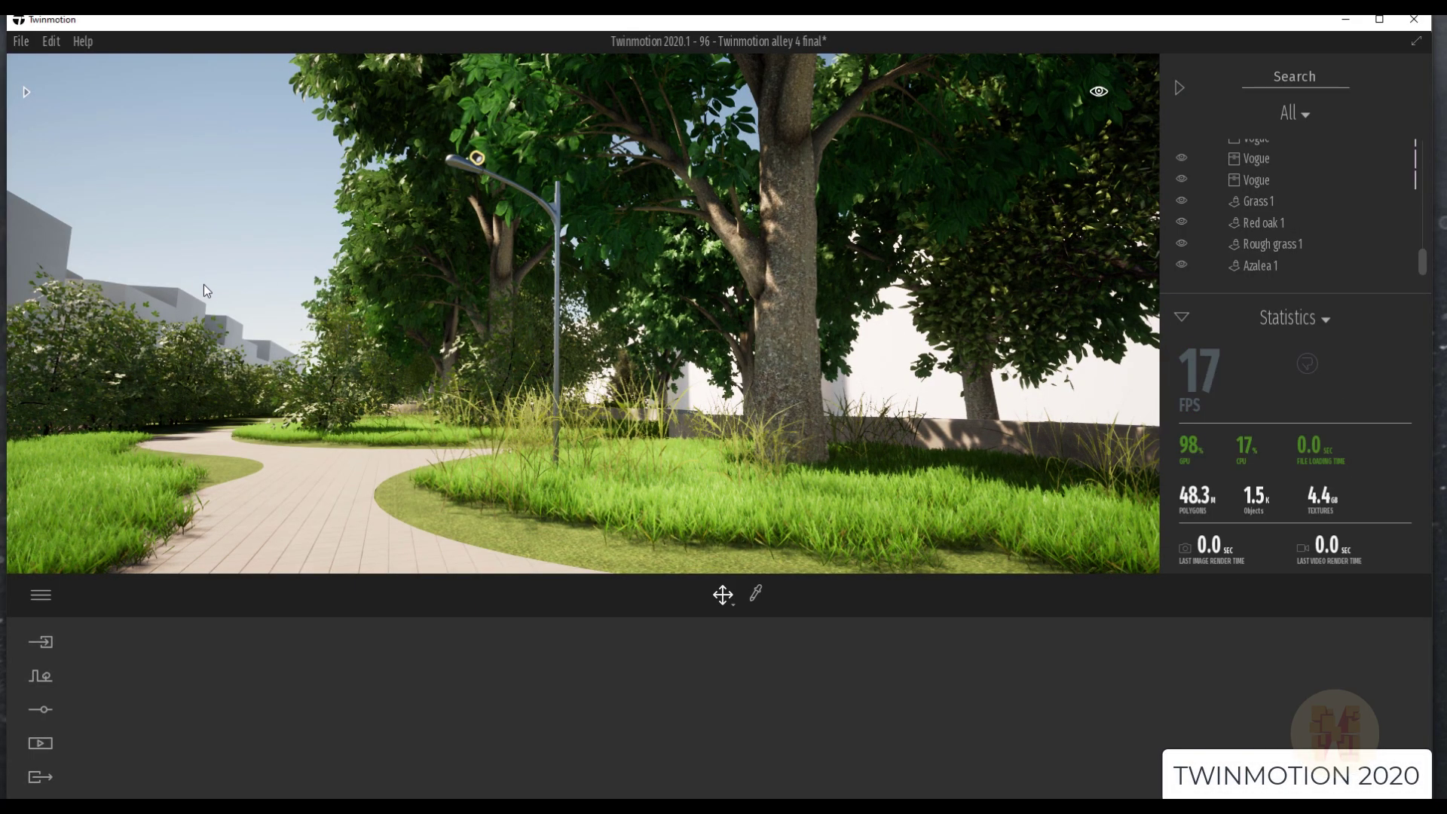
# Switch to Twinmotion 2020 and advance the scene's day time toward night.
pyautogui.moveTo(1100, 92)
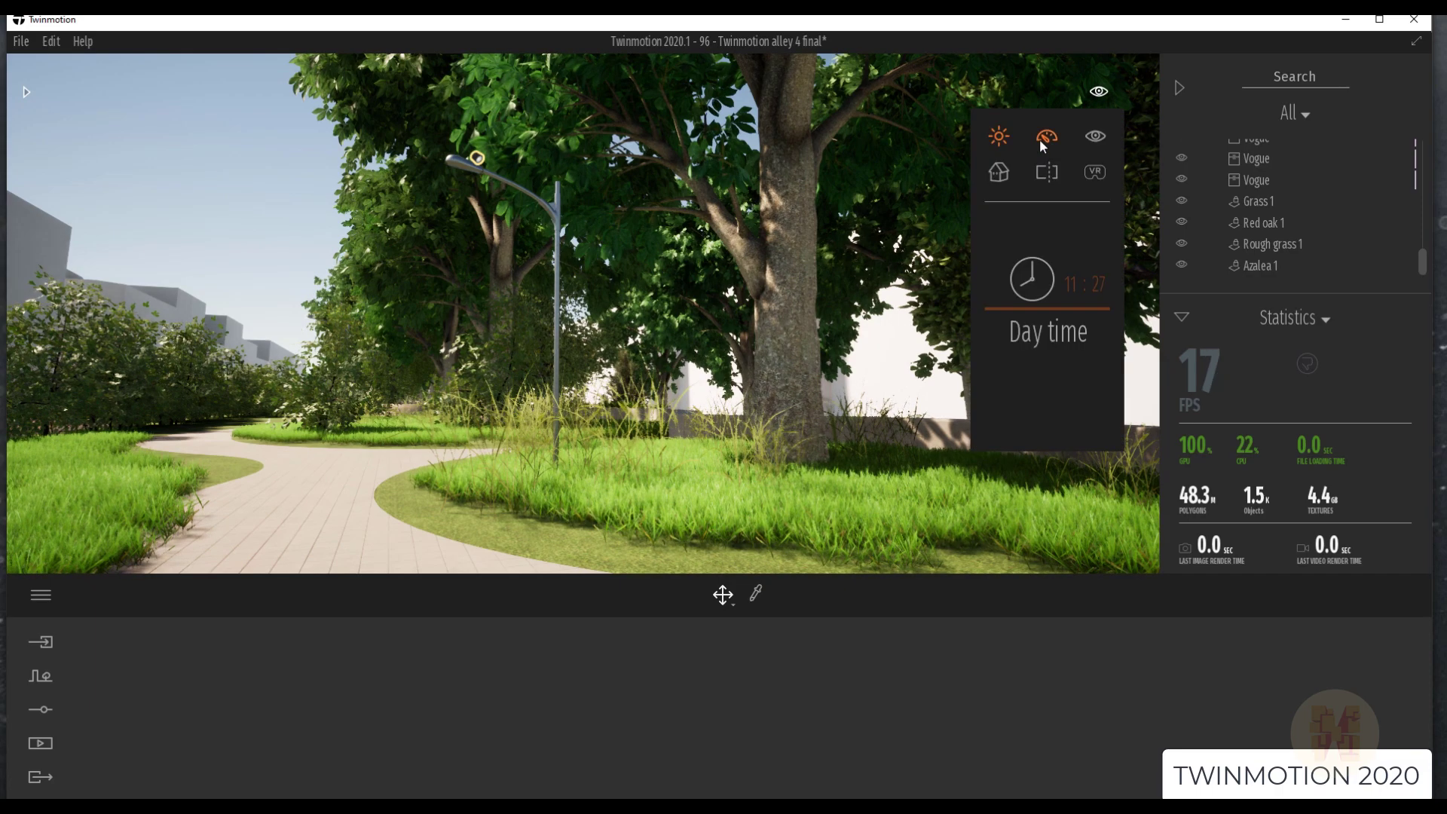
pyautogui.moveTo(1065, 304); pyautogui.dragTo(1058, 439)
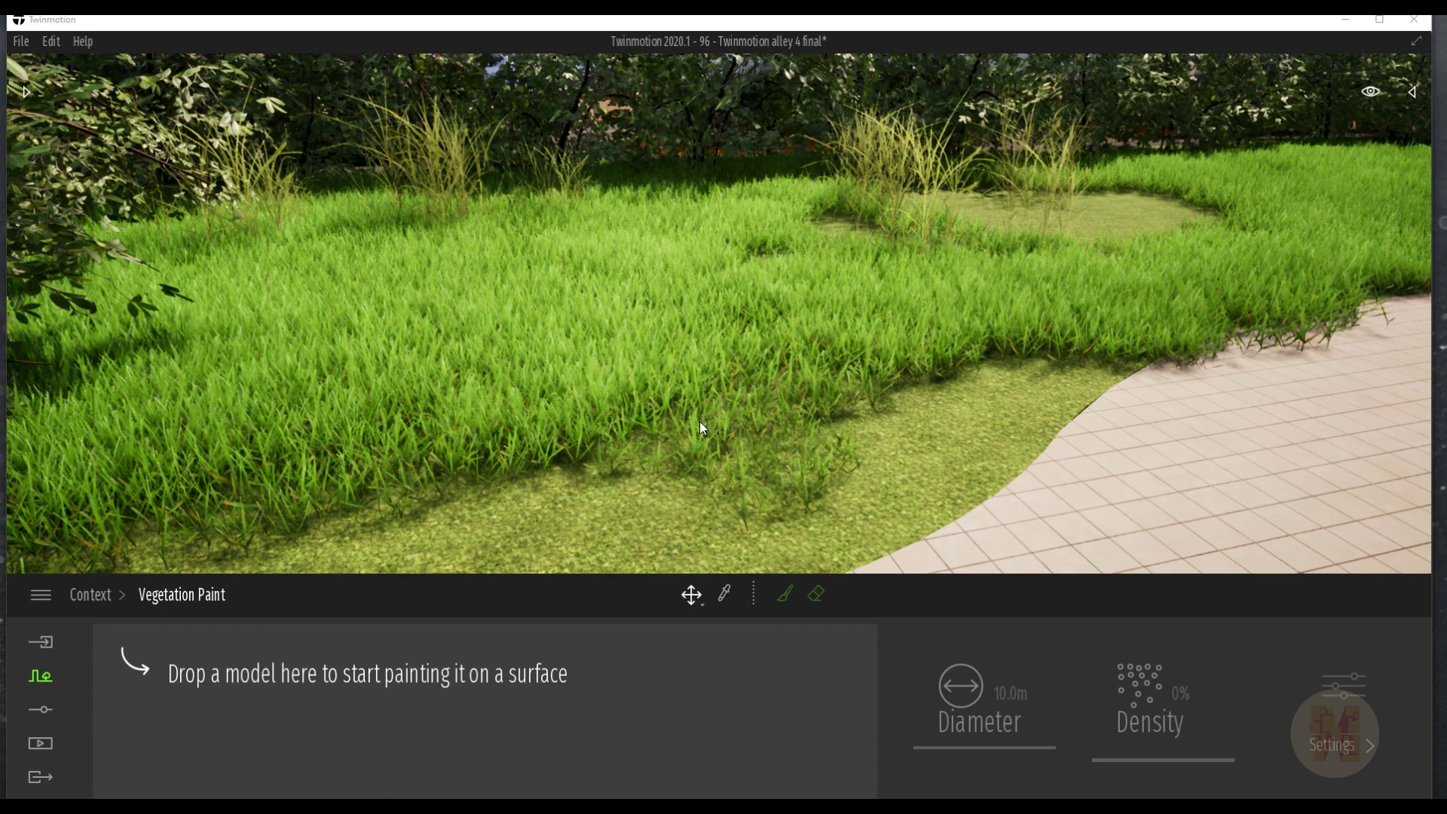
# Select the painted grass beside the paved path and examine its uncovered edges.
pyautogui.click(435, 398)
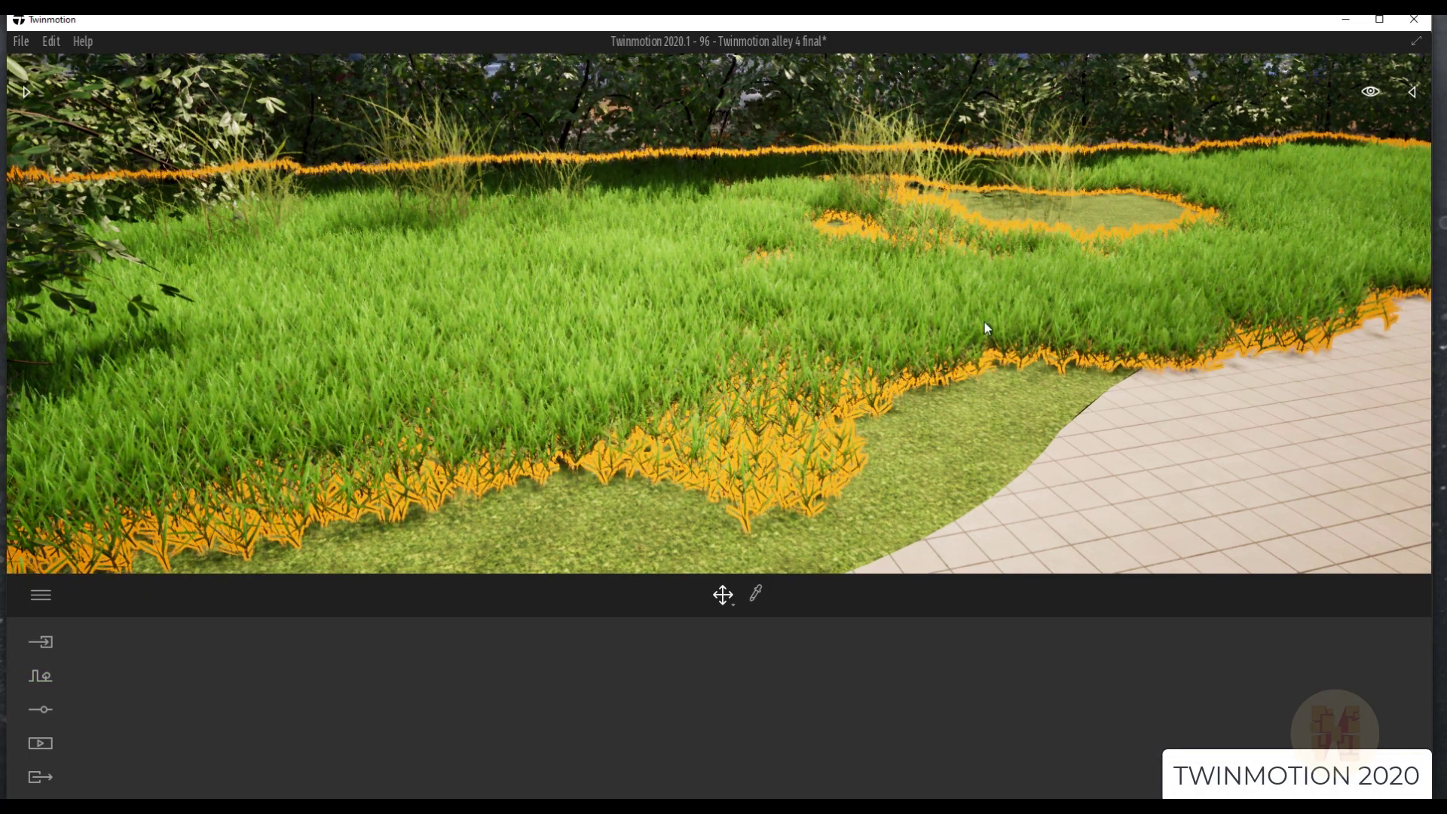
pyautogui.moveTo(770, 324); pyautogui.dragTo(903, 288, button='right')
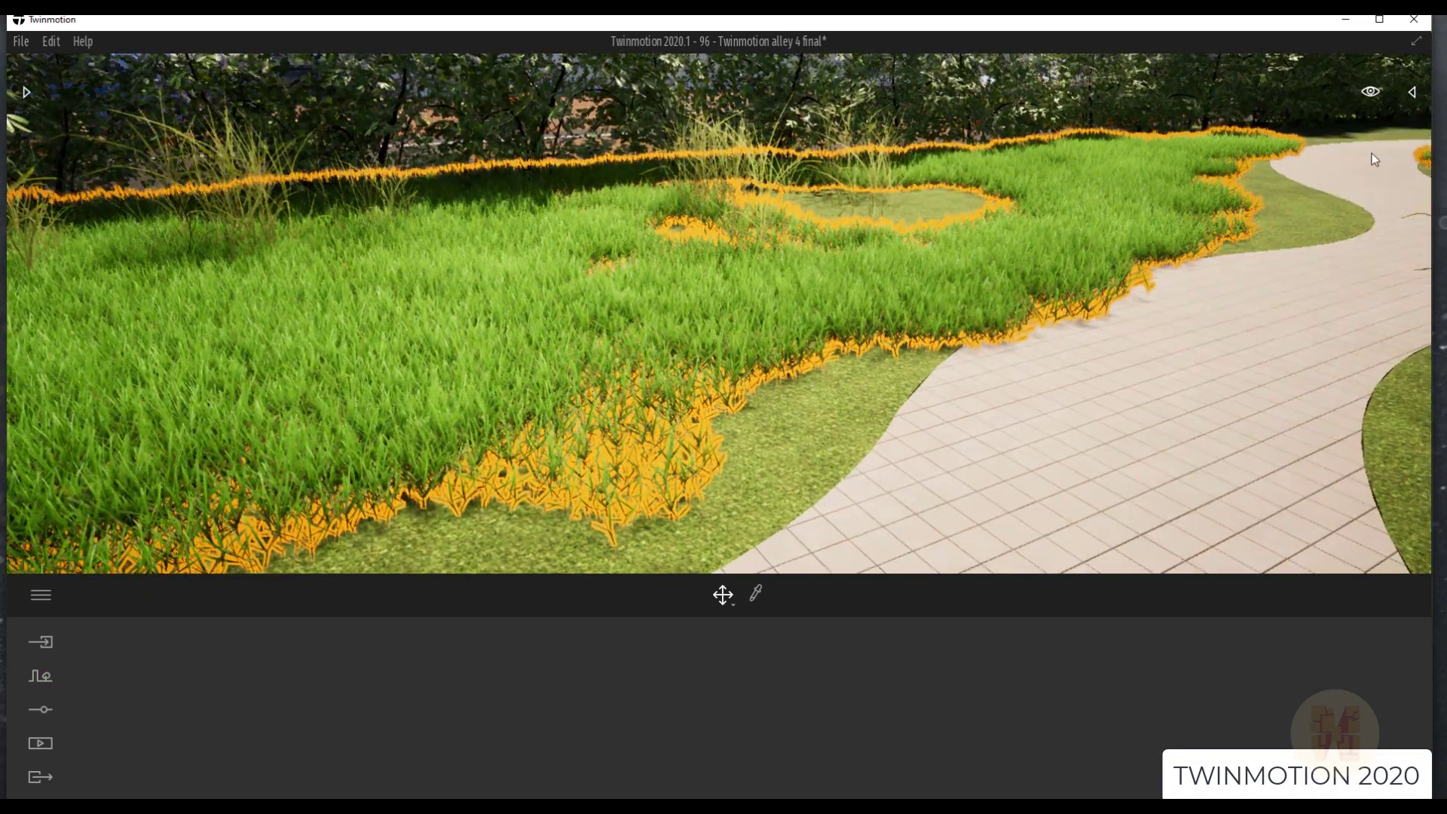
pyautogui.moveTo(845, 357); pyautogui.dragTo(567, 263, button='right')
pyautogui.press('s')
pyautogui.press('w')
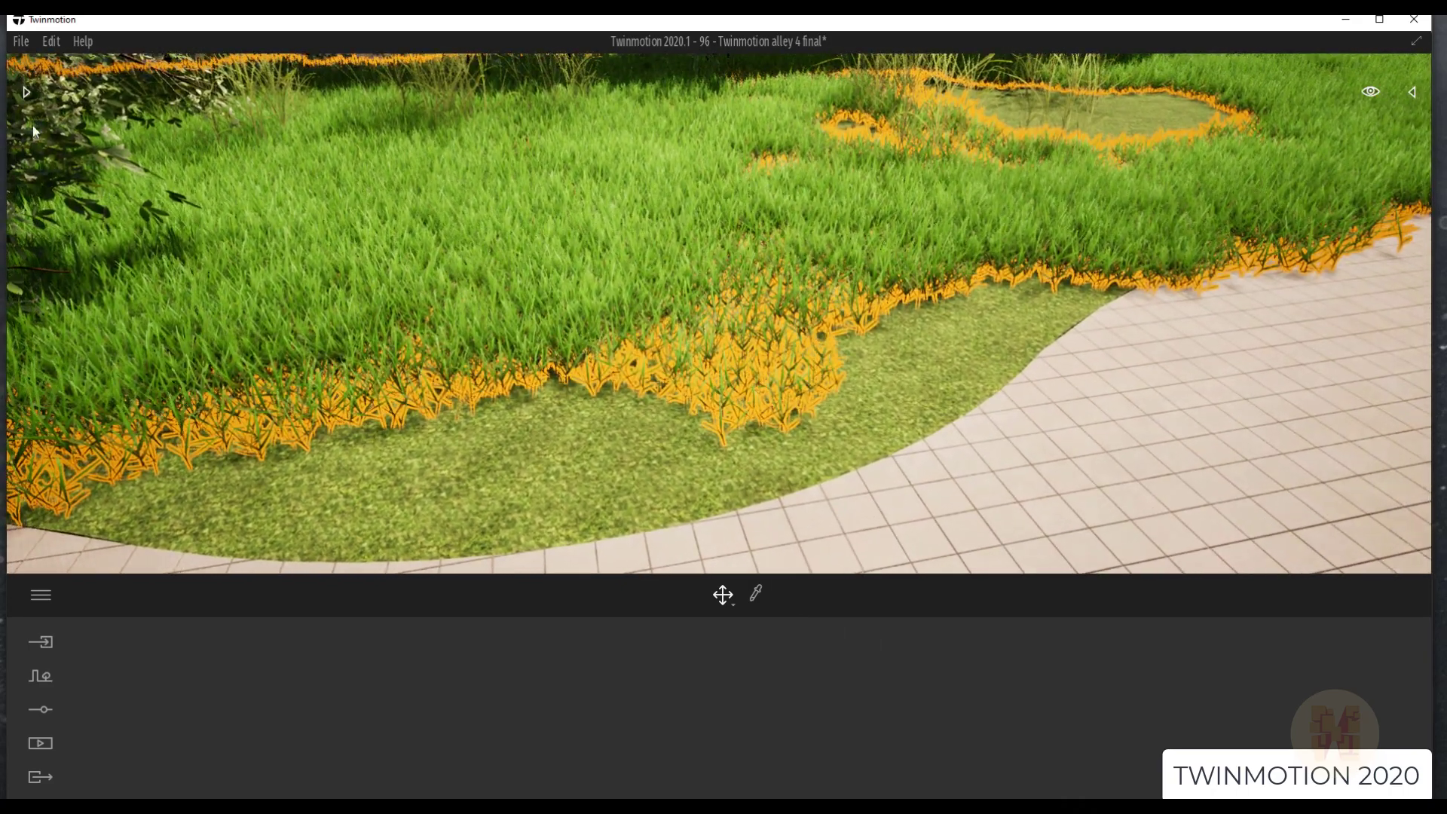
# Scatter Dry Grass 01 over the bare lawn surface beside the path with Vegetation scatter.
pyautogui.click(45, 683)
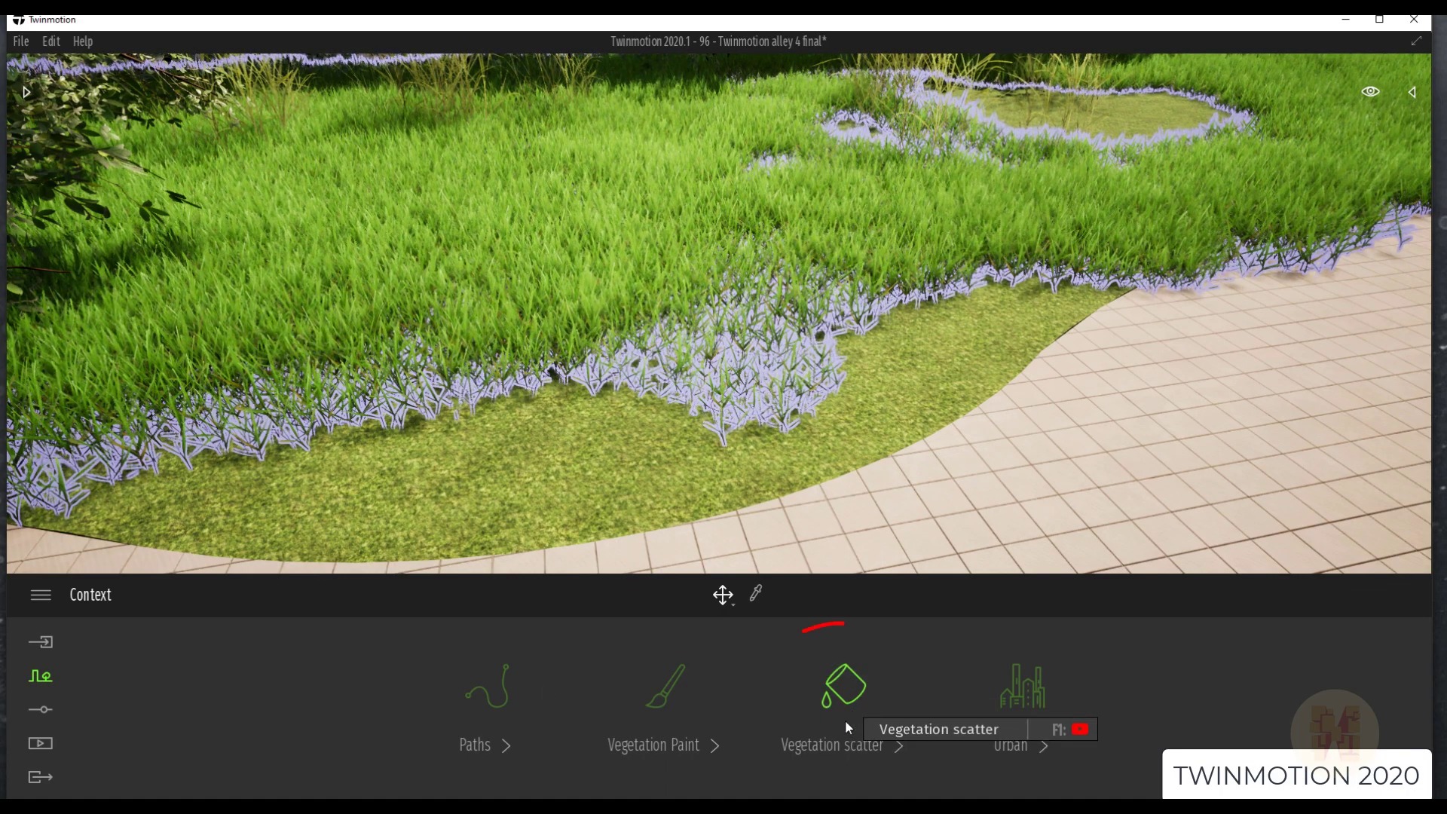
pyautogui.click(848, 690)
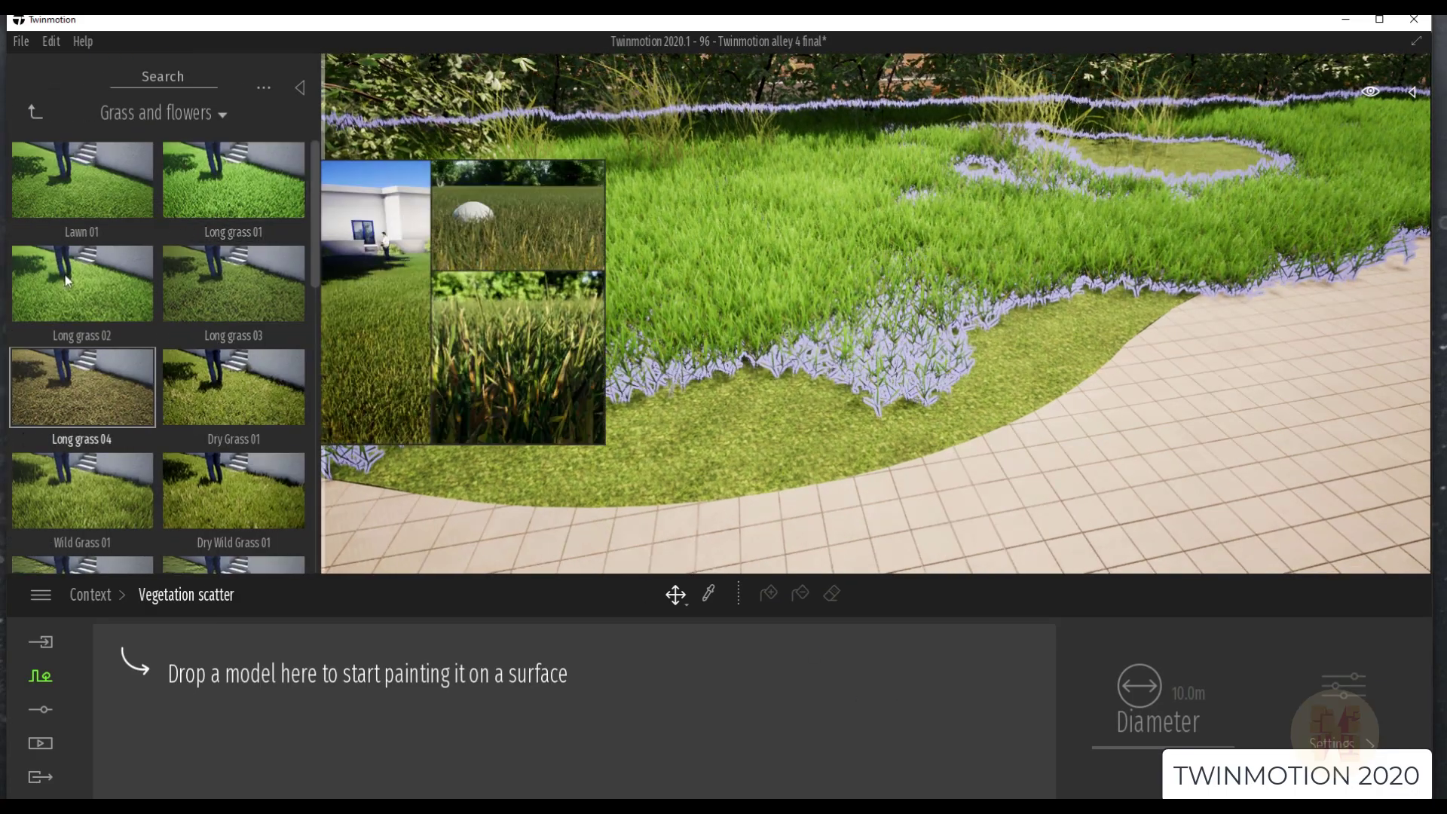
pyautogui.moveTo(218, 414); pyautogui.dragTo(264, 641)
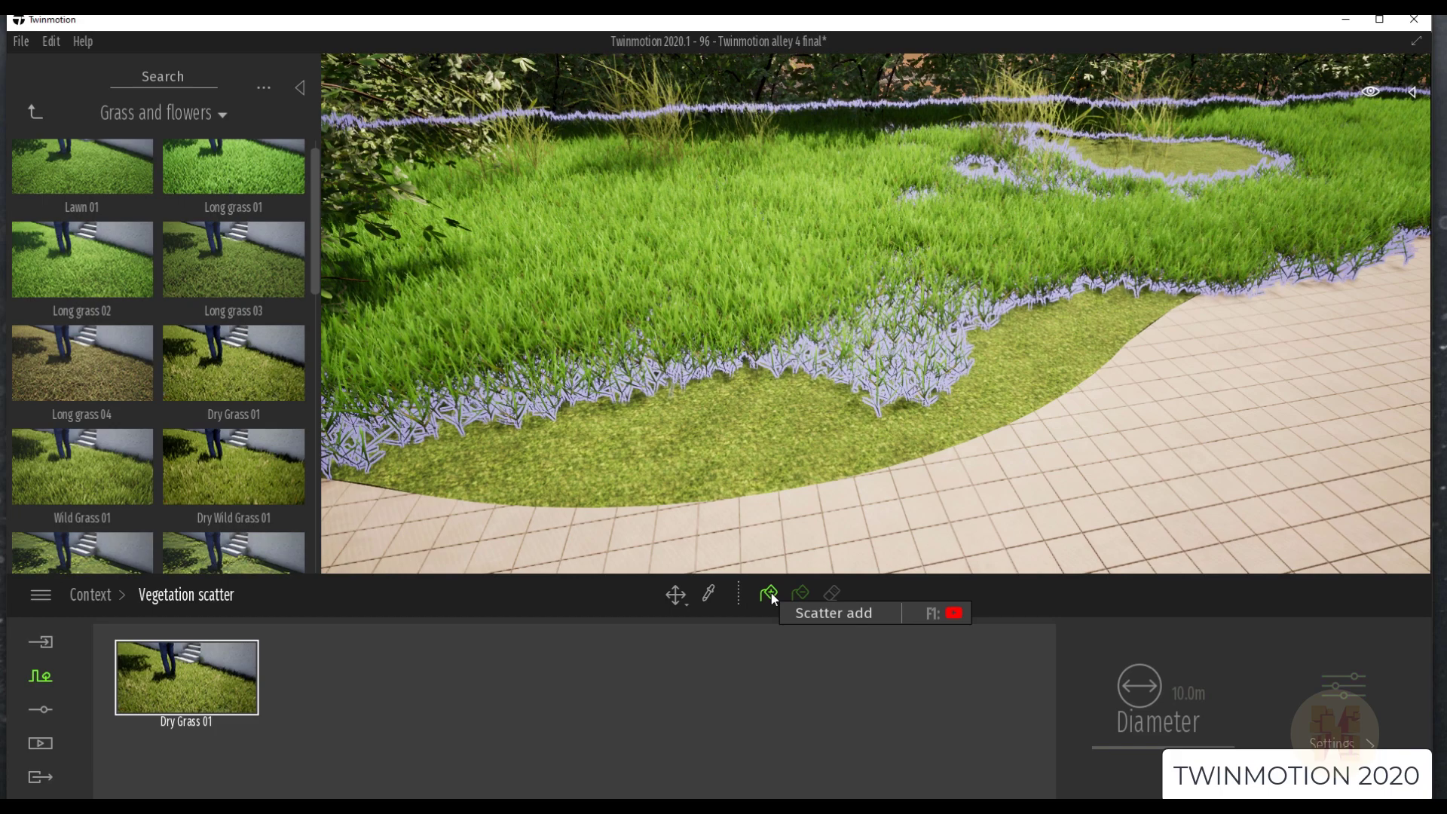
pyautogui.click(784, 433)
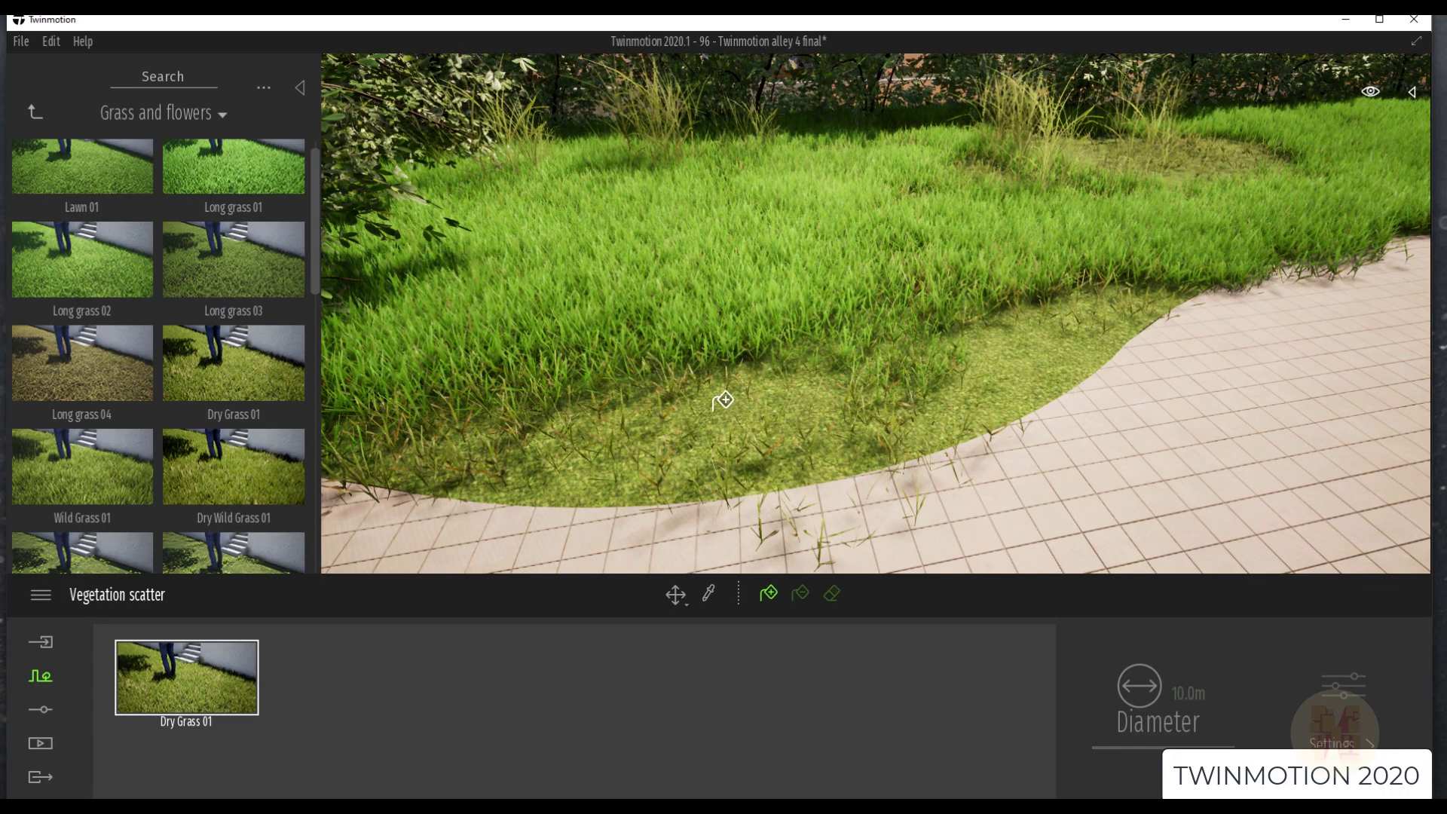
pyautogui.moveTo(747, 402); pyautogui.dragTo(756, 406)
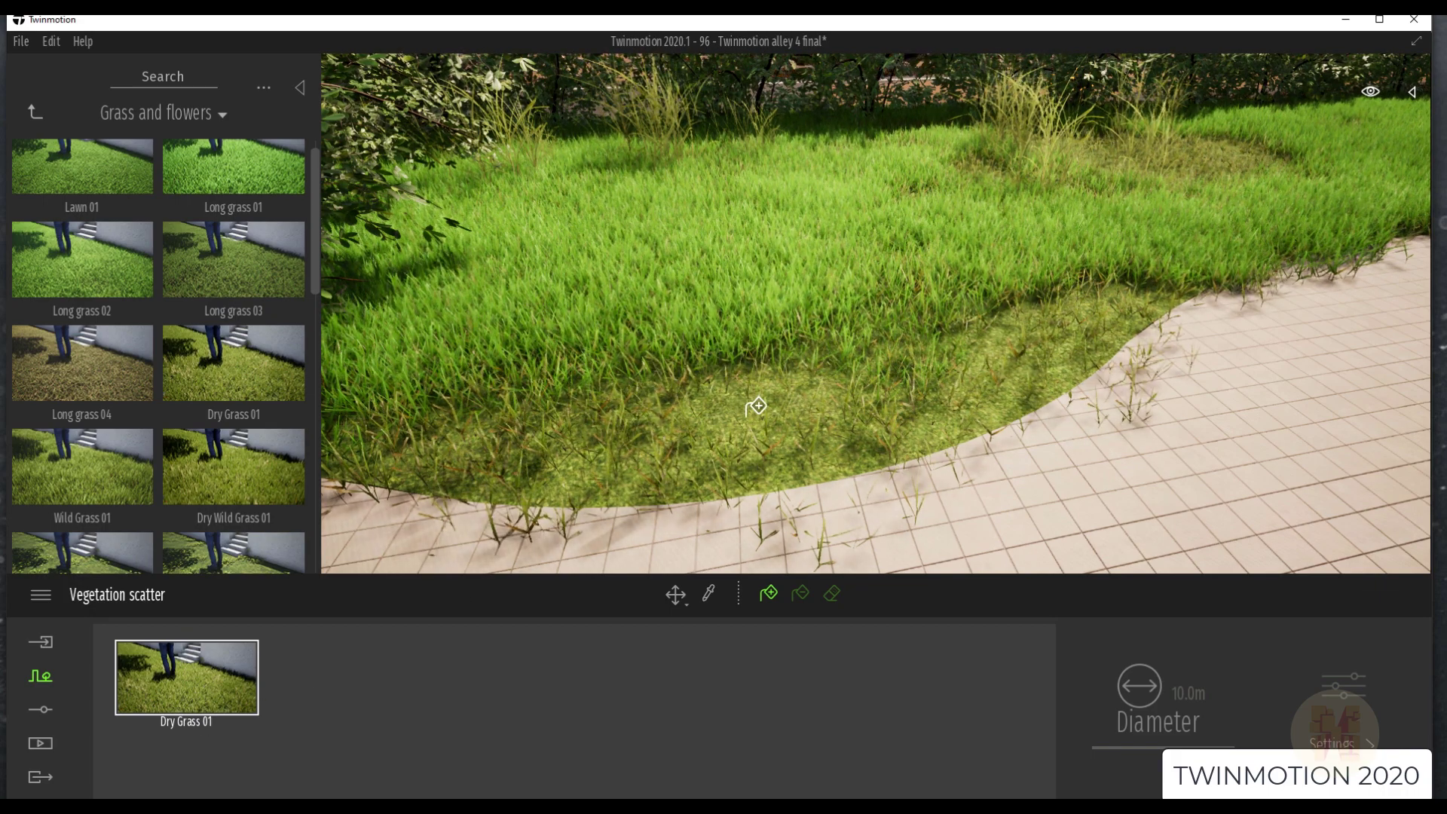
# Erase scattered dry grass along the path and lawn, reducing the eraser diameter to 2.3 m.
pyautogui.press('s')
pyautogui.moveTo(753, 447); pyautogui.dragTo(755, 447, button='right')
pyautogui.press('a')
pyautogui.press('Up')
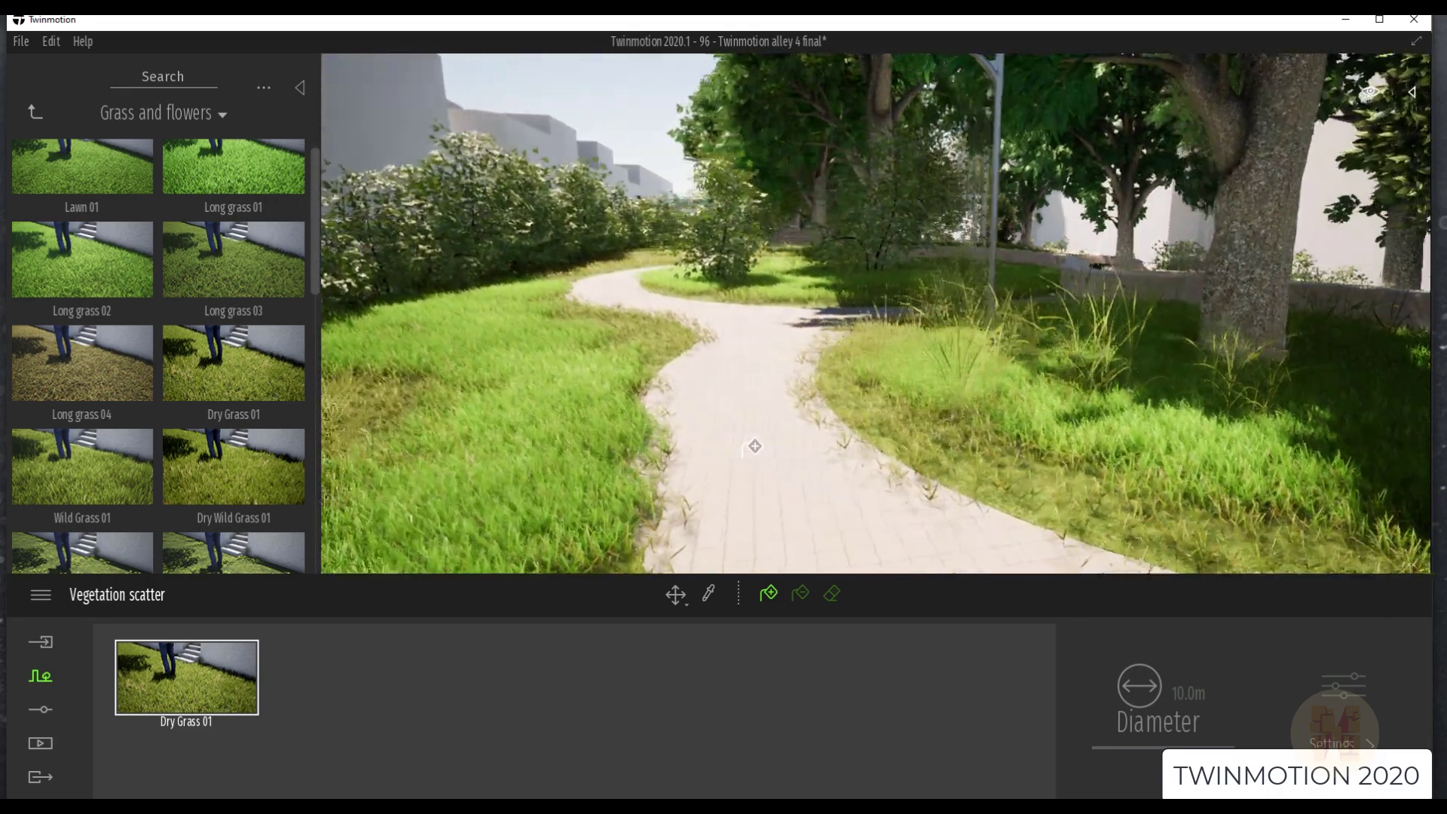
pyautogui.press('Up')
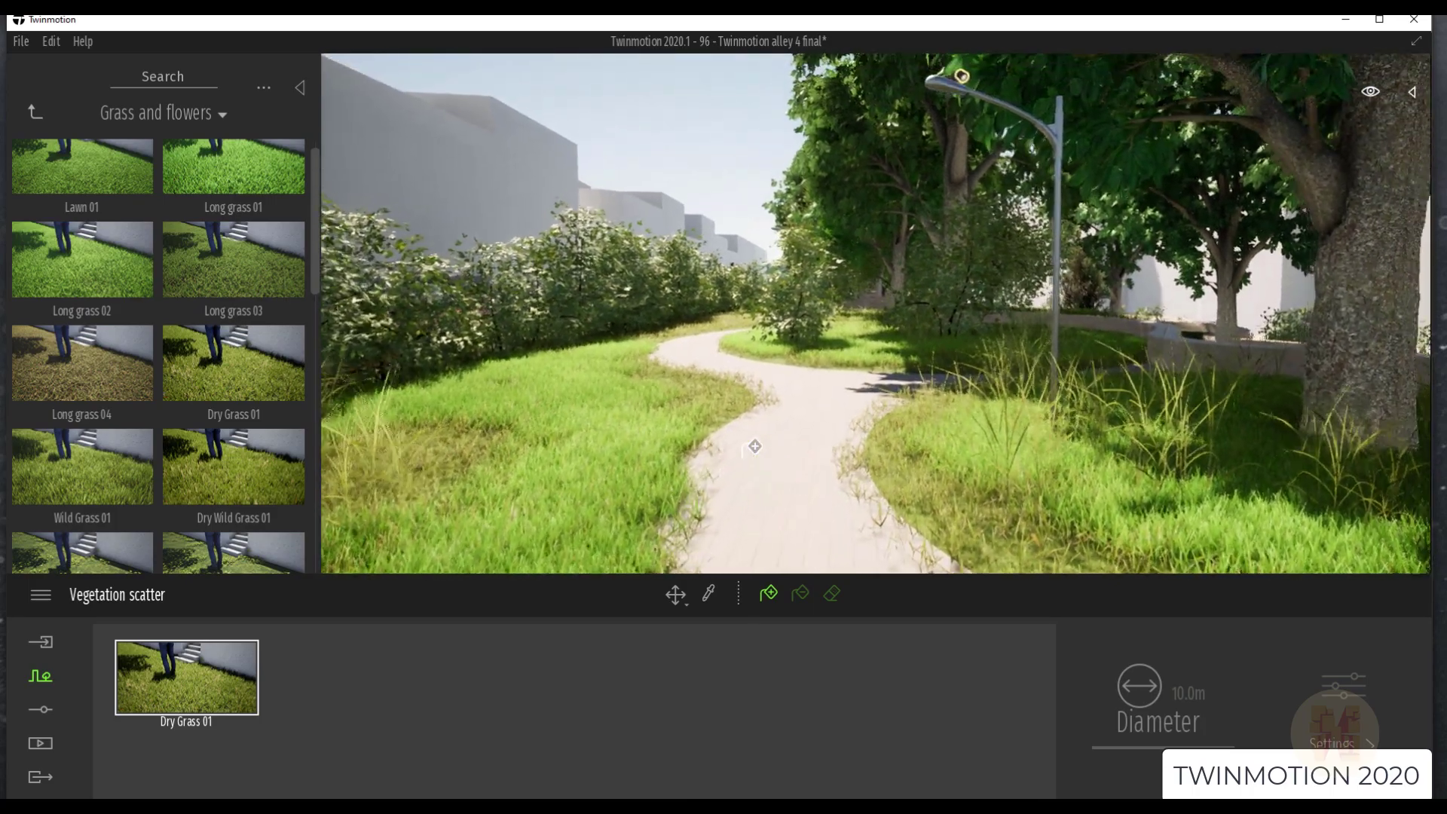
pyautogui.press('Up')
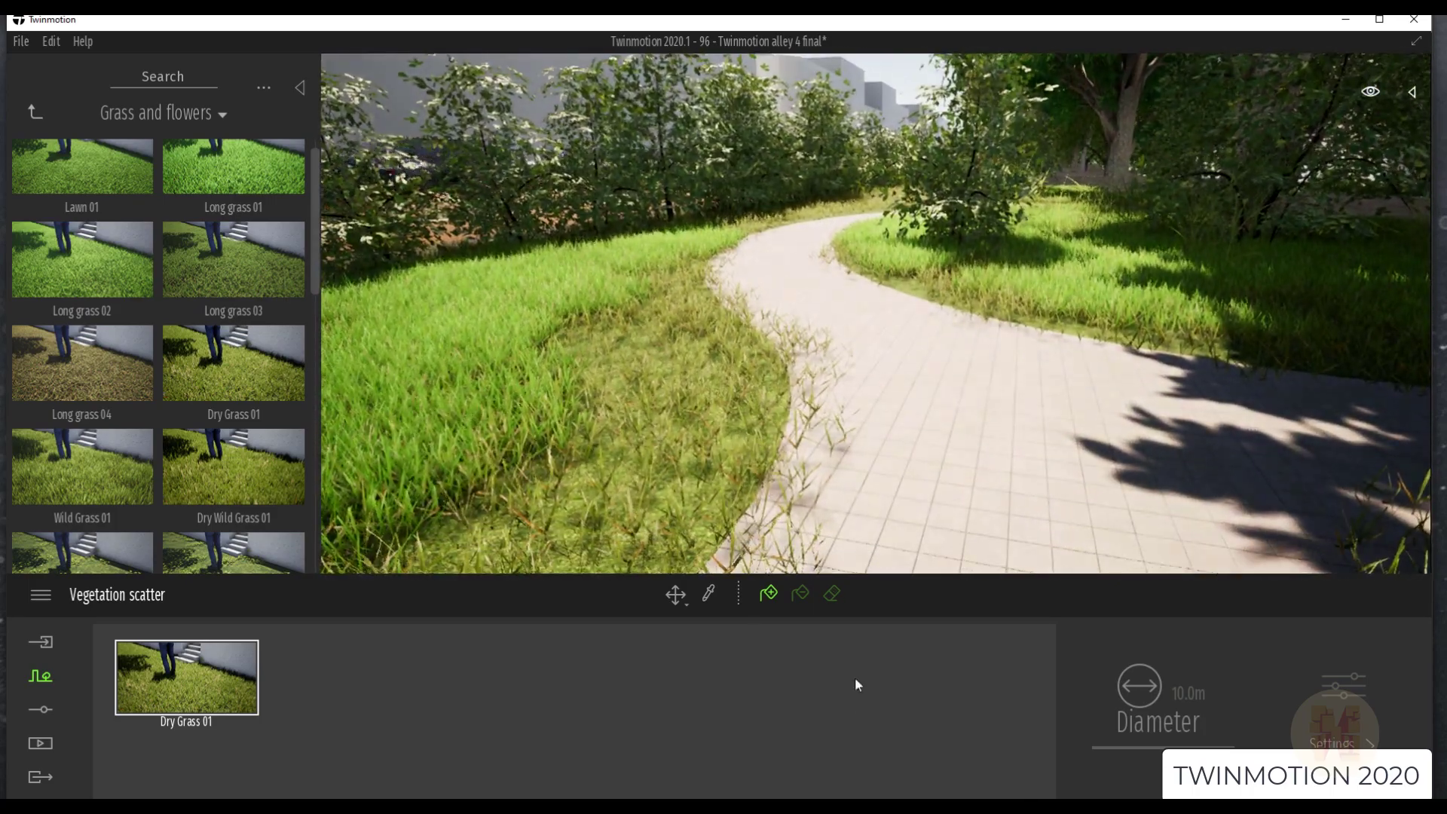
pyautogui.click(833, 594)
pyautogui.moveTo(852, 323); pyautogui.dragTo(589, 499)
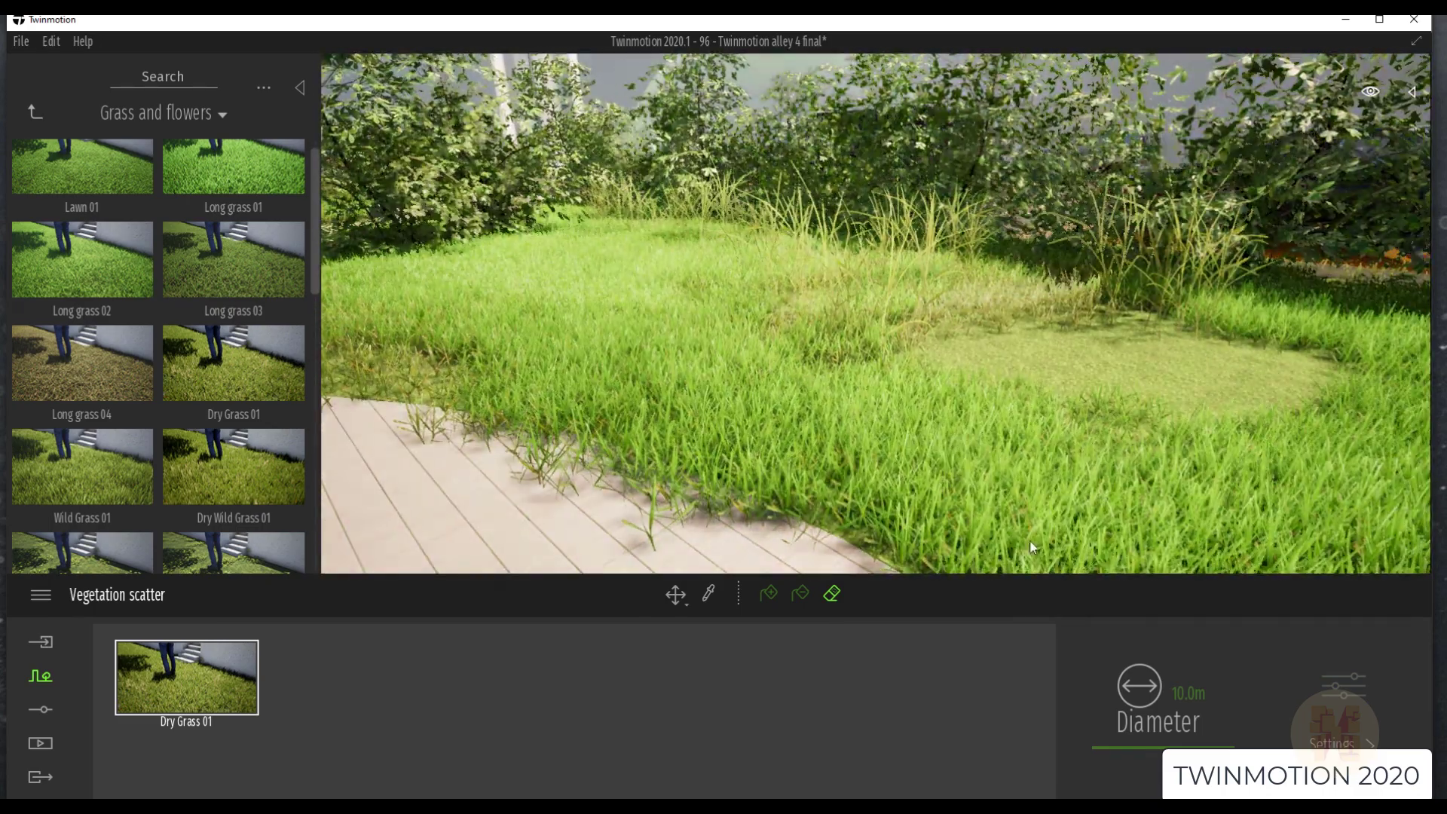
pyautogui.moveTo(1190, 751); pyautogui.dragTo(1191, 758)
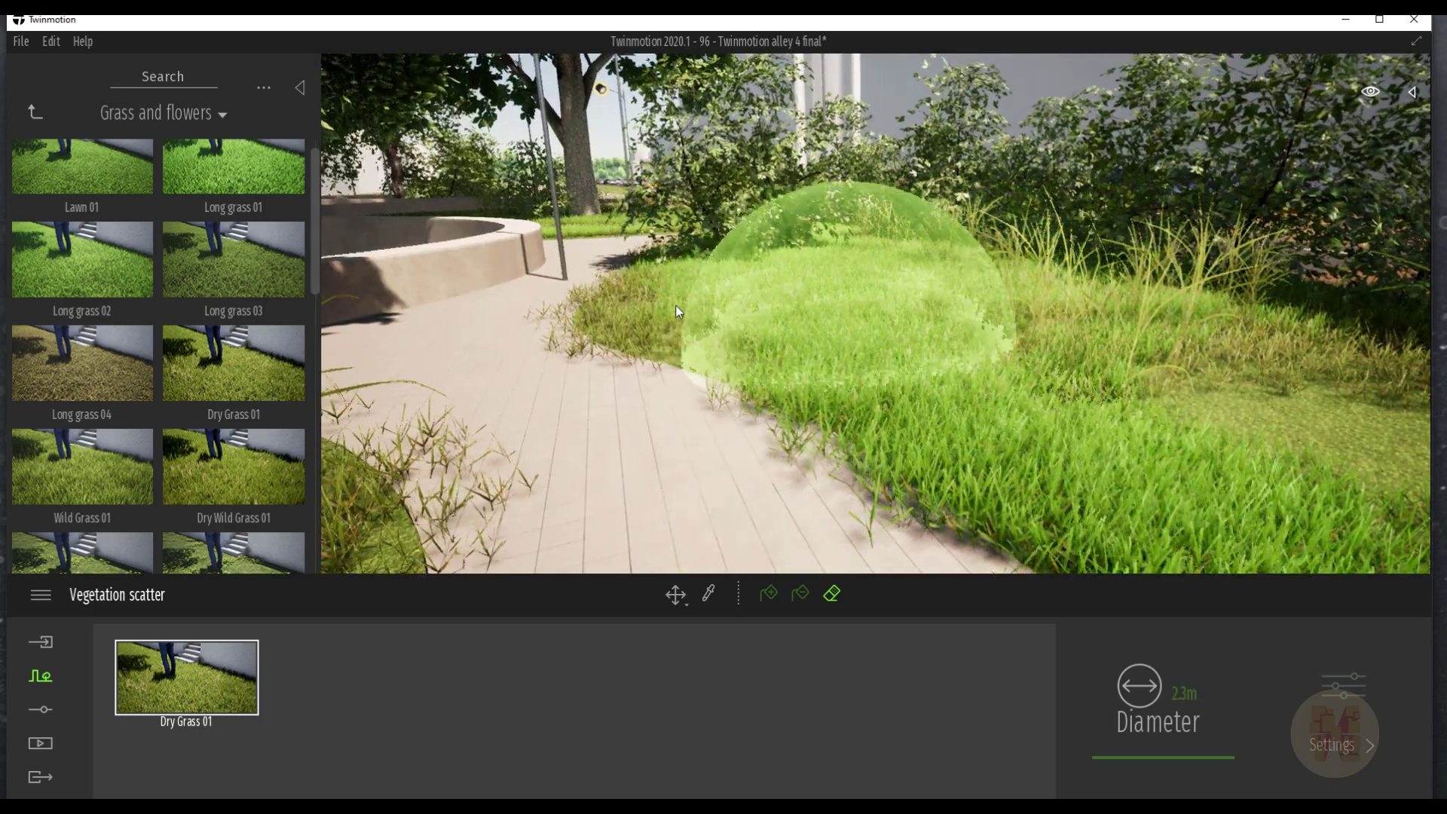
pyautogui.moveTo(688, 391)
pyautogui.mouseDown()
pyautogui.moveTo(600, 269)
pyautogui.moveTo(768, 405)
pyautogui.moveTo(591, 451)
pyautogui.moveTo(543, 432)
pyautogui.mouseUp()
pyautogui.moveTo(579, 457); pyautogui.dragTo(1040, 456, button='right')
pyautogui.moveTo(753, 435); pyautogui.dragTo(1225, 780, button='right')
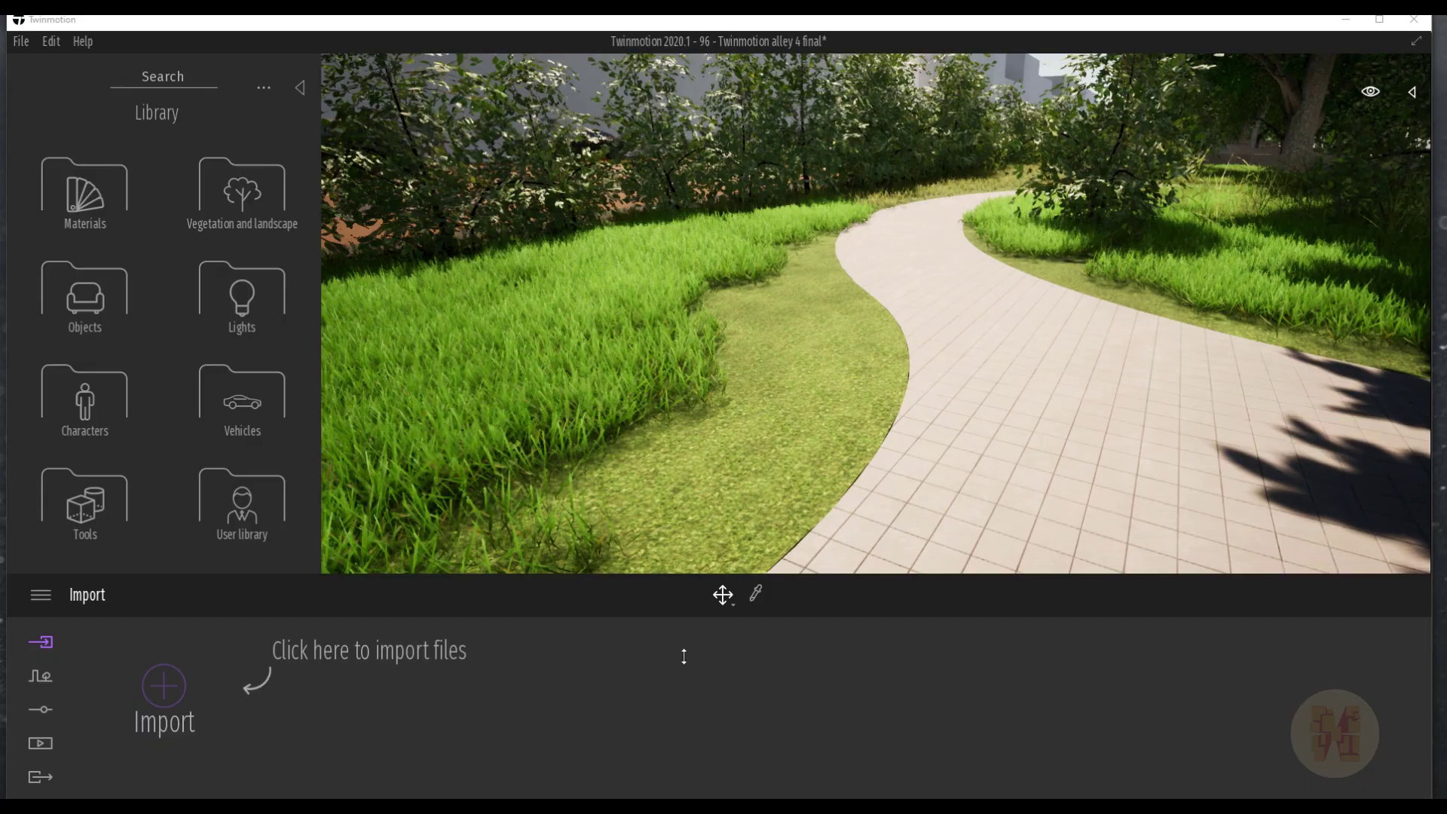
# Place the man in the vest from the Animated Humans library on the paved path.
pyautogui.click(87, 403)
pyautogui.click(30, 112)
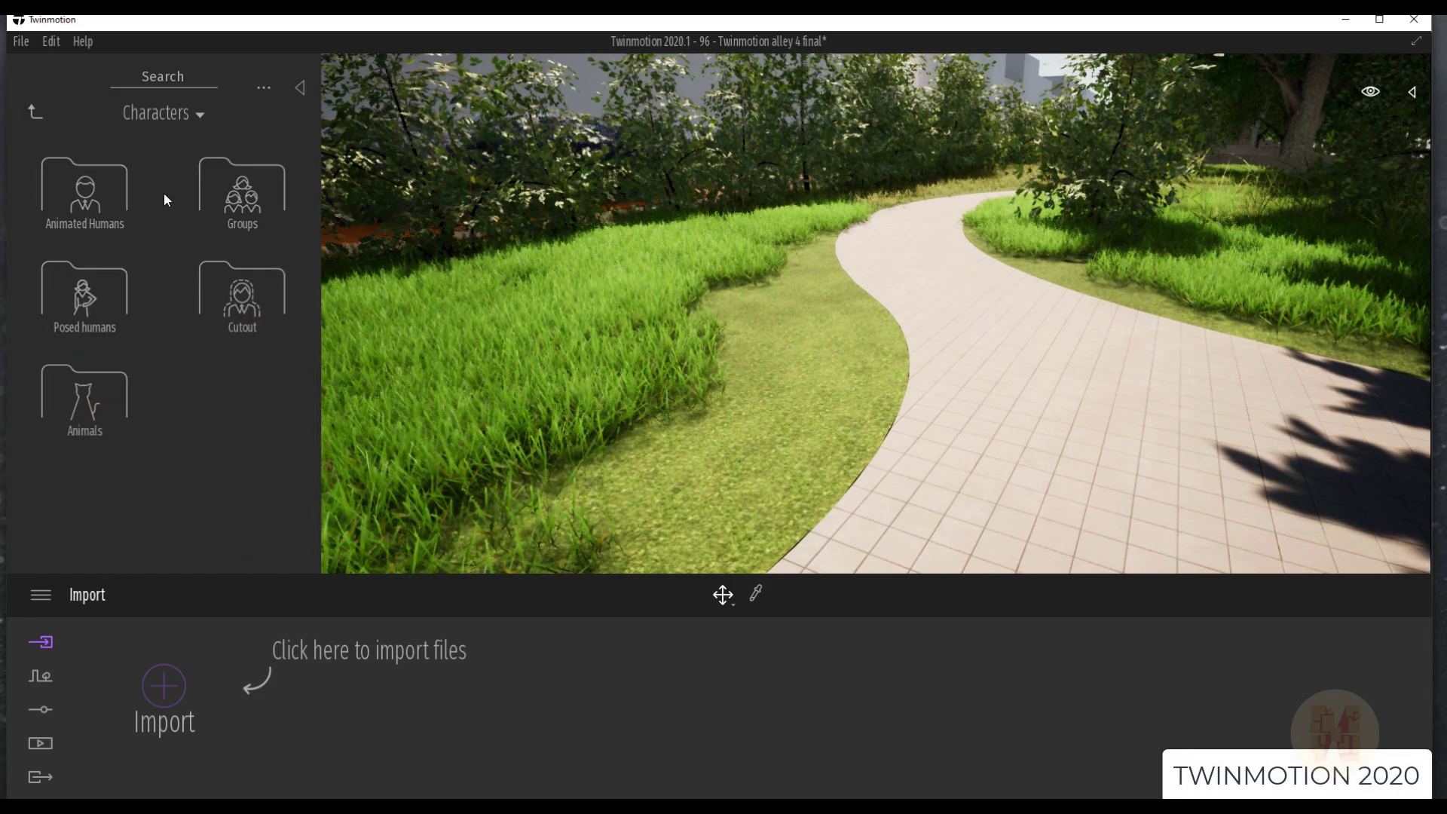
pyautogui.doubleClick(86, 198)
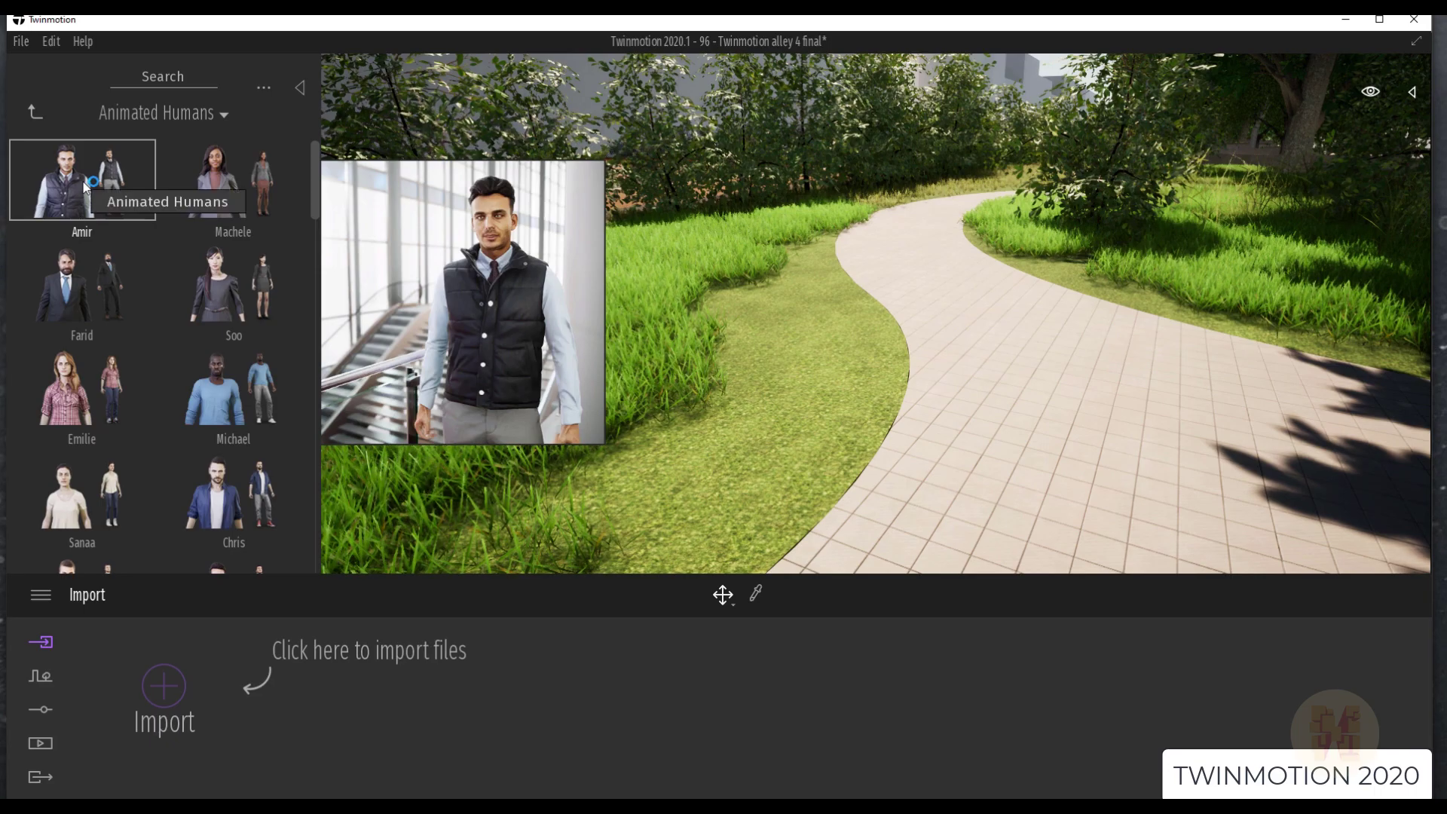
pyautogui.moveTo(85, 187); pyautogui.dragTo(934, 457)
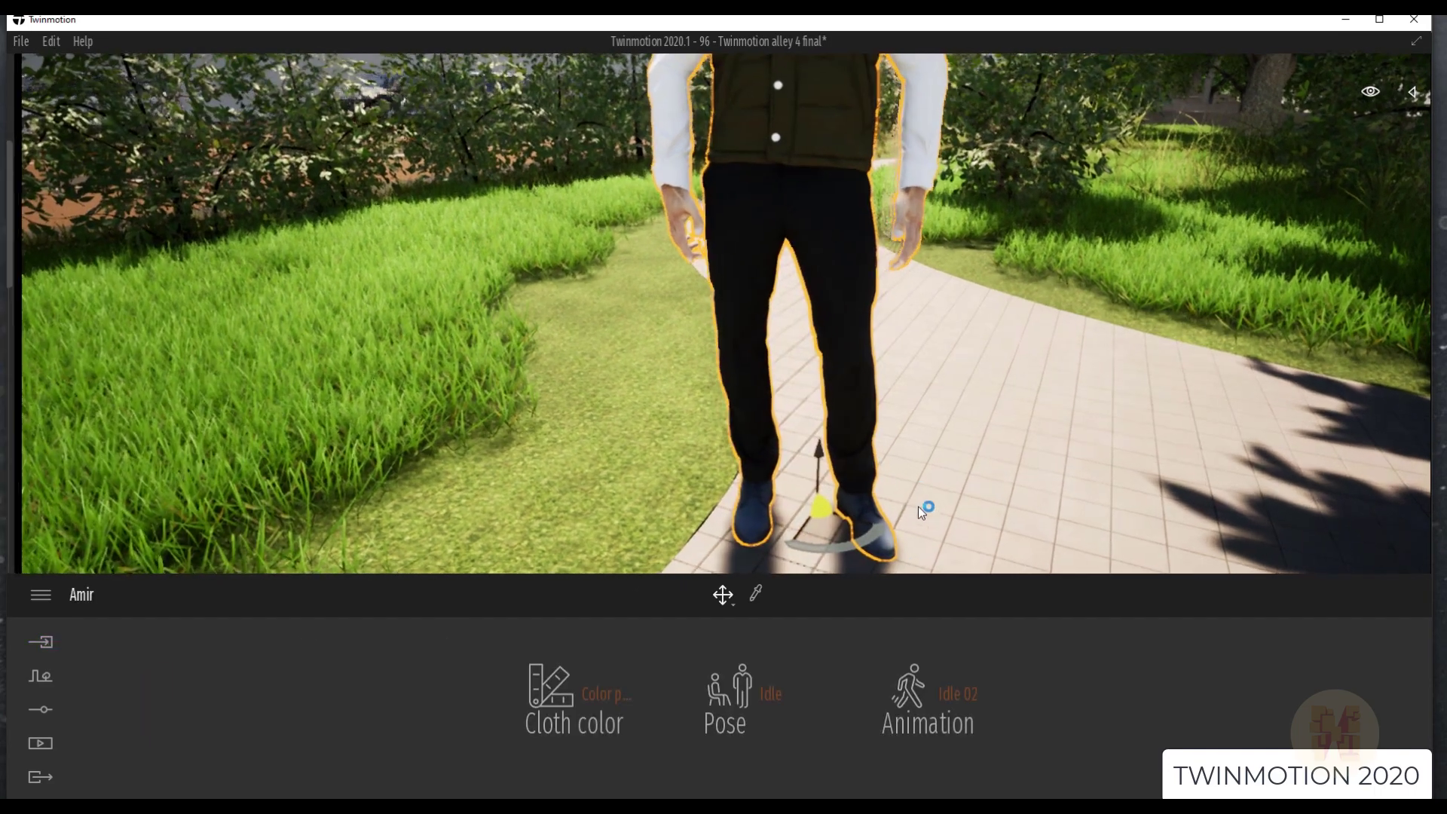
# Set the pose of the man on the path to Dancing.
pyautogui.press('s')
pyautogui.moveTo(918, 507); pyautogui.dragTo(1069, 472, button='right')
pyautogui.press('w')
pyautogui.press('s')
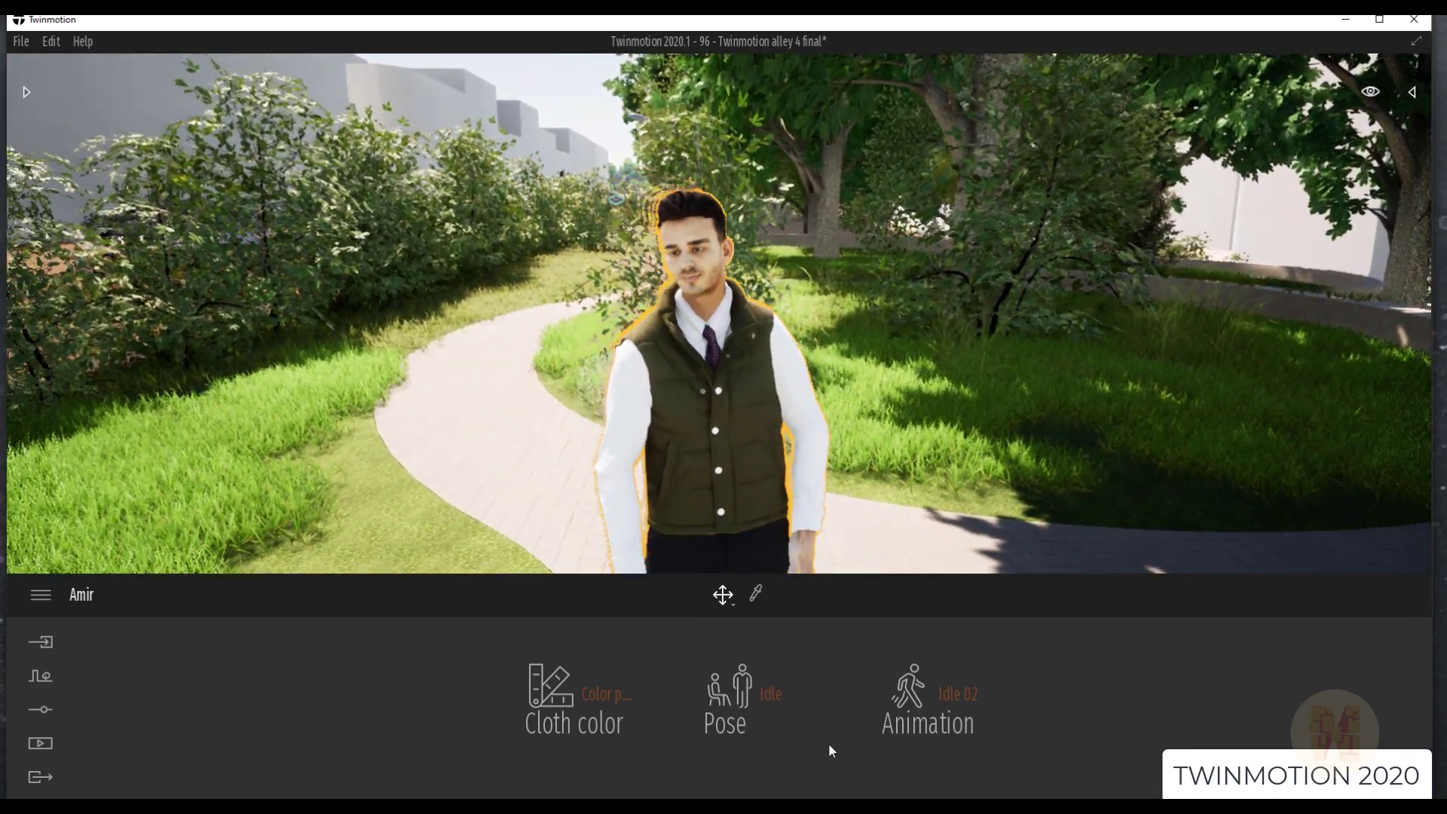
pyautogui.click(751, 697)
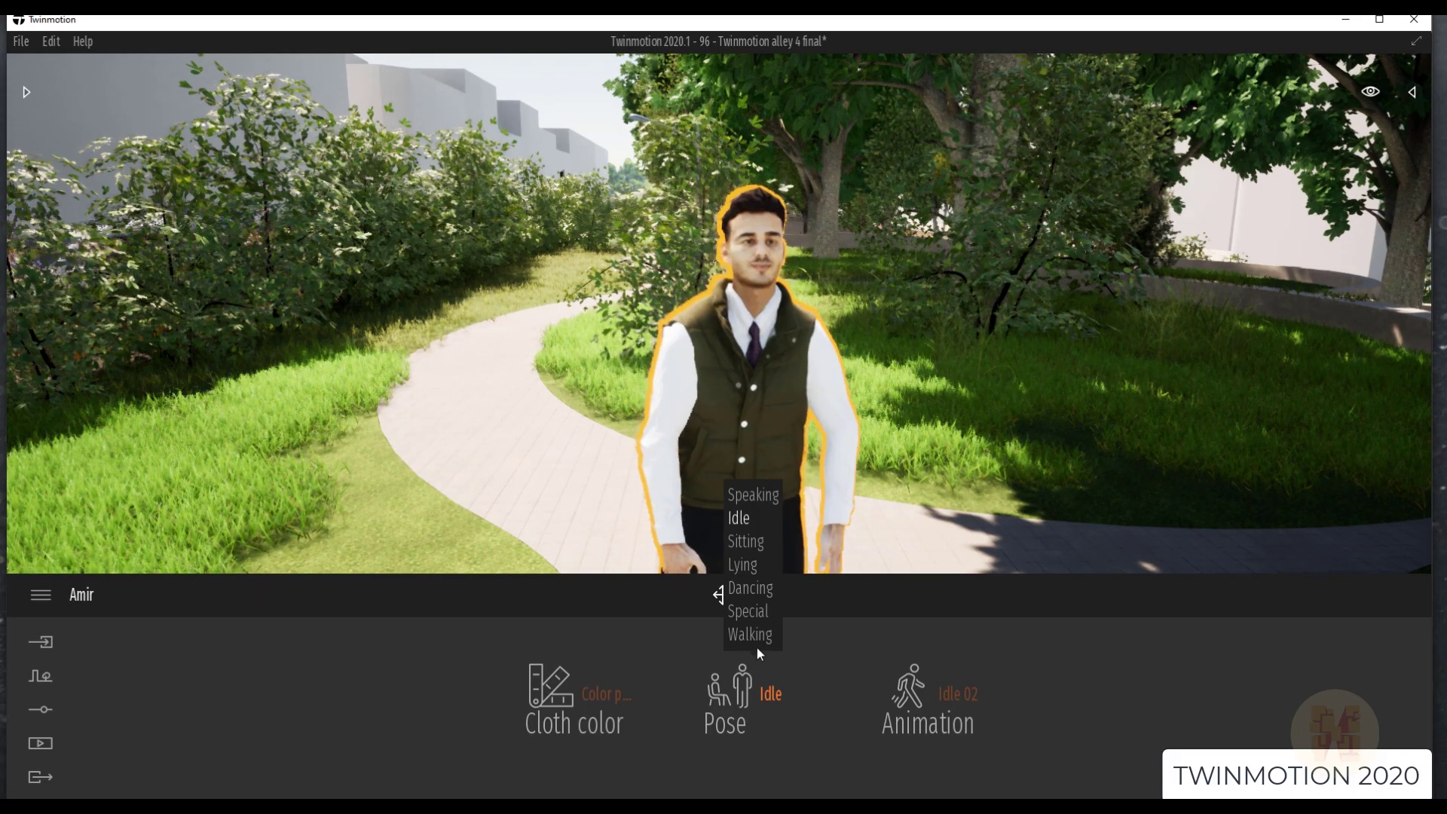
pyautogui.click(750, 588)
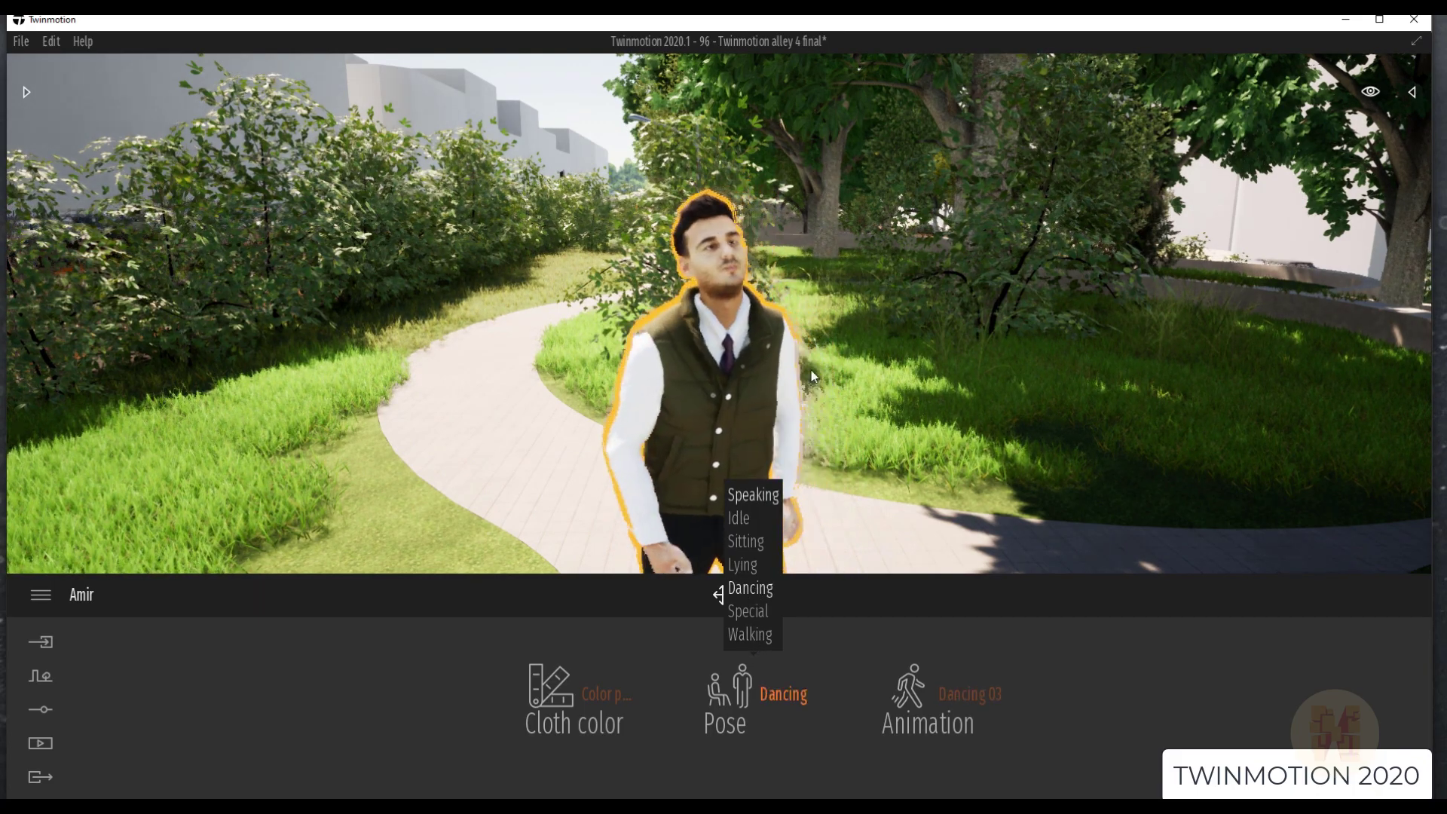
pyautogui.scroll(-5, 766, 374)
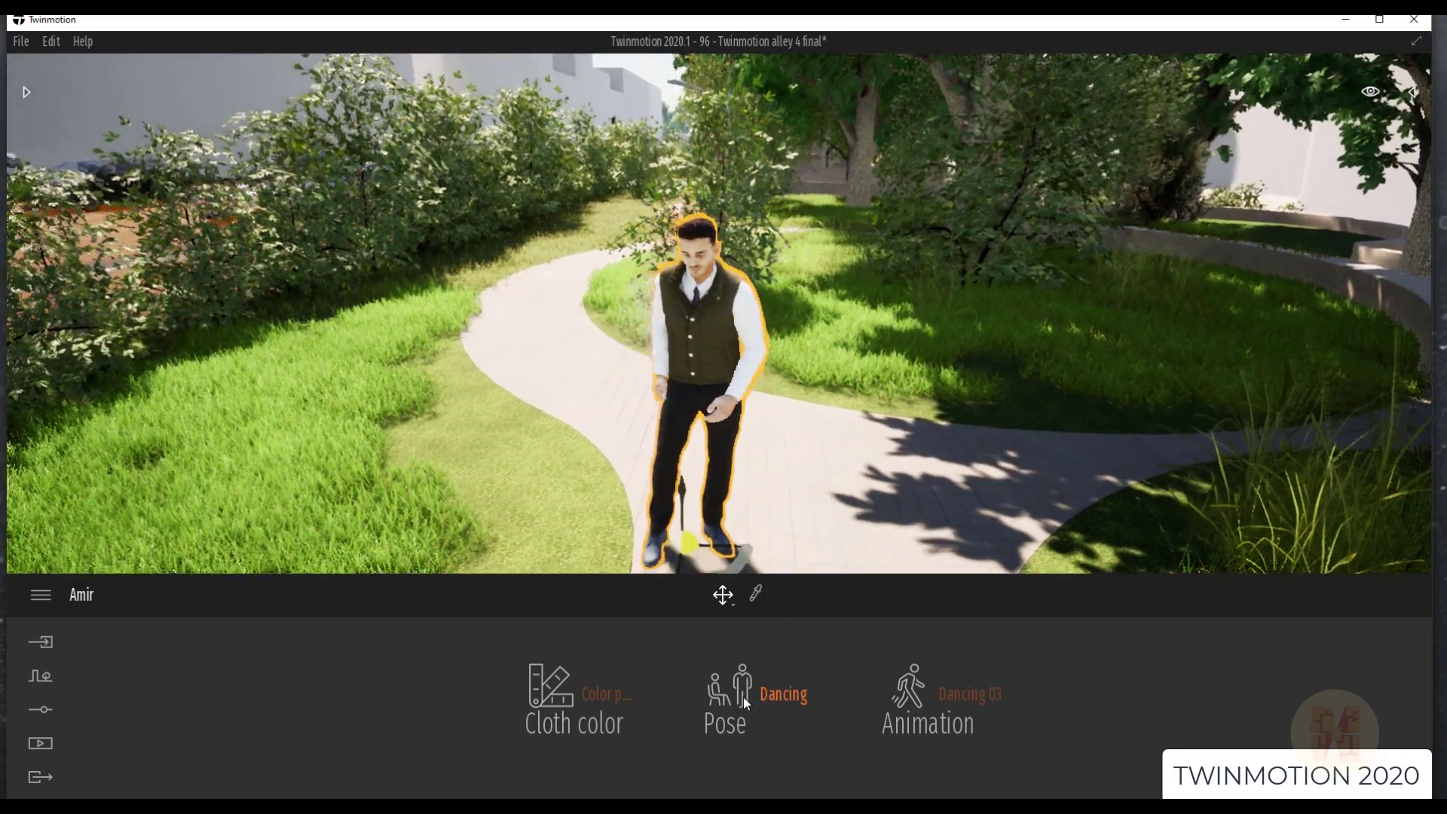
pyautogui.click(744, 698)
pyautogui.click(743, 698)
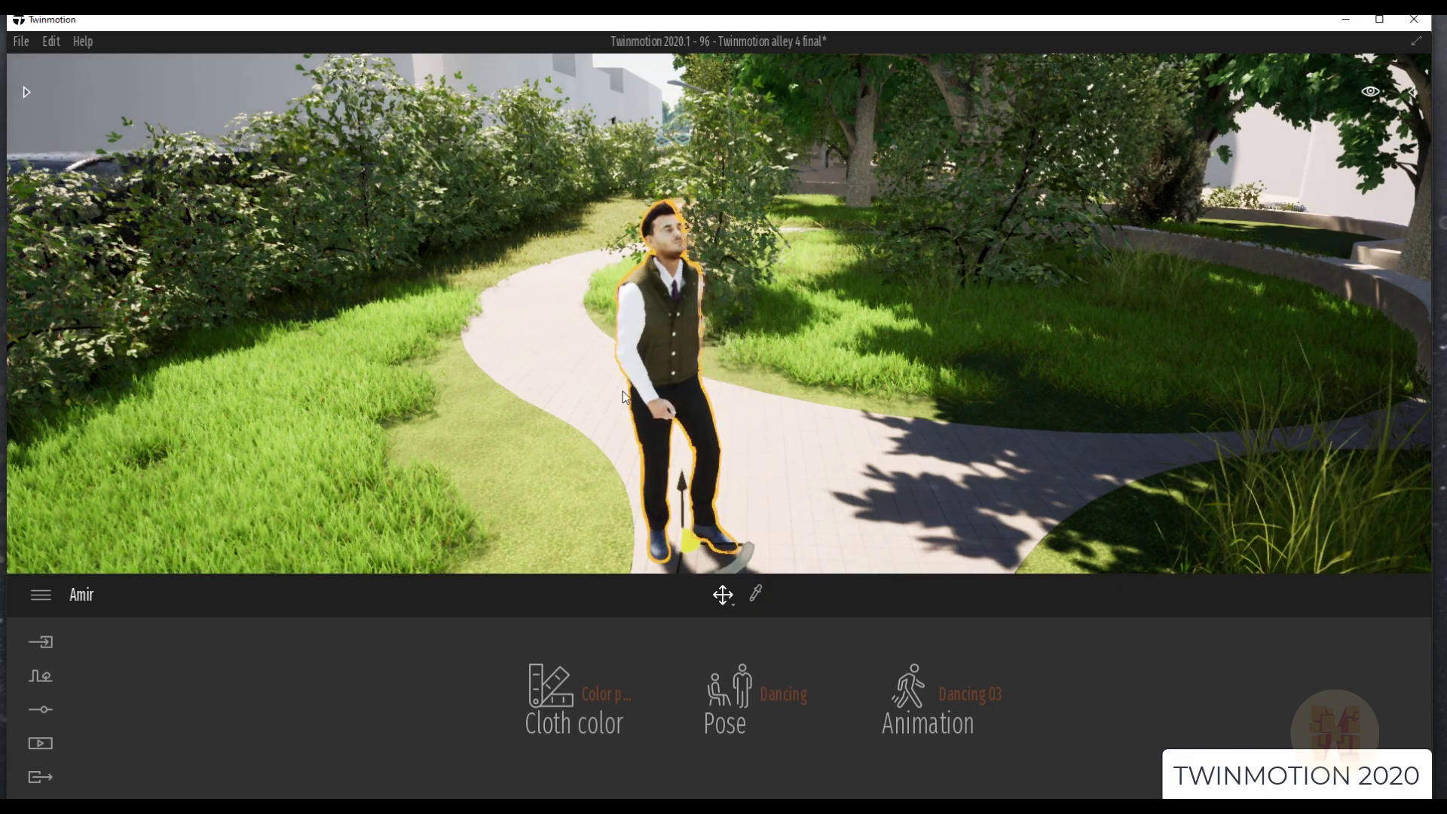
pyautogui.click(761, 692)
pyautogui.click(744, 585)
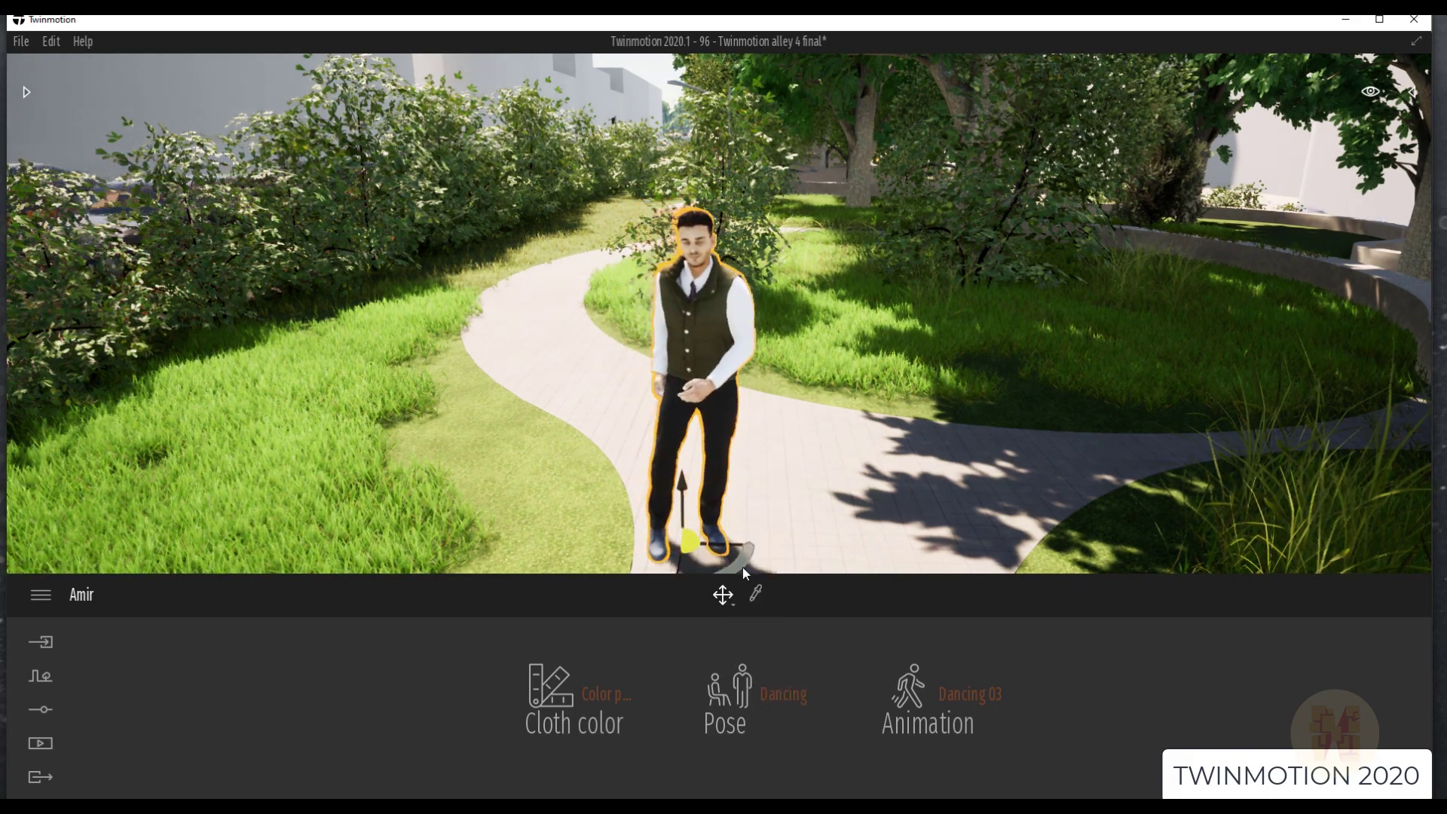
# Try the Sitting, Speaking and Special poses on the man in the vest.
pyautogui.click(752, 692)
pyautogui.click(750, 540)
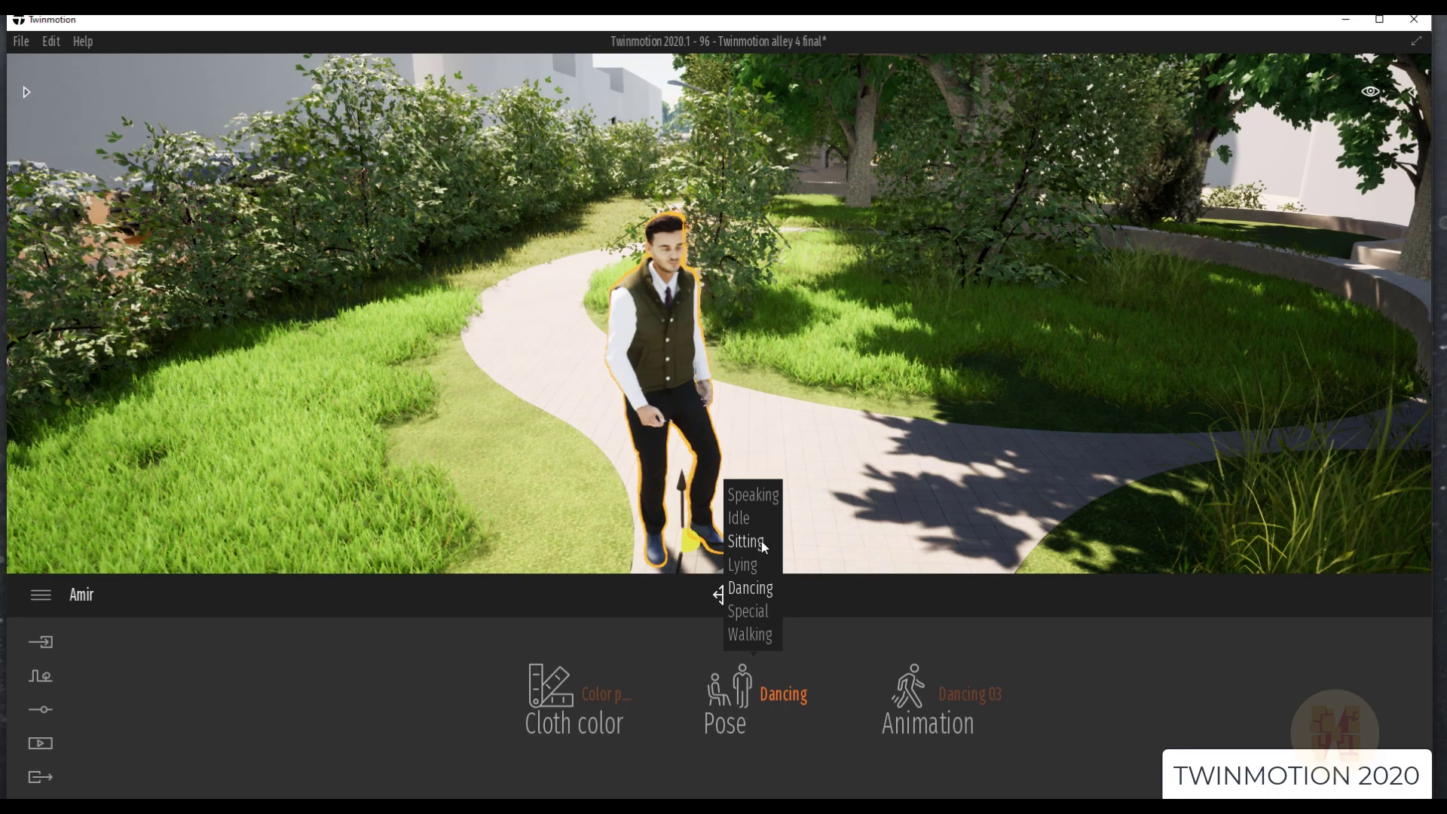
pyautogui.click(755, 706)
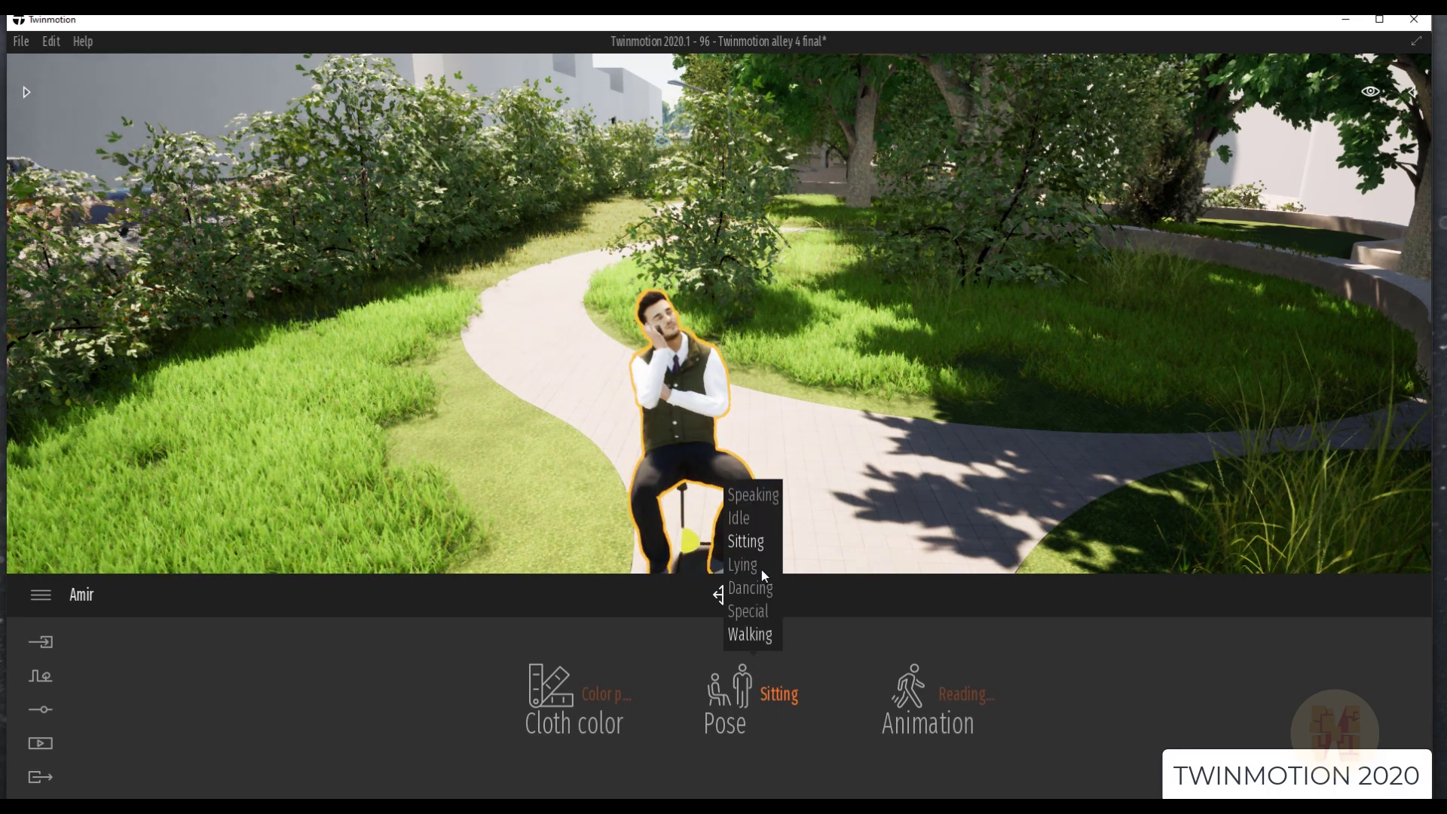
pyautogui.click(758, 496)
pyautogui.click(757, 699)
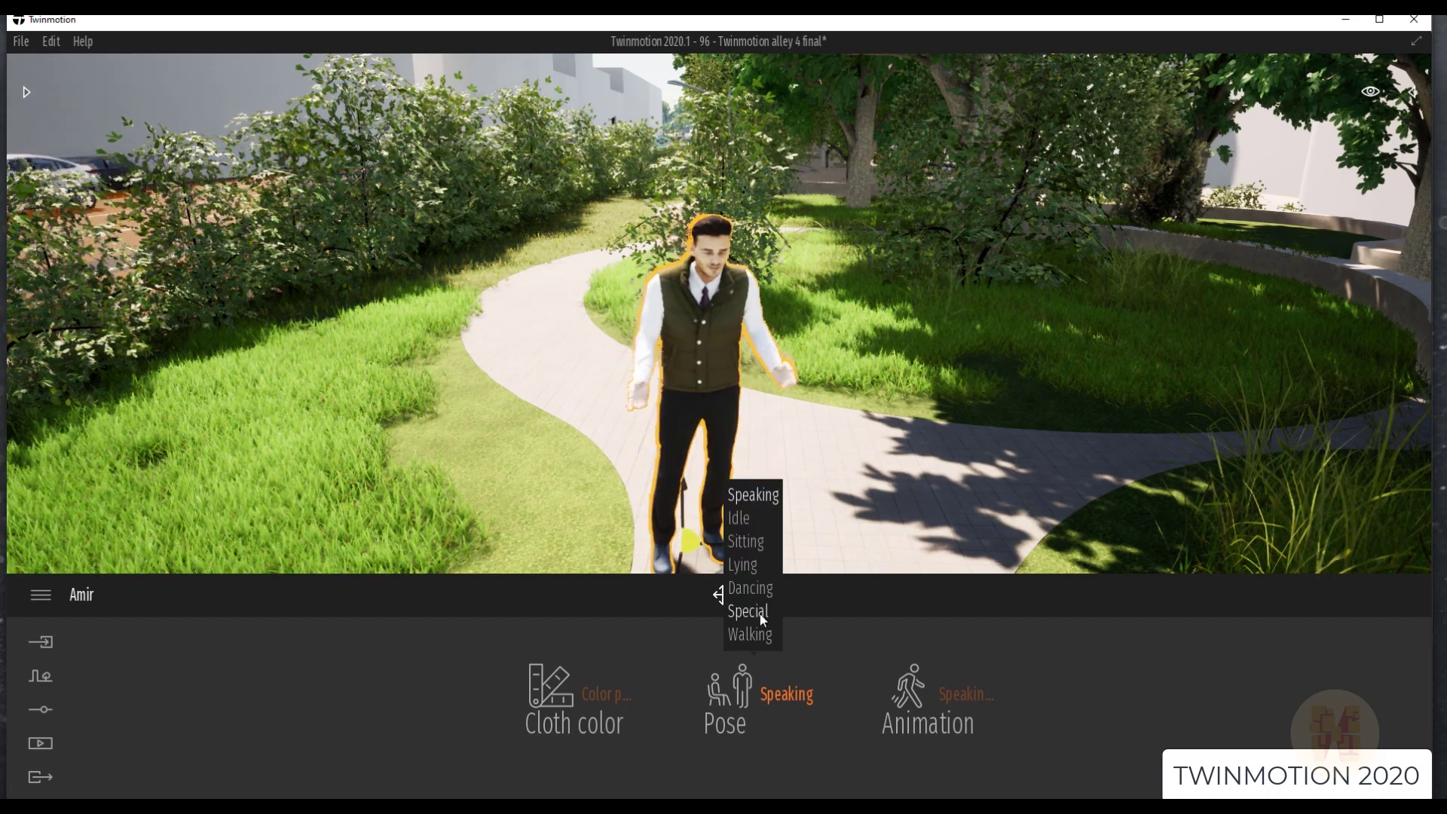
pyautogui.click(760, 612)
# Set the man's pose to Lying and move him from the path onto the edge of the tall grass.
pyautogui.click(771, 699)
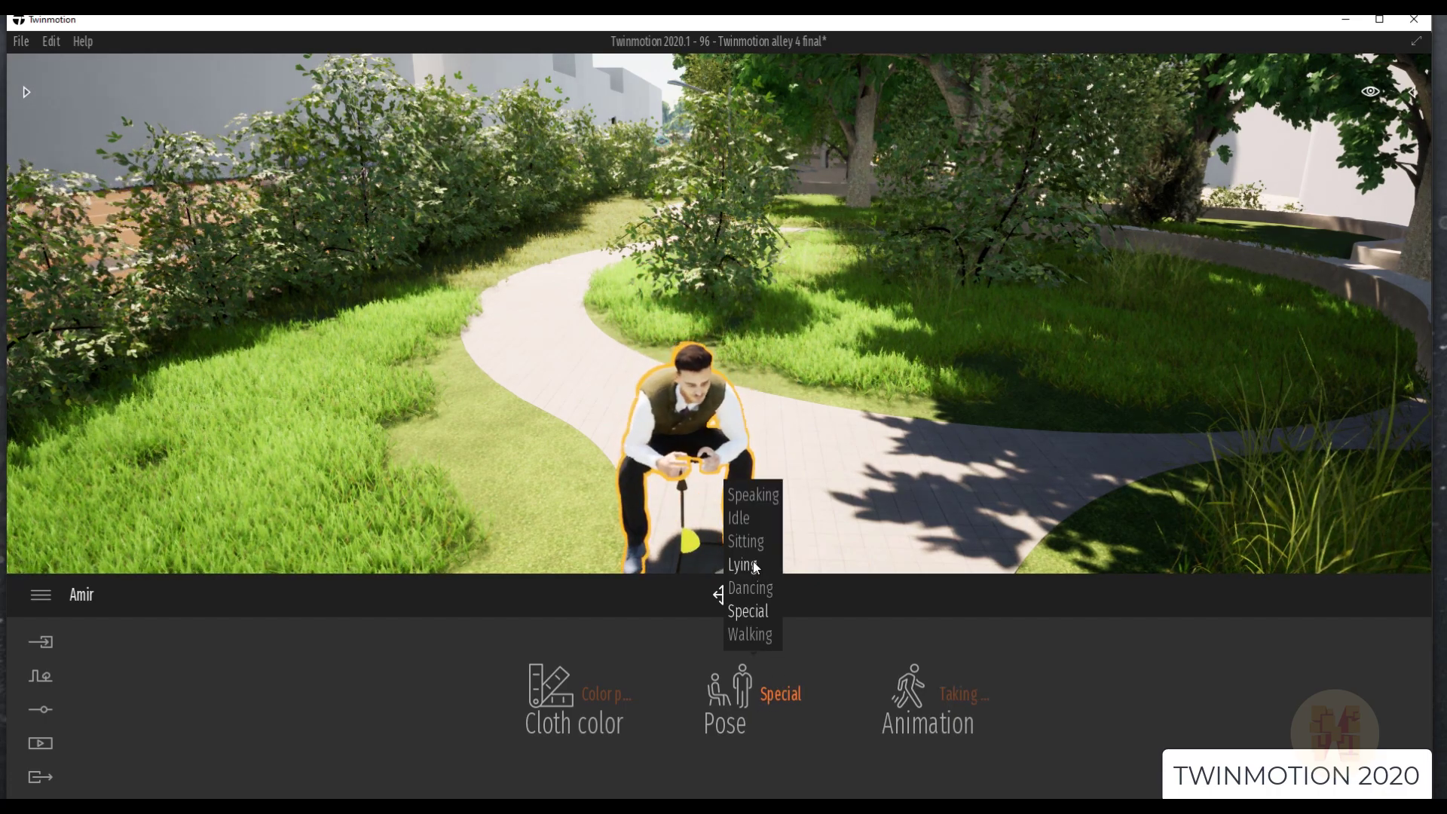
pyautogui.click(756, 565)
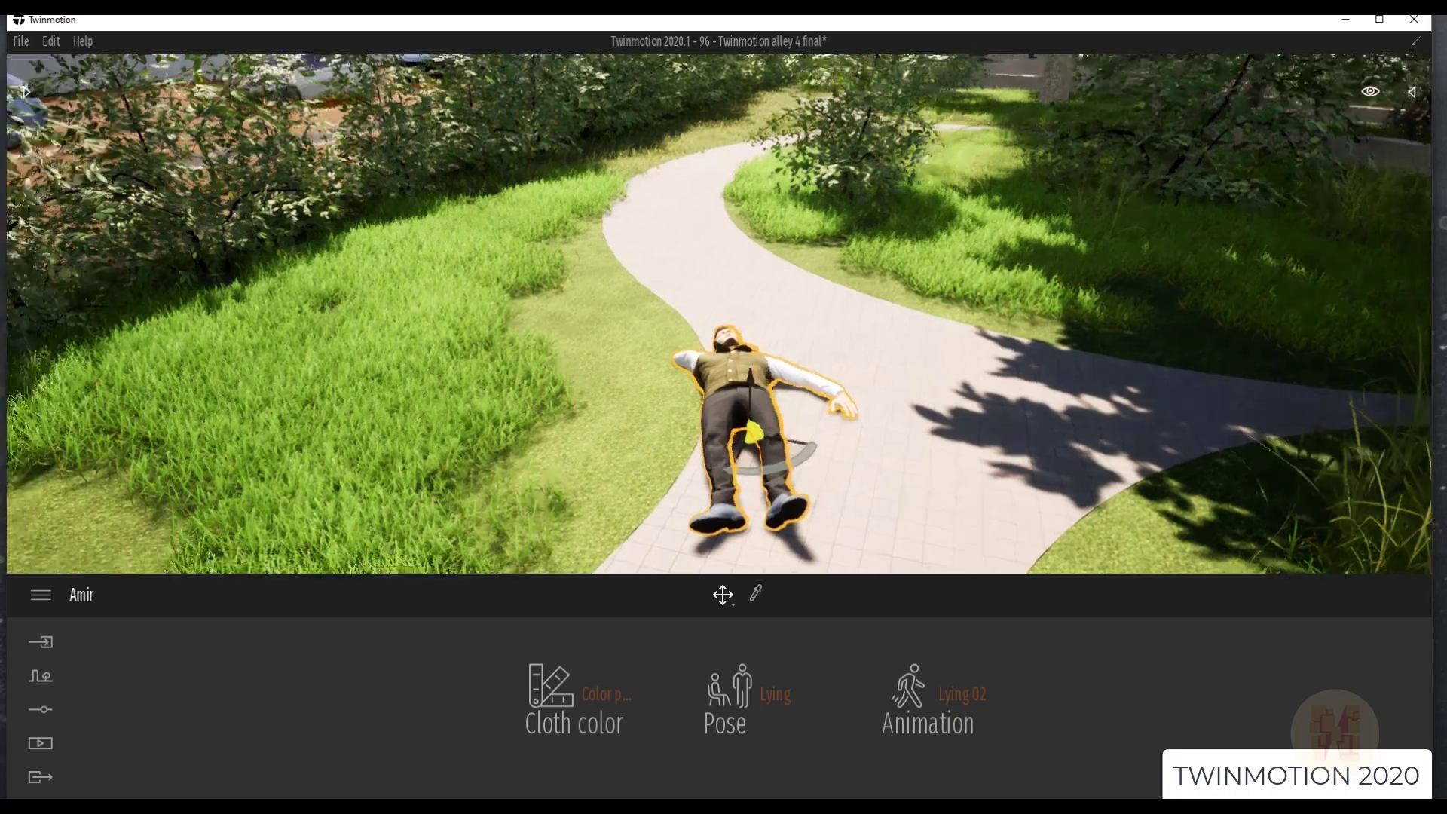
pyautogui.press('d')
pyautogui.moveTo(724, 317); pyautogui.dragTo(596, 305, button='right')
pyautogui.press('w')
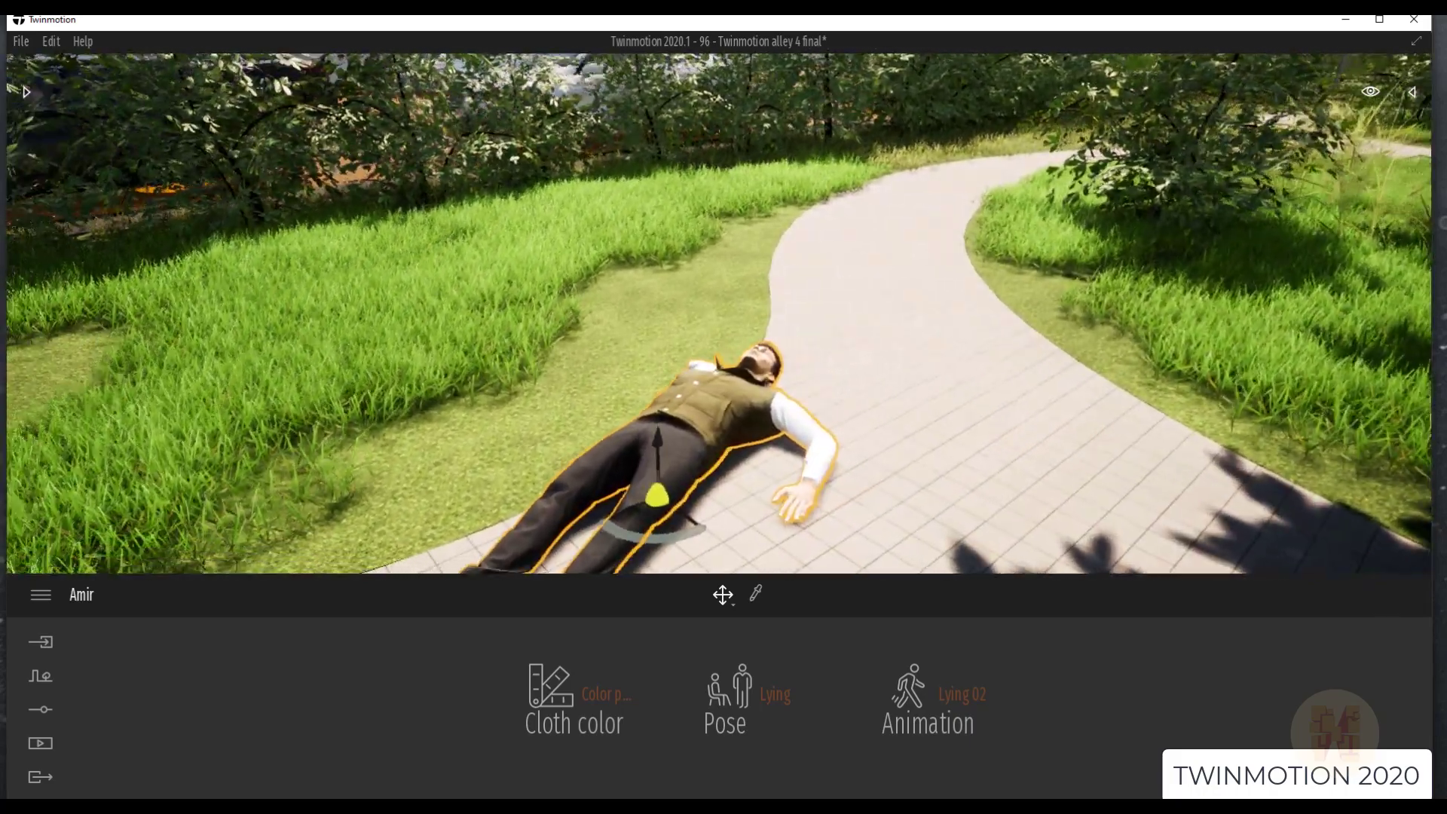
pyautogui.press('d')
pyautogui.press('s')
pyautogui.moveTo(663, 475); pyautogui.dragTo(586, 451, button='right')
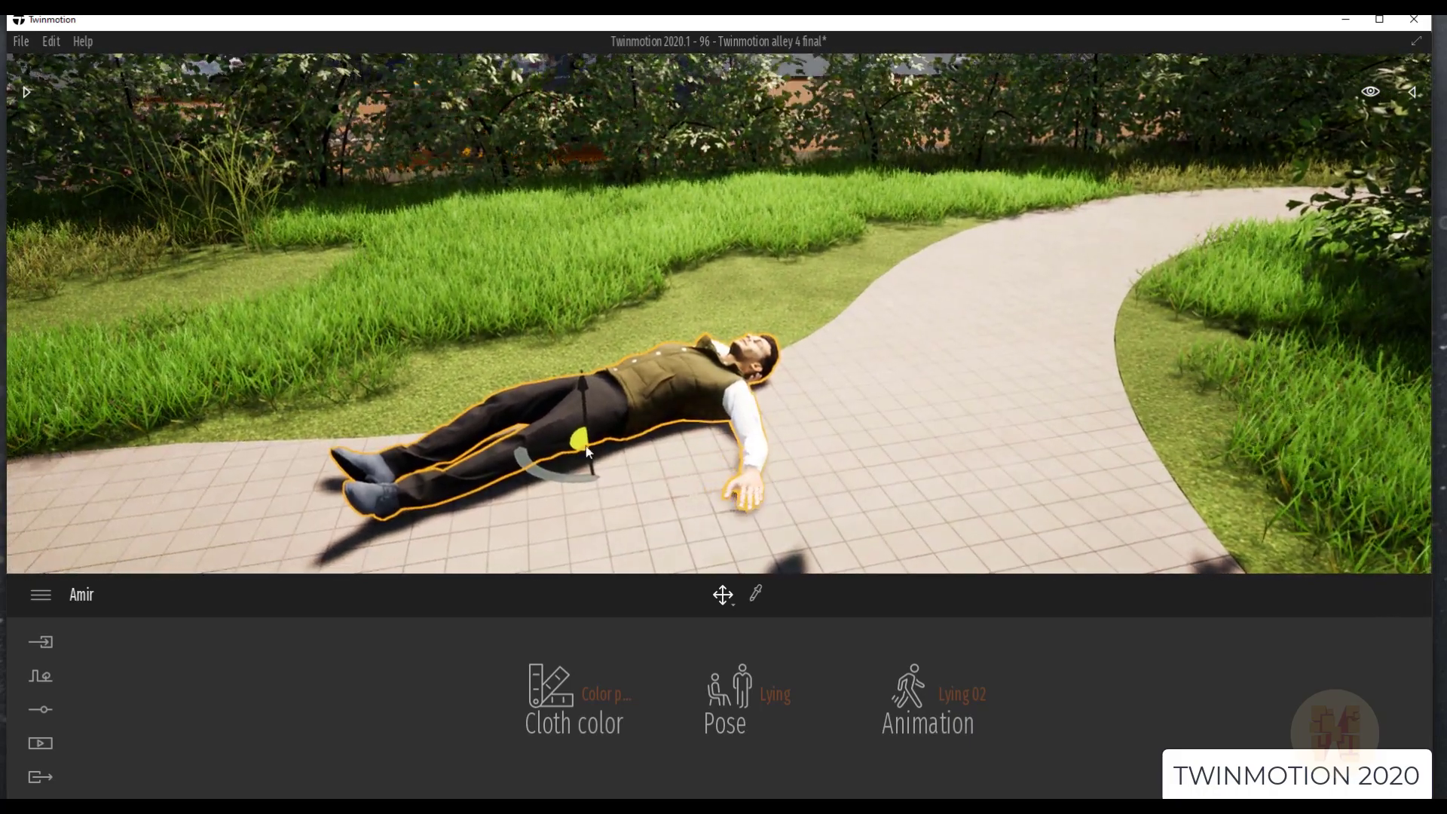
pyautogui.moveTo(535, 379); pyautogui.dragTo(549, 315)
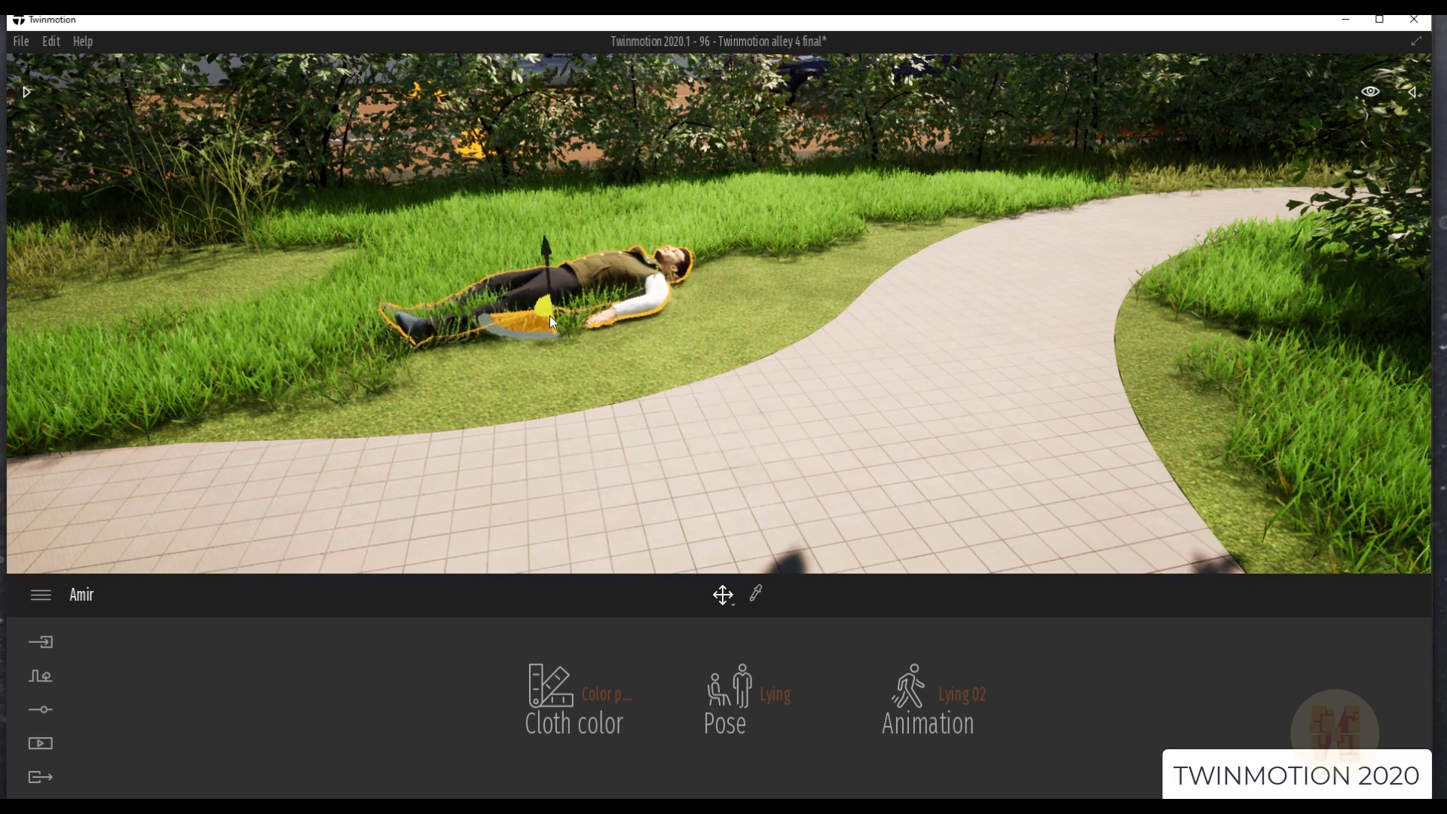
# Examine the lying man and the surrounding grass up close.
pyautogui.press('w')
pyautogui.moveTo(772, 296); pyautogui.dragTo(822, 316, button='right')
pyautogui.press('w')
pyautogui.press('a')
pyautogui.press('s')
pyautogui.press('s')
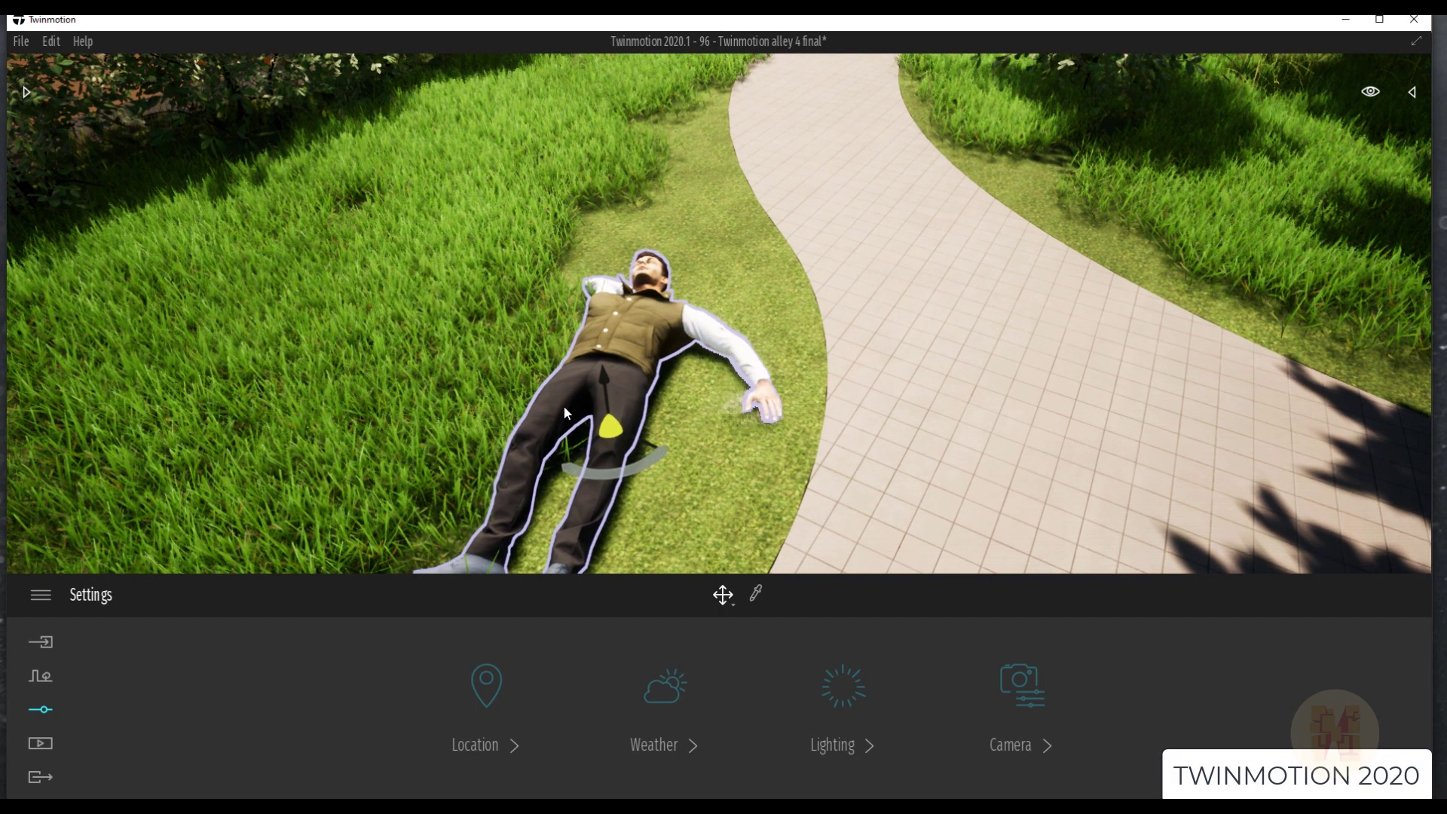
# Set the weather just short of full cloud cover to make the asphalt road rainy and wet with puddles.
pyautogui.press('s')
pyautogui.moveTo(732, 459); pyautogui.dragTo(325, 271, button='right')
pyautogui.press('w')
pyautogui.press('a')
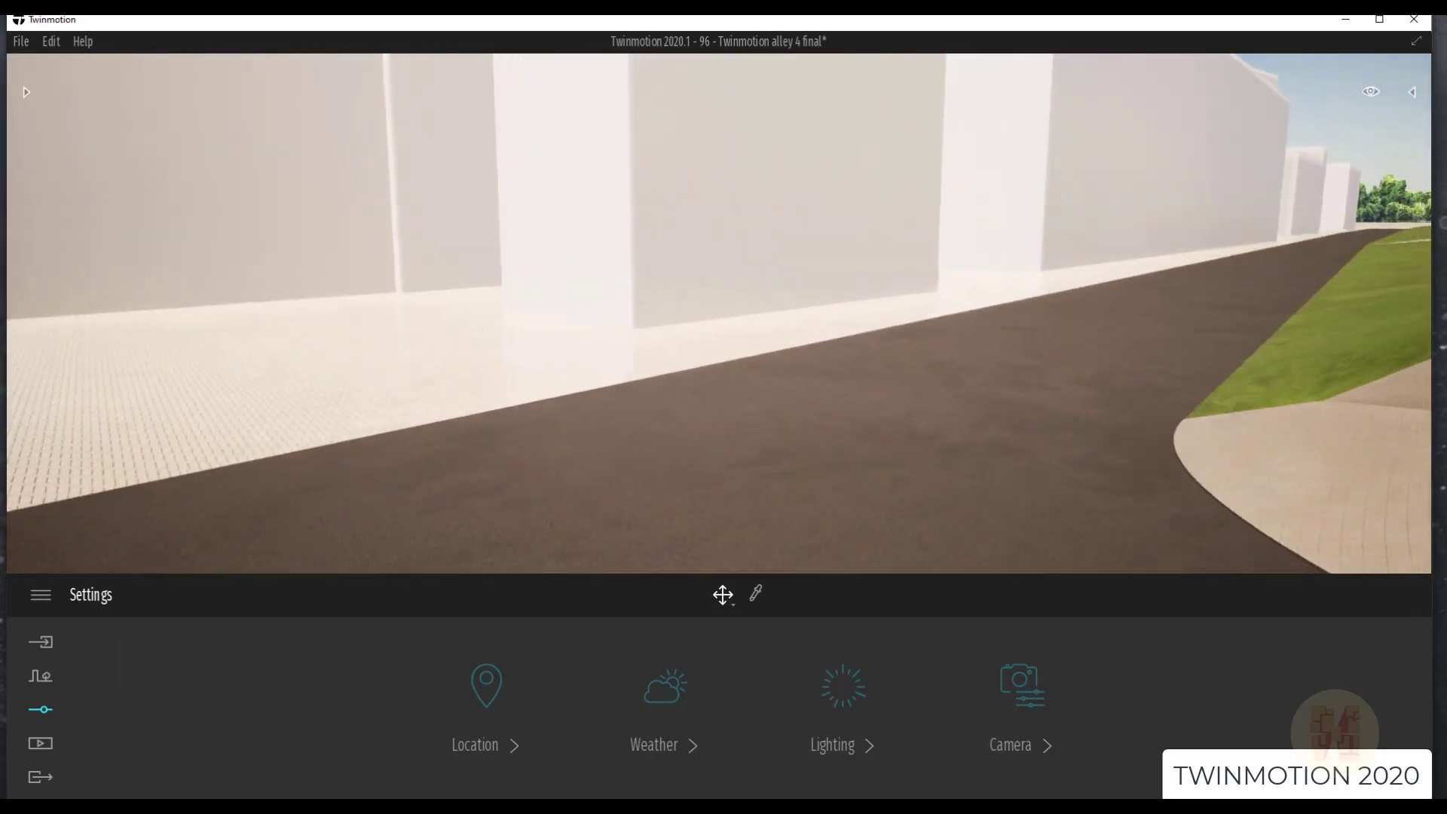
pyautogui.moveTo(651, 422); pyautogui.dragTo(742, 460, button='right')
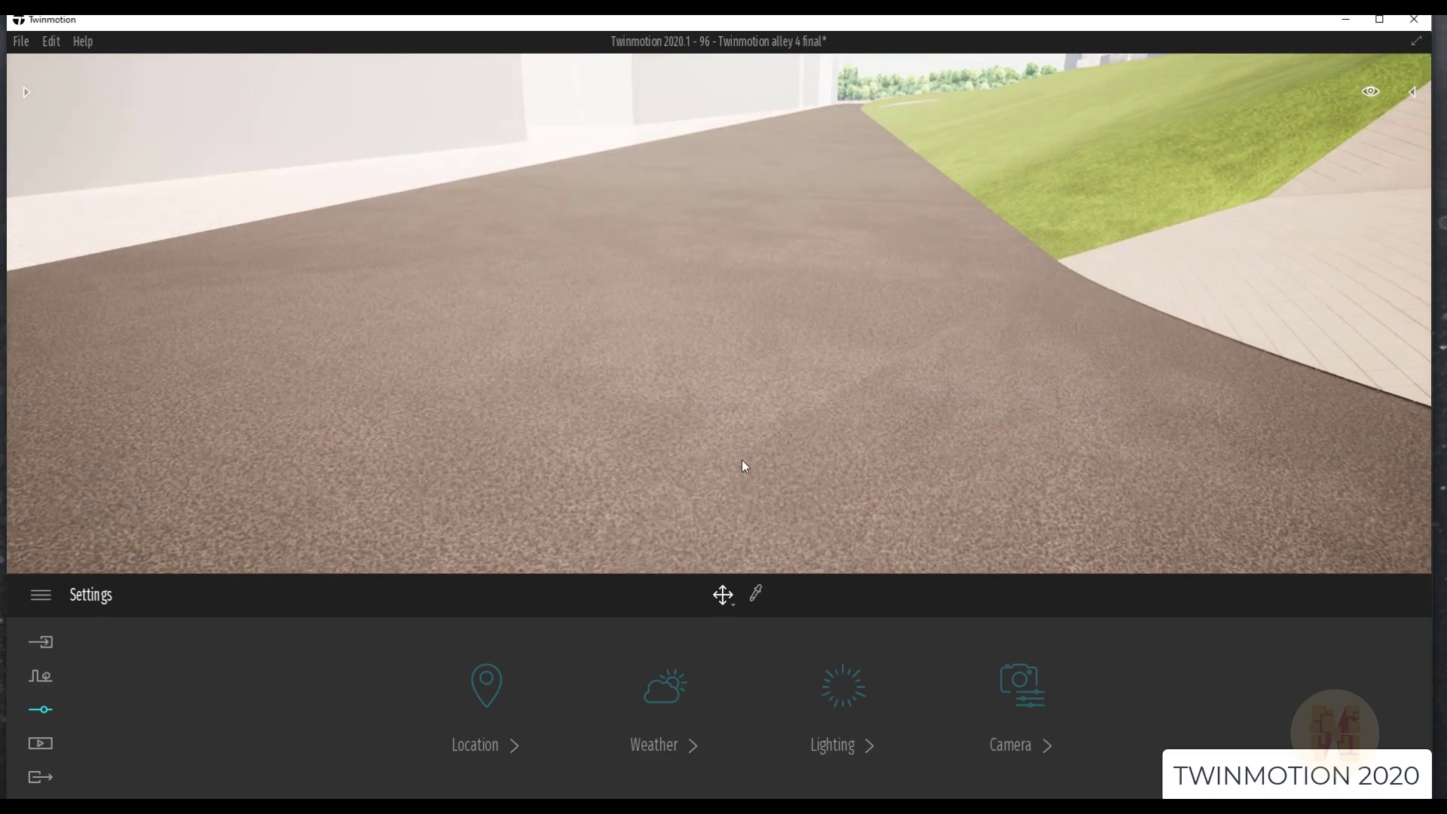
pyautogui.click(665, 688)
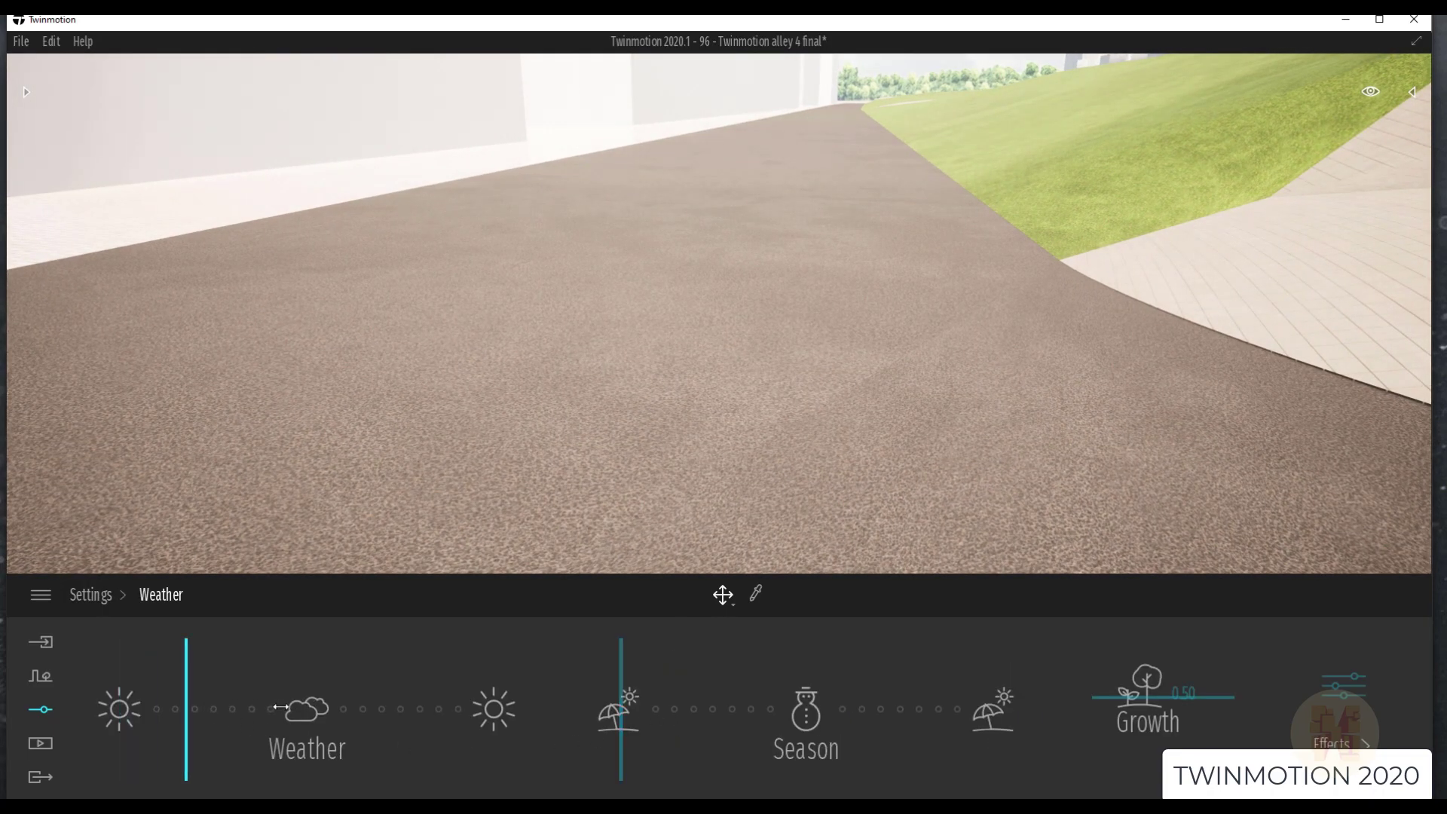
pyautogui.moveTo(279, 707); pyautogui.dragTo(333, 707)
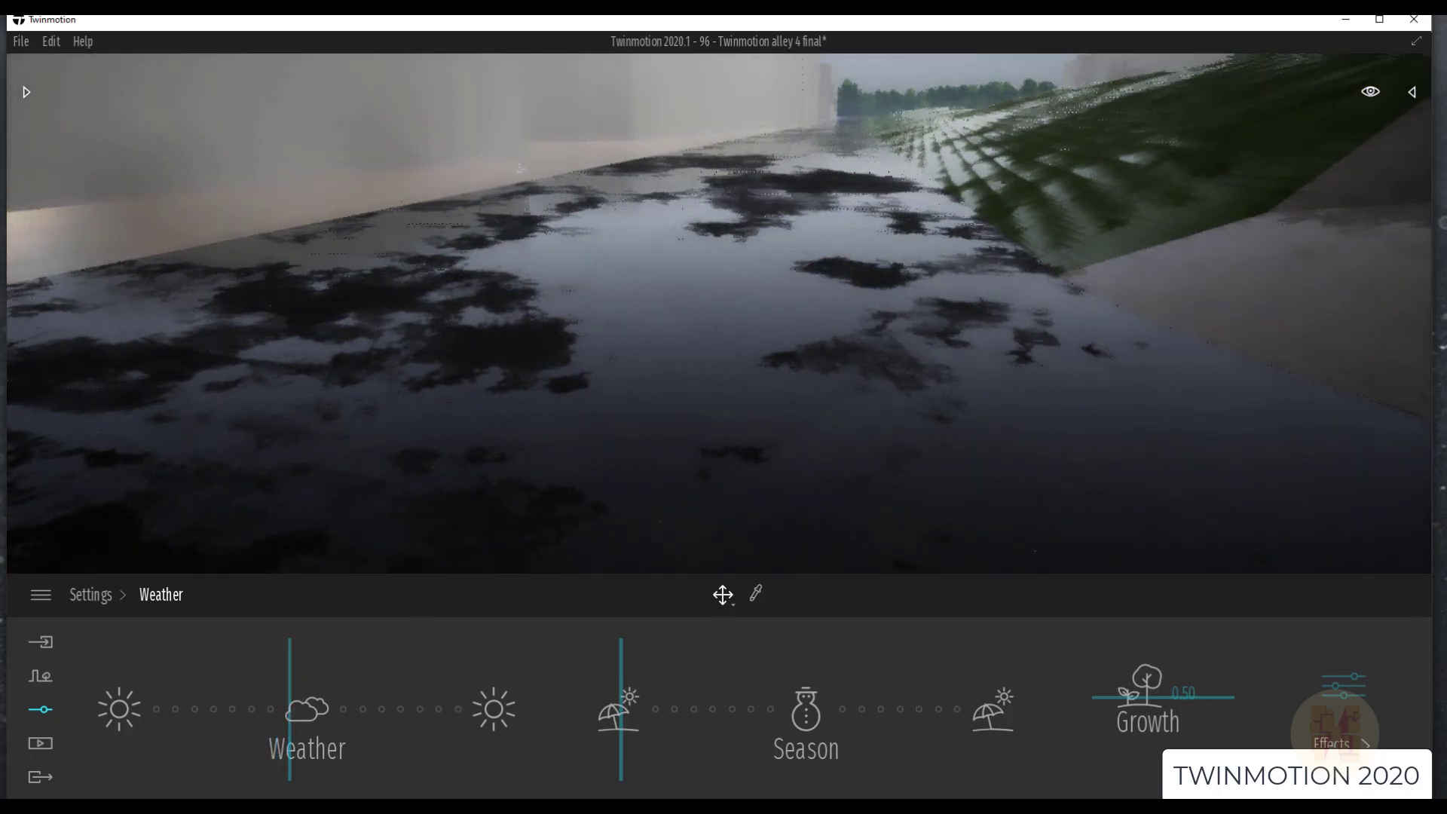
pyautogui.moveTo(285, 688)
pyautogui.mouseDown()
pyautogui.moveTo(271, 679)
pyautogui.moveTo(283, 675)
pyautogui.mouseUp()
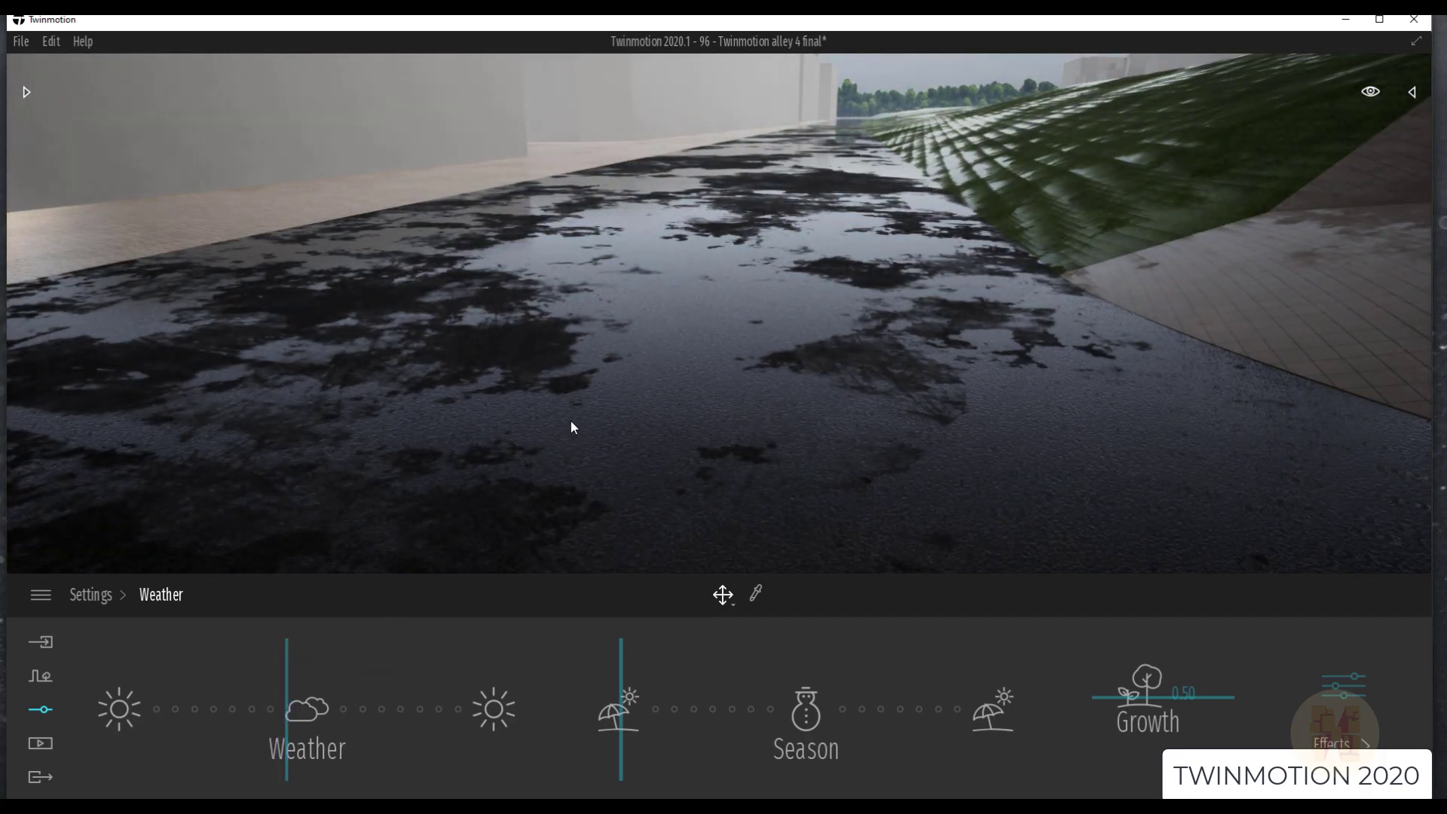
# Try a snowy season just short of full winter on the street with moving cars, and return the season to summer.
pyautogui.moveTo(594, 423); pyautogui.dragTo(1440, 447, button='right')
pyautogui.moveTo(532, 362); pyautogui.dragTo(1206, 404)
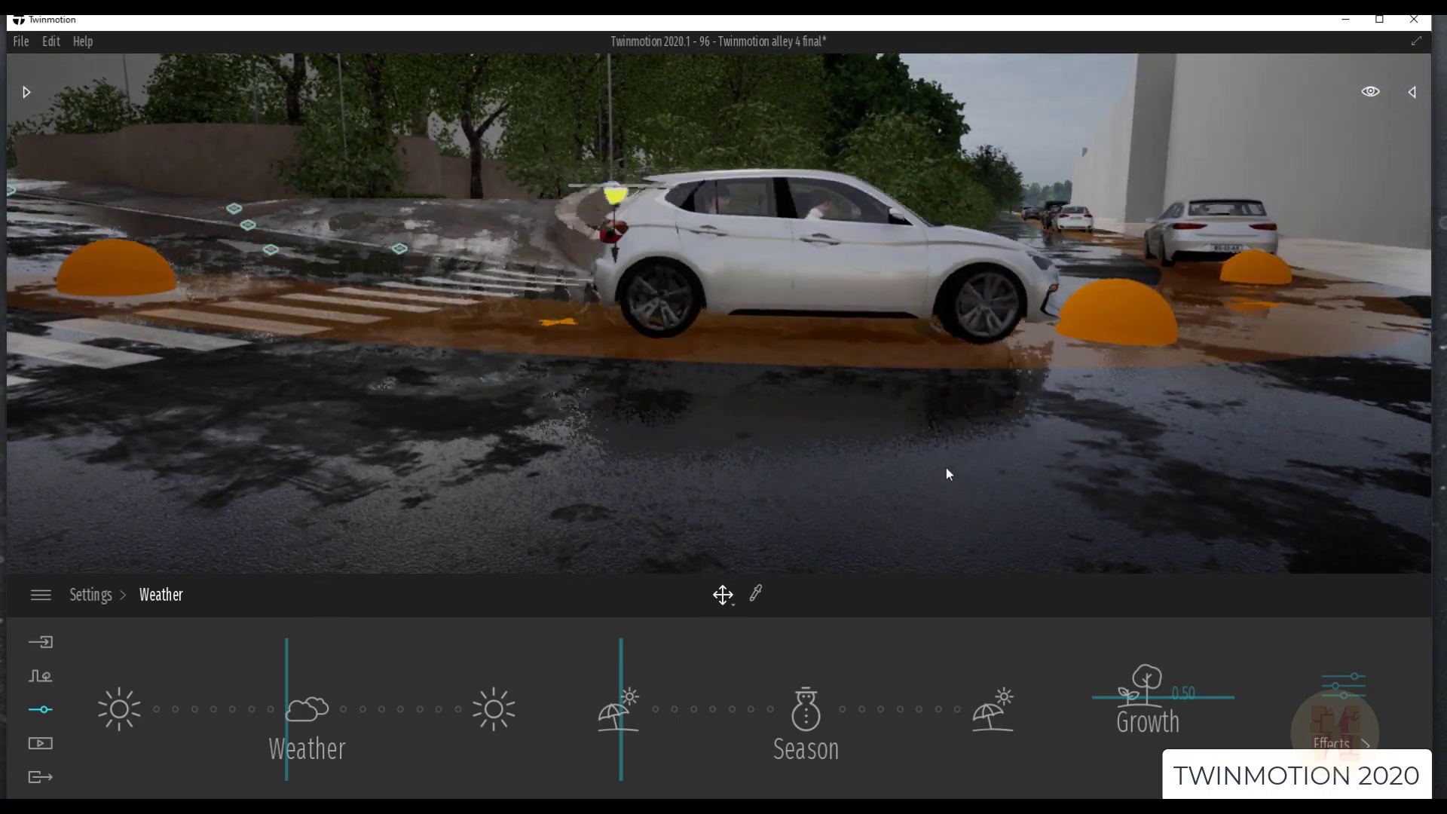
pyautogui.moveTo(947, 467); pyautogui.dragTo(1022, 431, button='right')
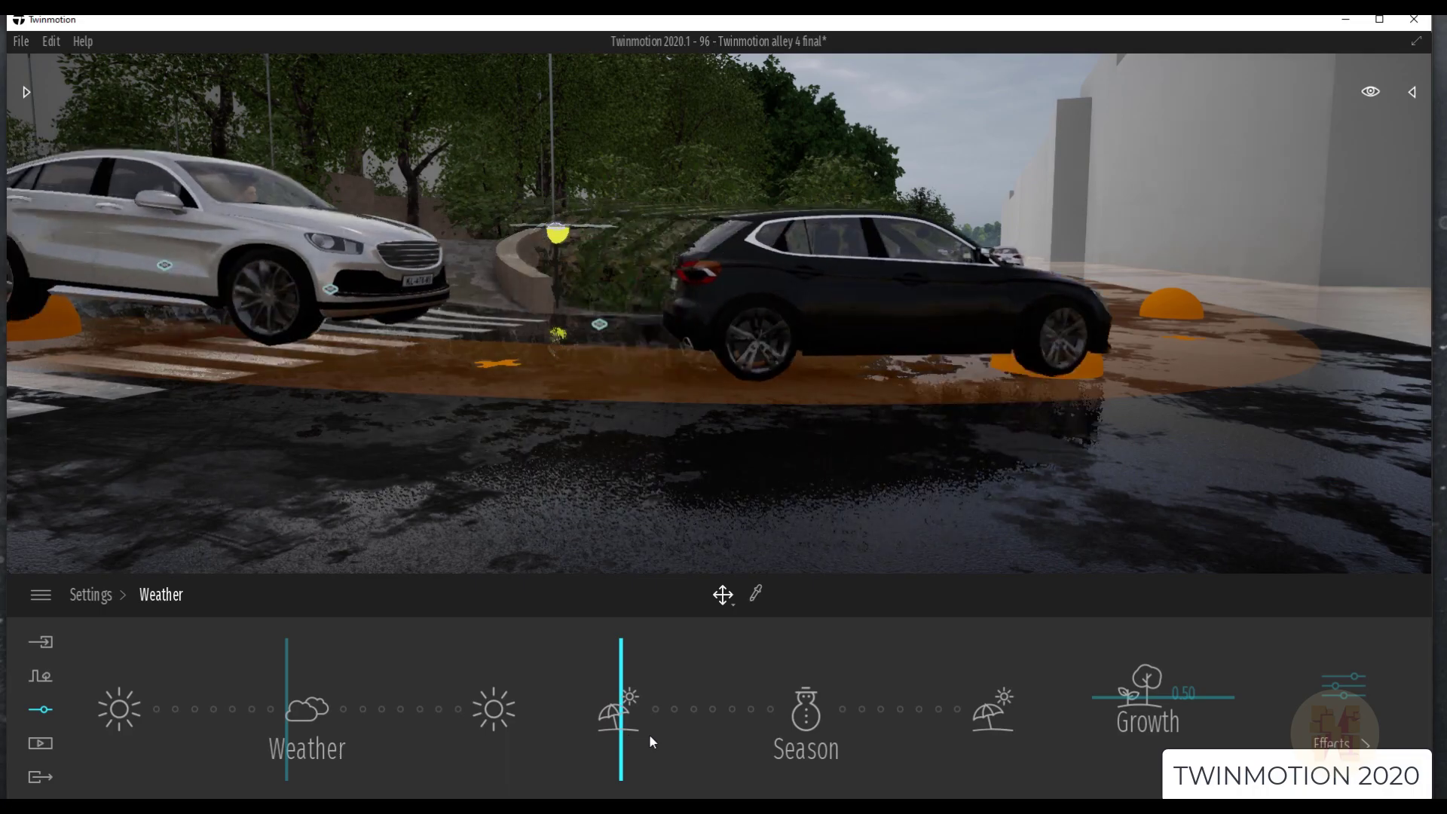
pyautogui.moveTo(650, 735); pyautogui.dragTo(772, 717)
pyautogui.moveTo(793, 476); pyautogui.dragTo(672, 479, button='right')
pyautogui.press('s')
pyautogui.moveTo(487, 106); pyautogui.dragTo(385, 91)
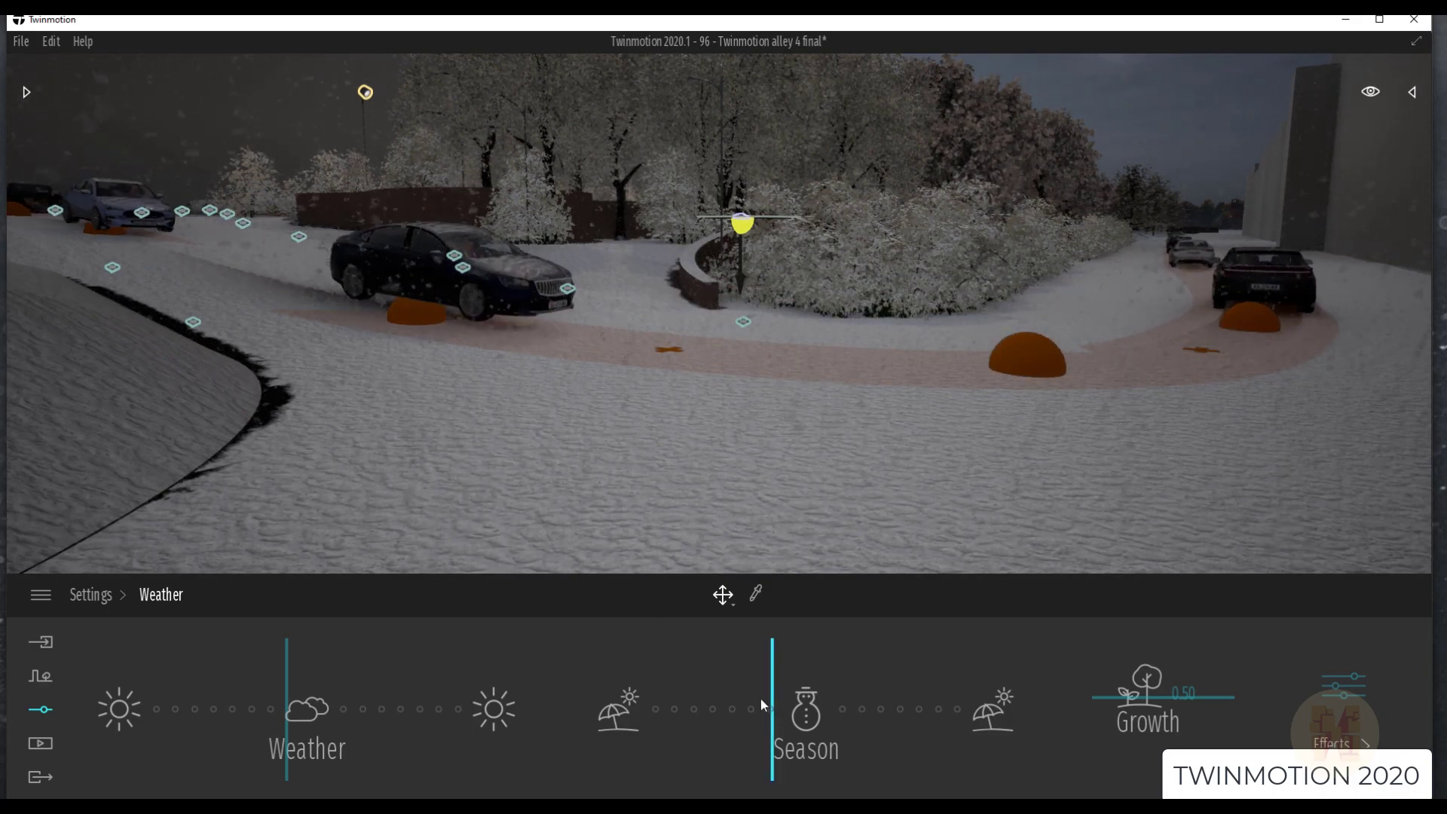
pyautogui.moveTo(753, 693); pyautogui.dragTo(622, 705)
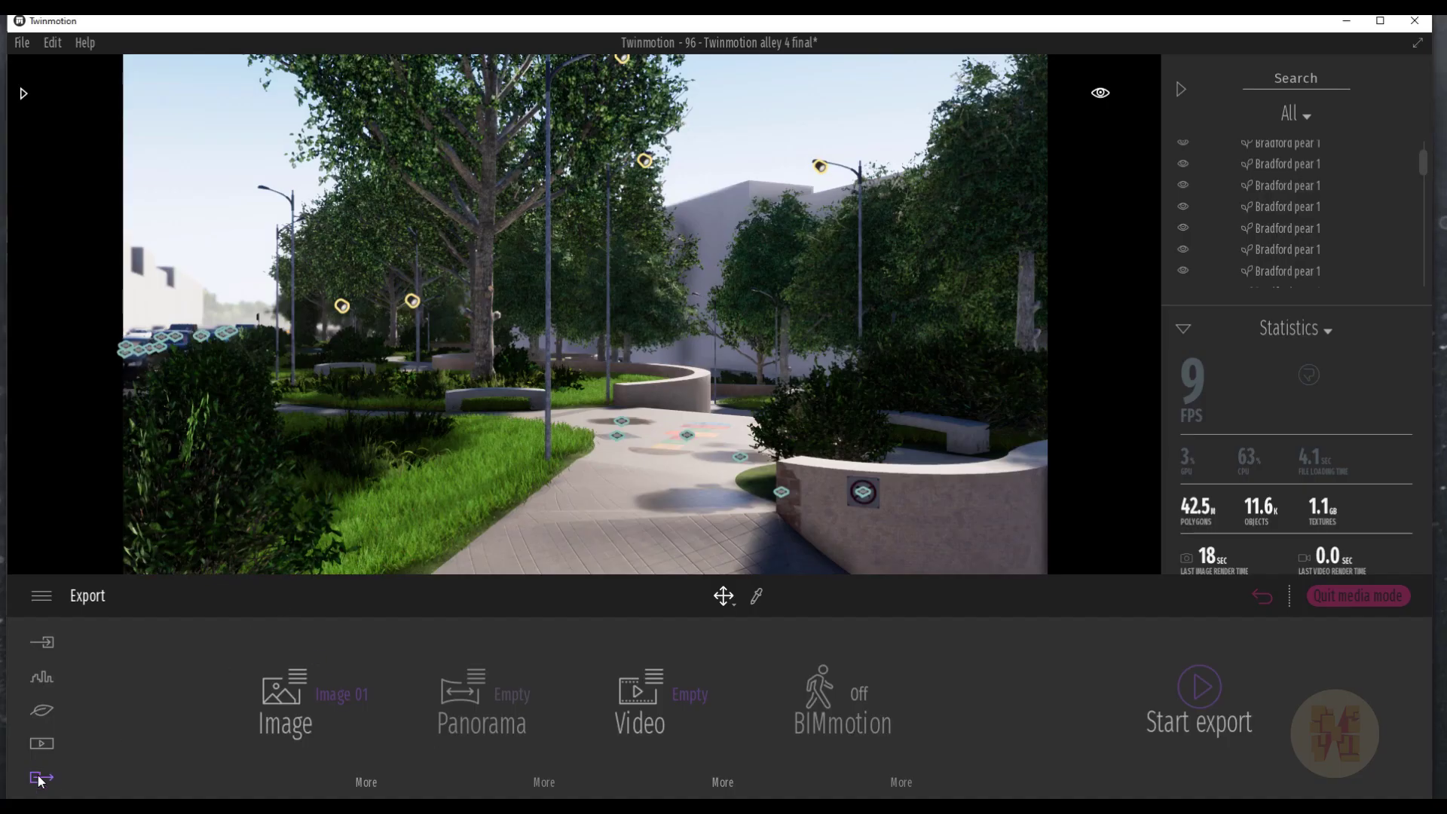
# Switch to Twinmotion 2019, review the image export settings, and export Image 01 to the desktop folder.
pyautogui.click(336, 697)
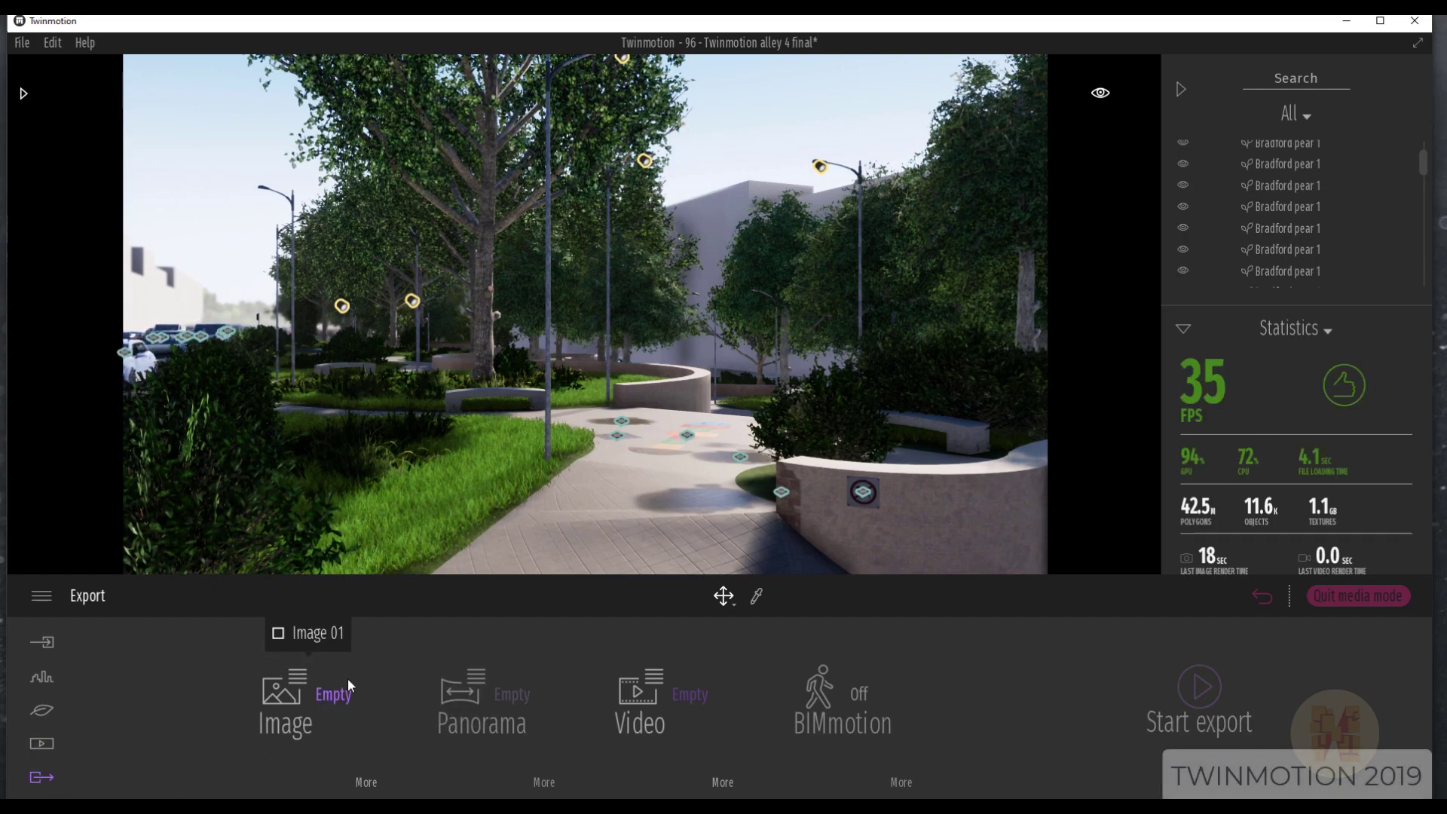
pyautogui.click(369, 782)
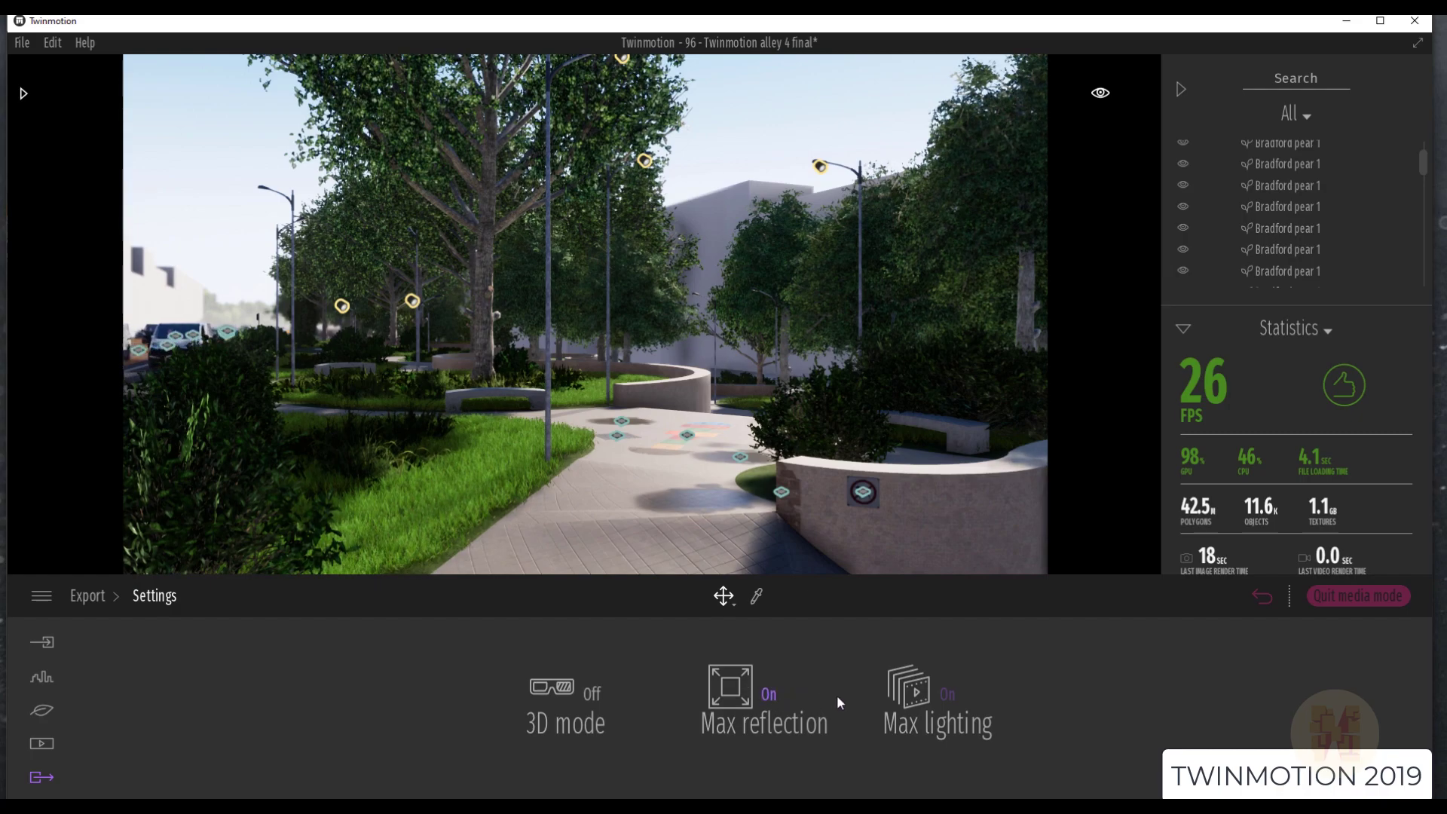
pyautogui.click(43, 776)
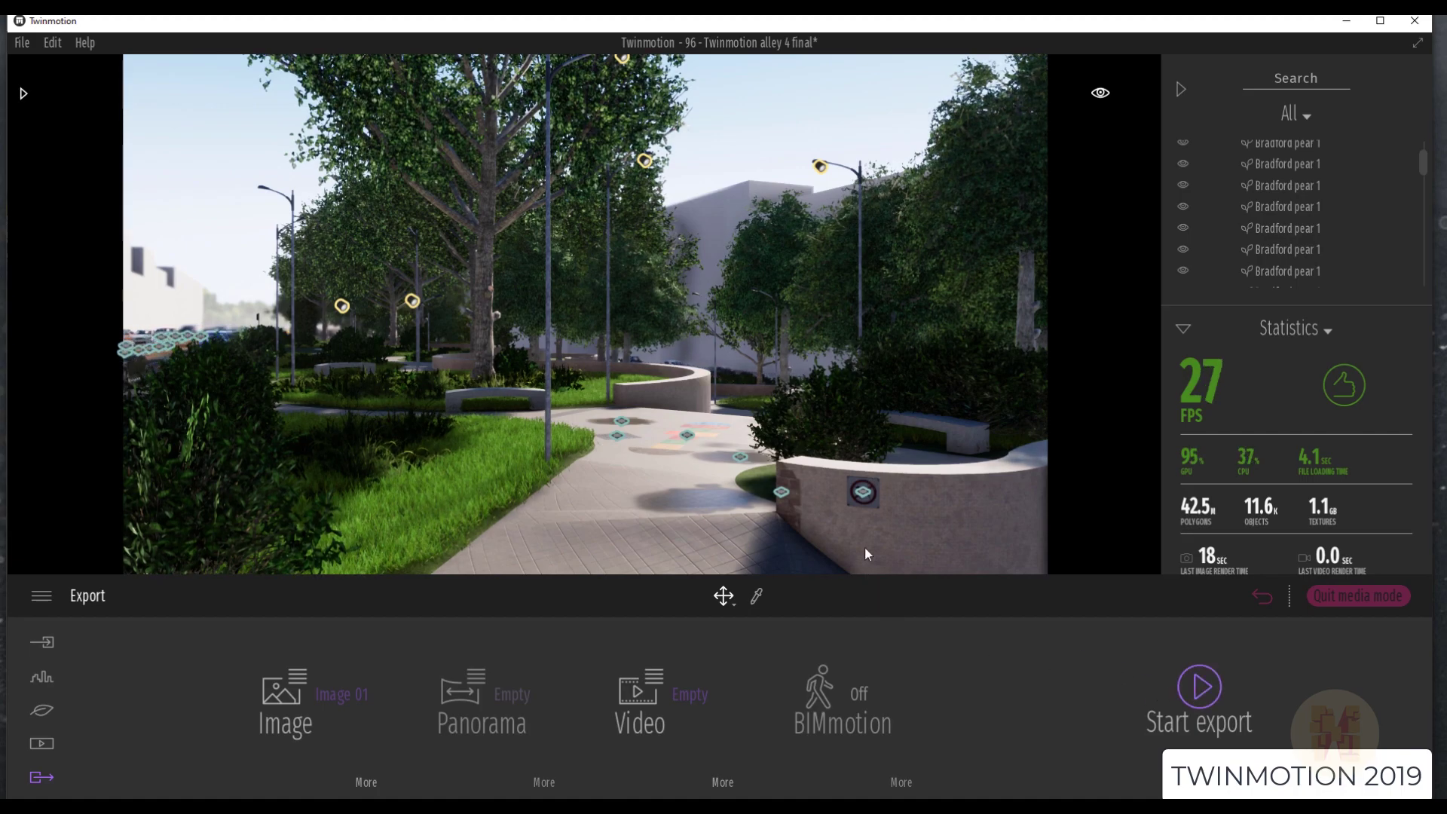
pyautogui.click(1200, 688)
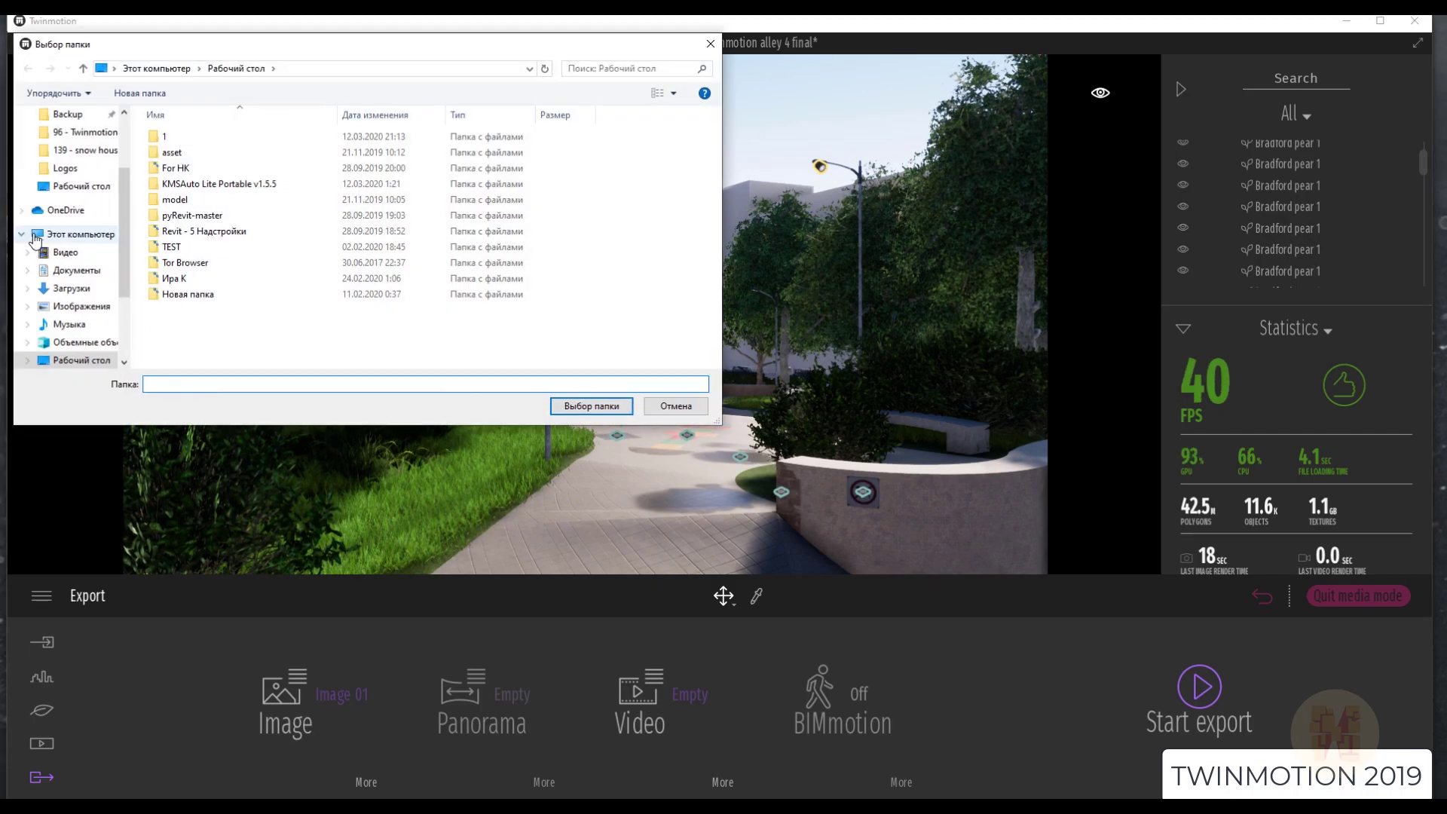
pyautogui.click(585, 404)
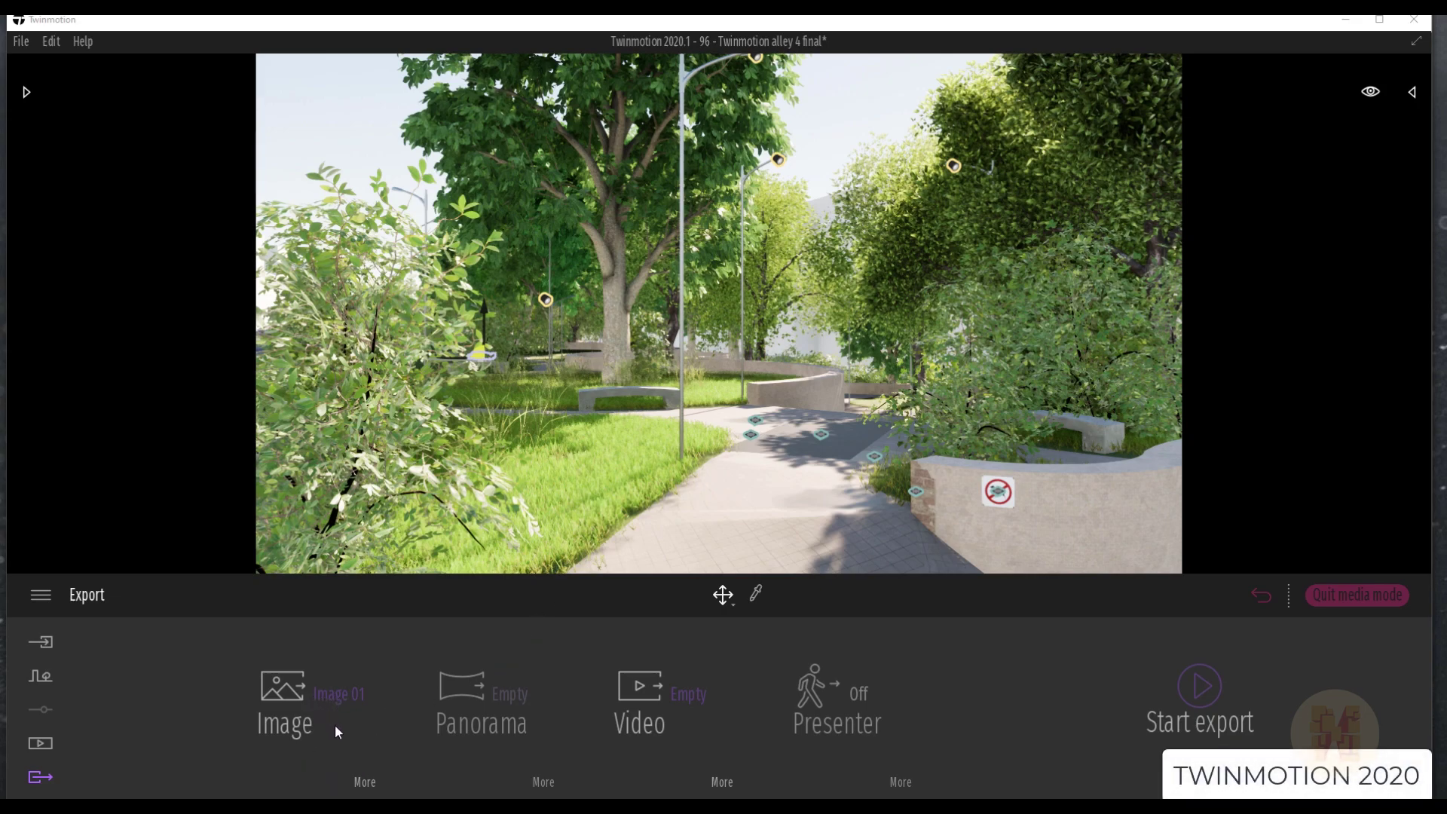
# Switch to Twinmotion 2020, choose High refinement for image export, and export Image 01 to the desktop folder.
pyautogui.click(366, 783)
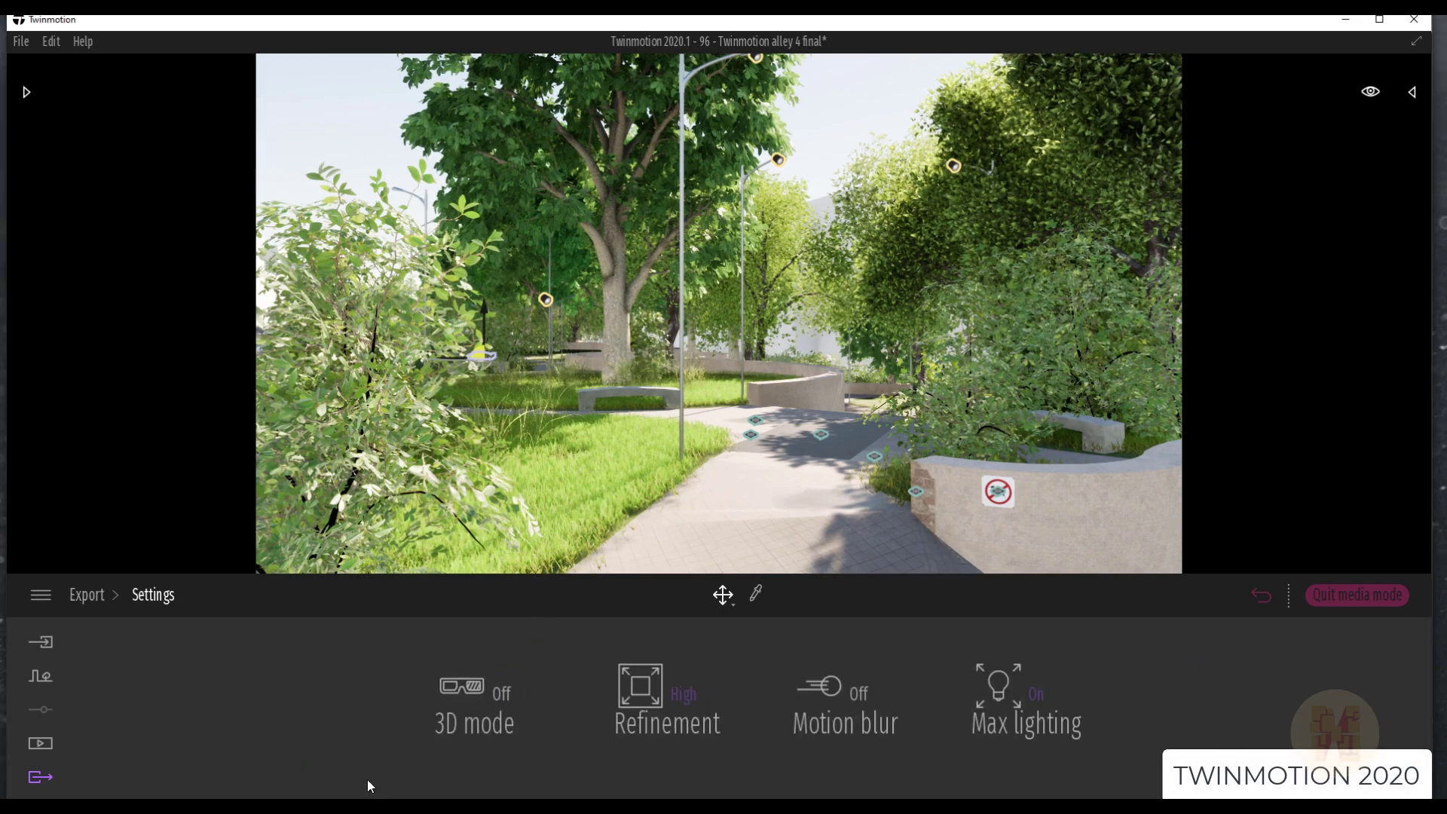
pyautogui.click(686, 695)
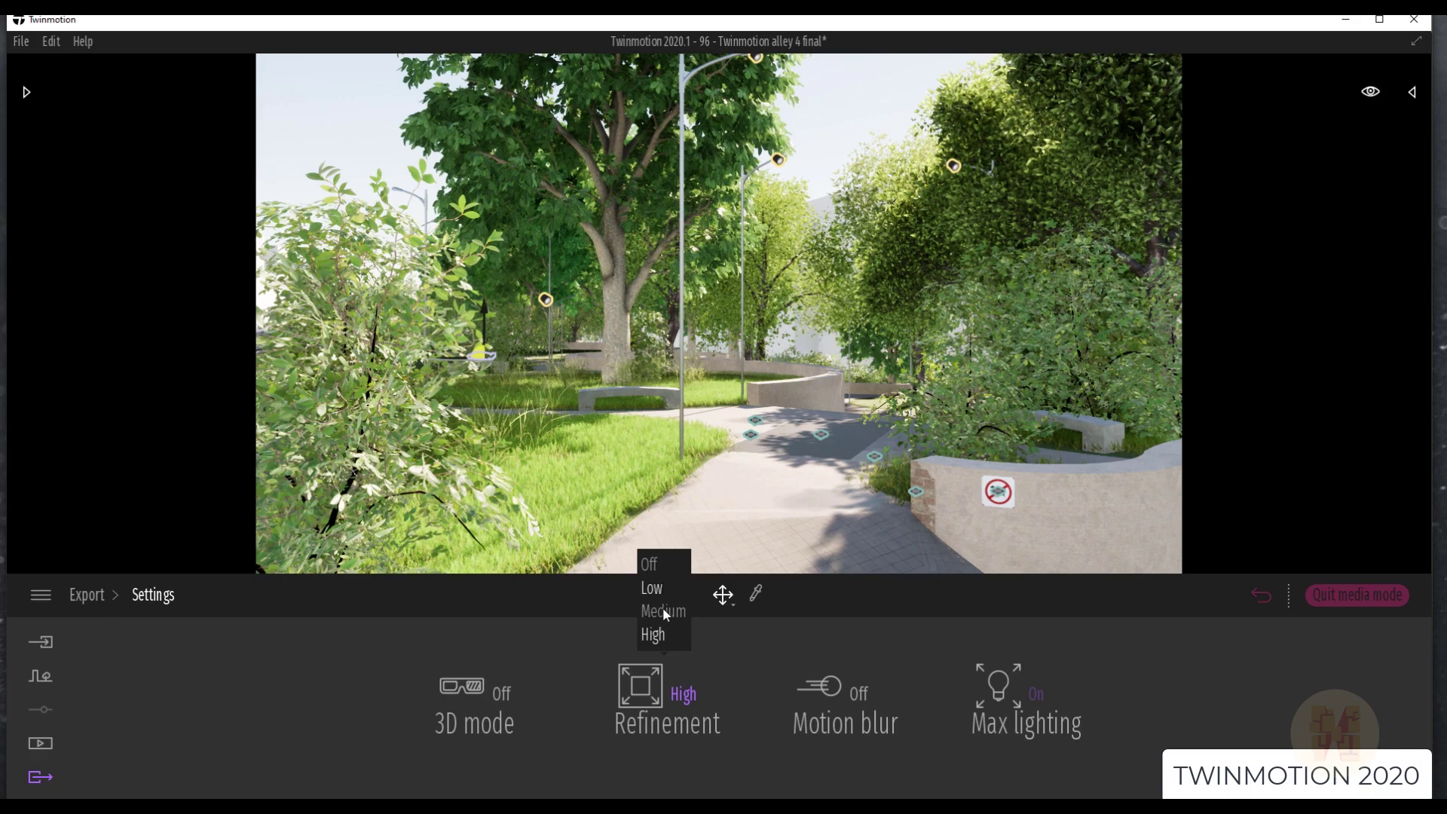
pyautogui.click(662, 632)
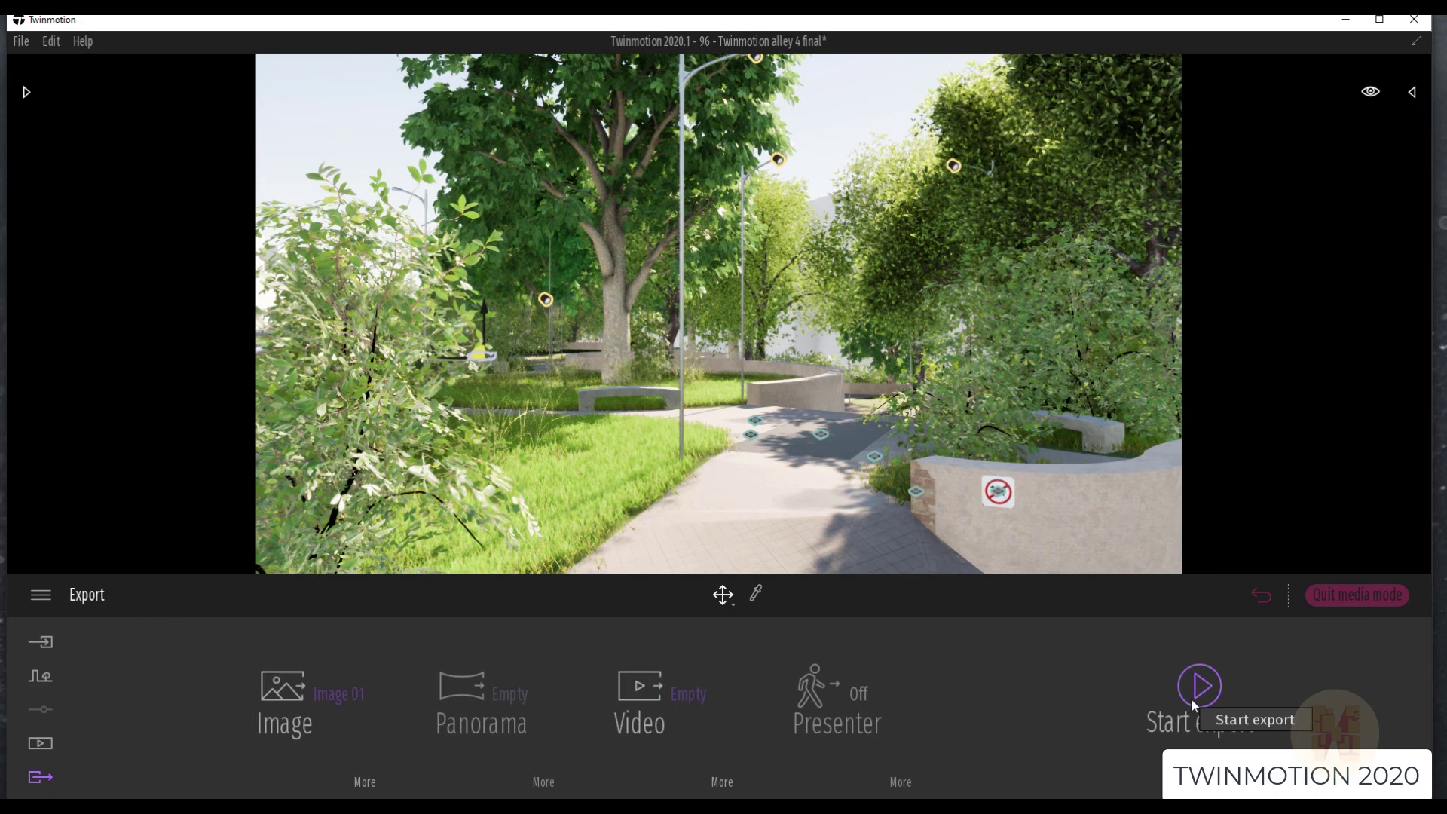
pyautogui.click(1193, 701)
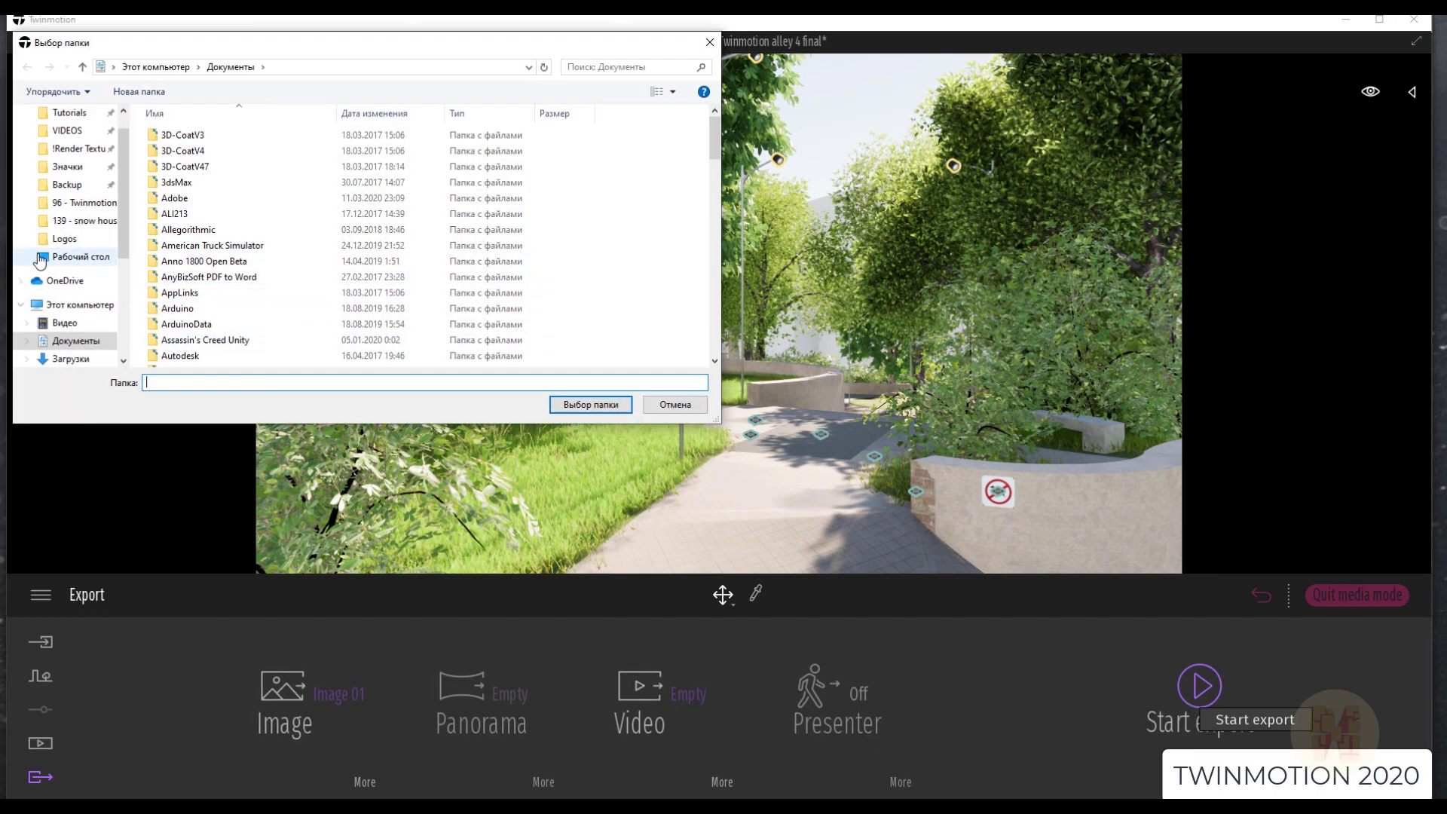
pyautogui.click(590, 405)
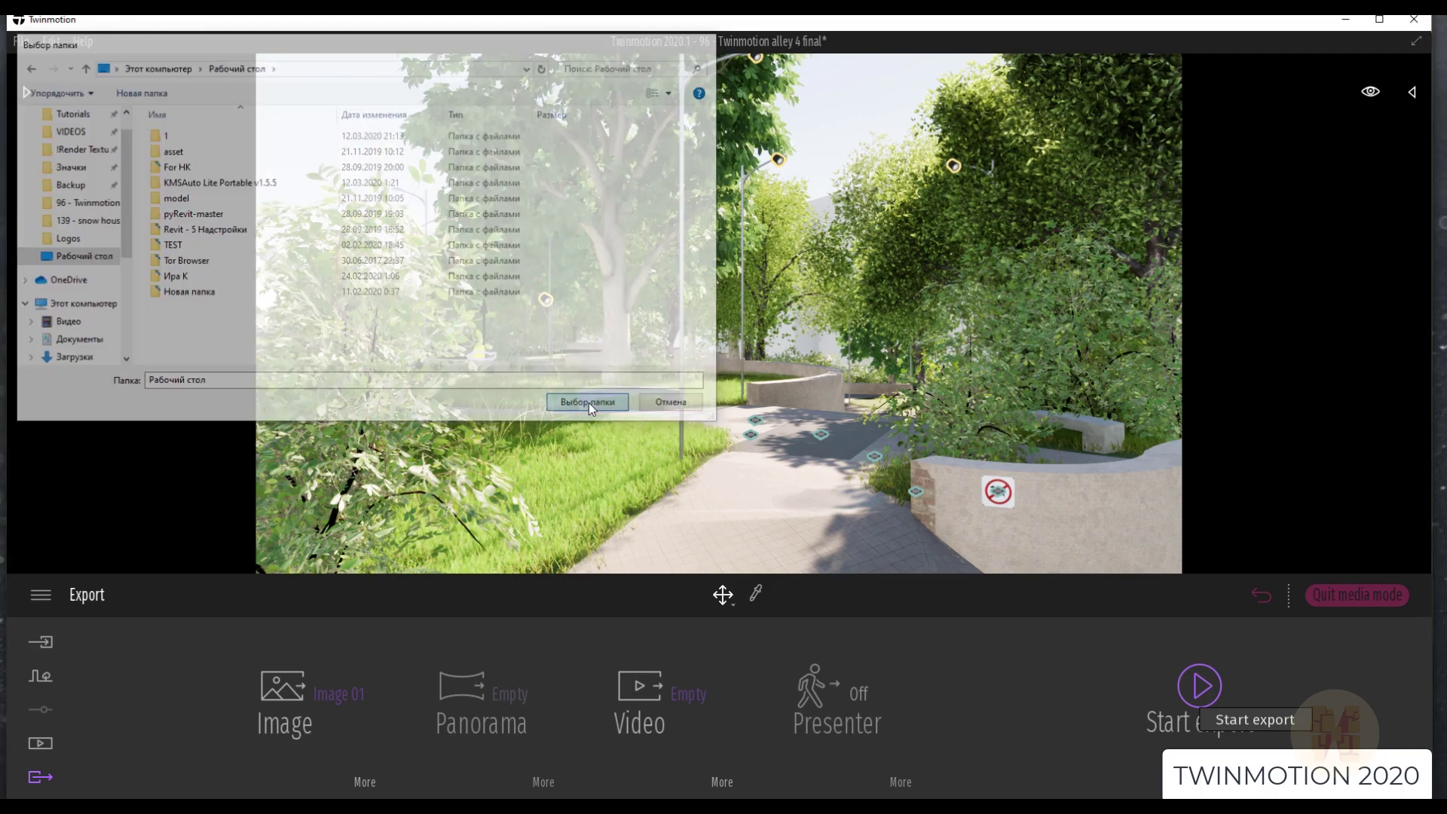